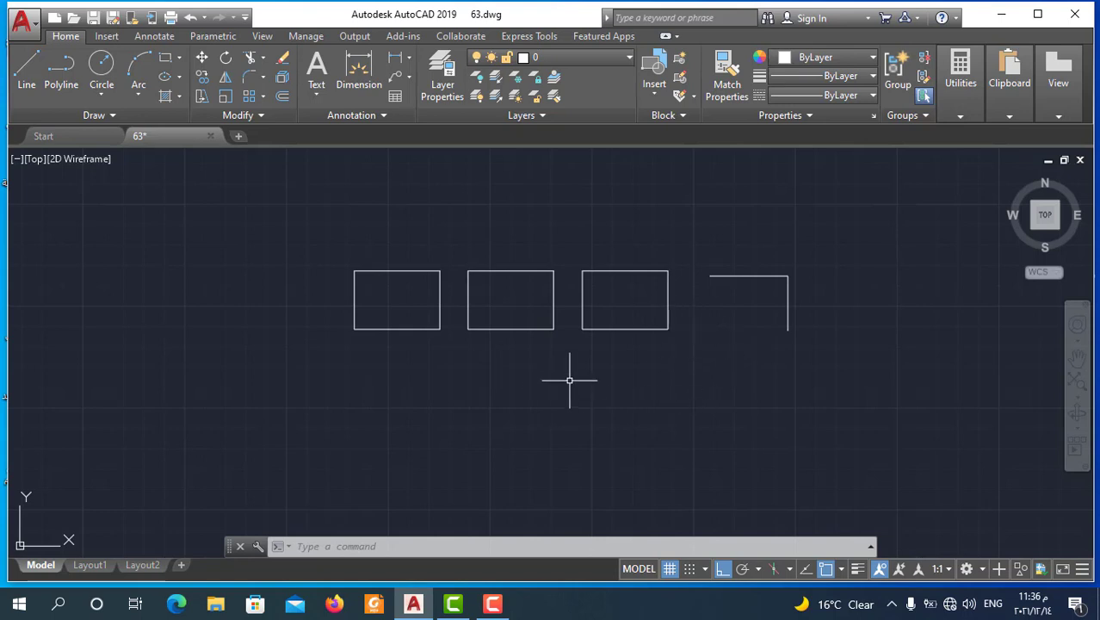
- Select the first rectangle's edges to confirm they are separate lines, then clear the selection
click(401, 272)
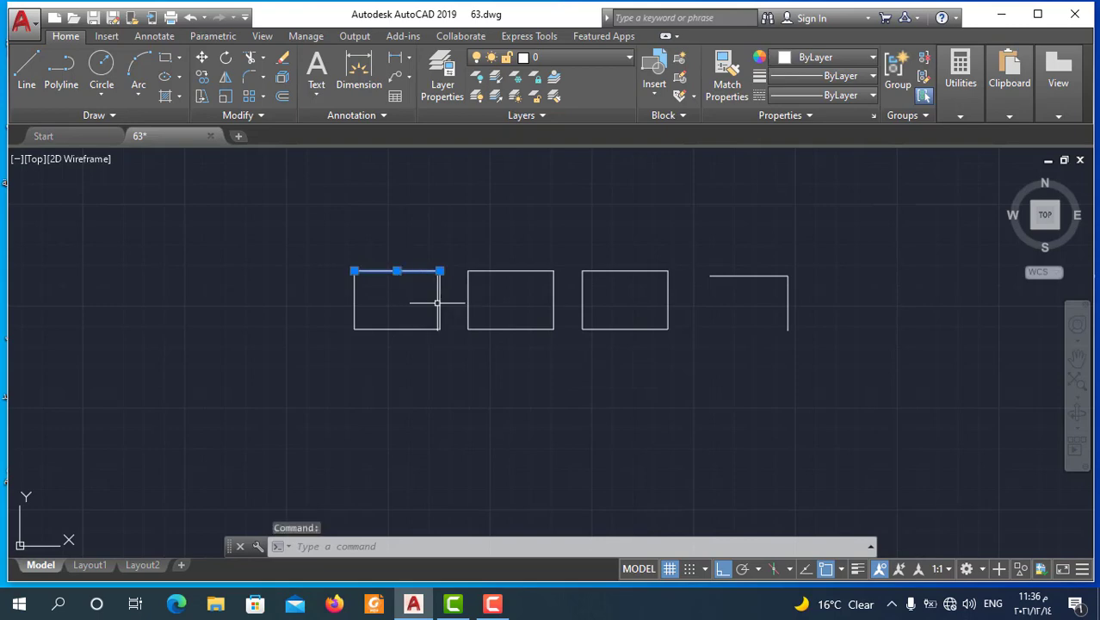
click(437, 302)
click(444, 324)
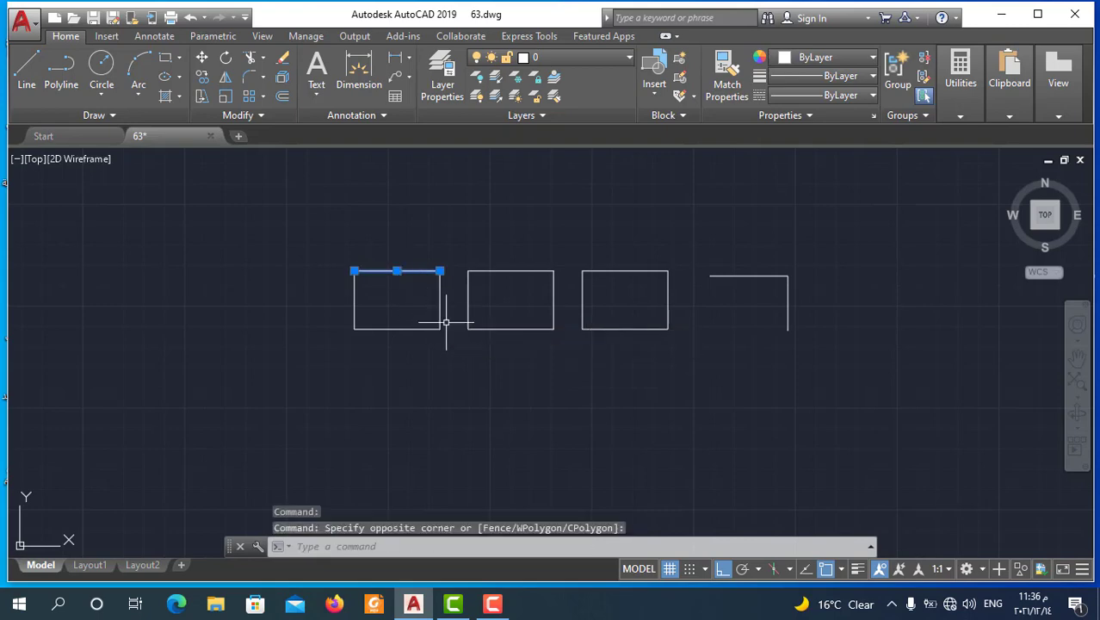
click(398, 329)
click(353, 299)
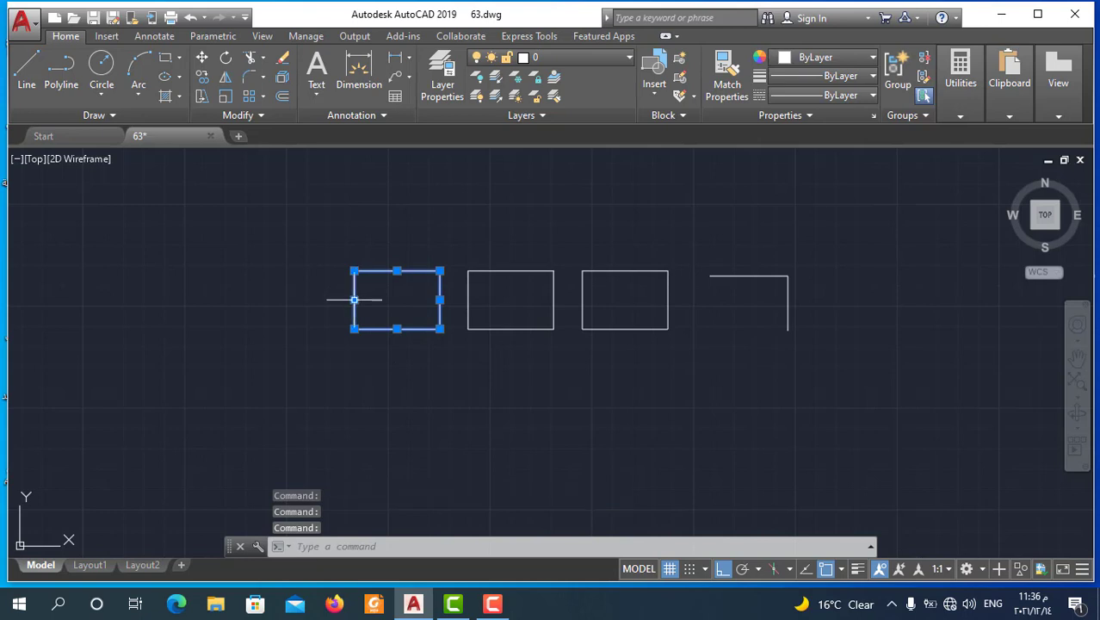
key(Escape)
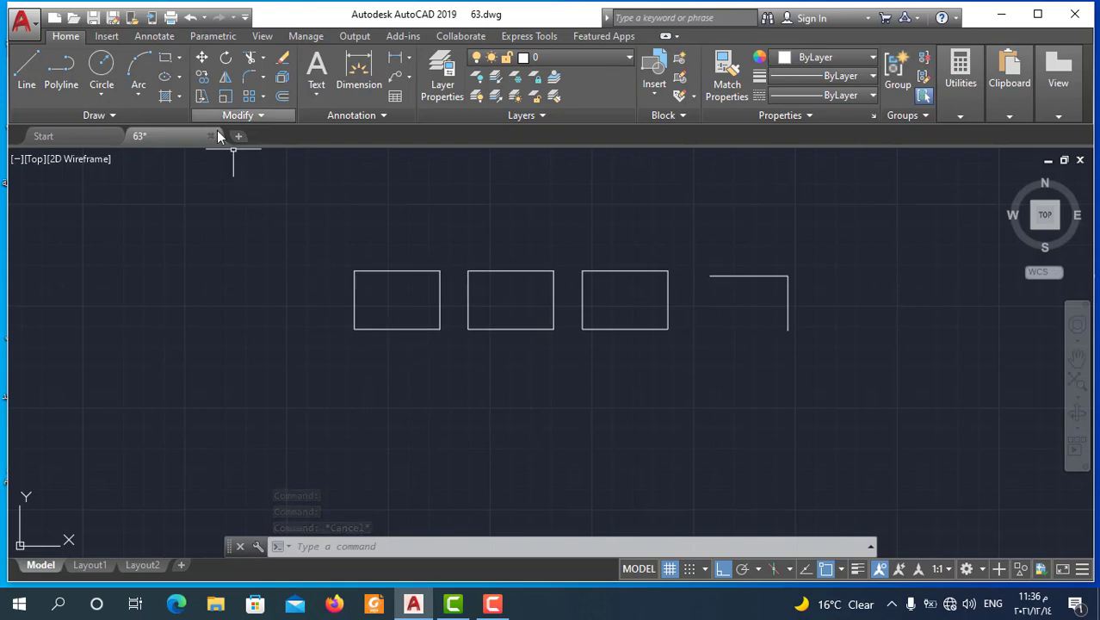
- Draw a polyline through the rectangle's four corners and close it with C
click(71, 69)
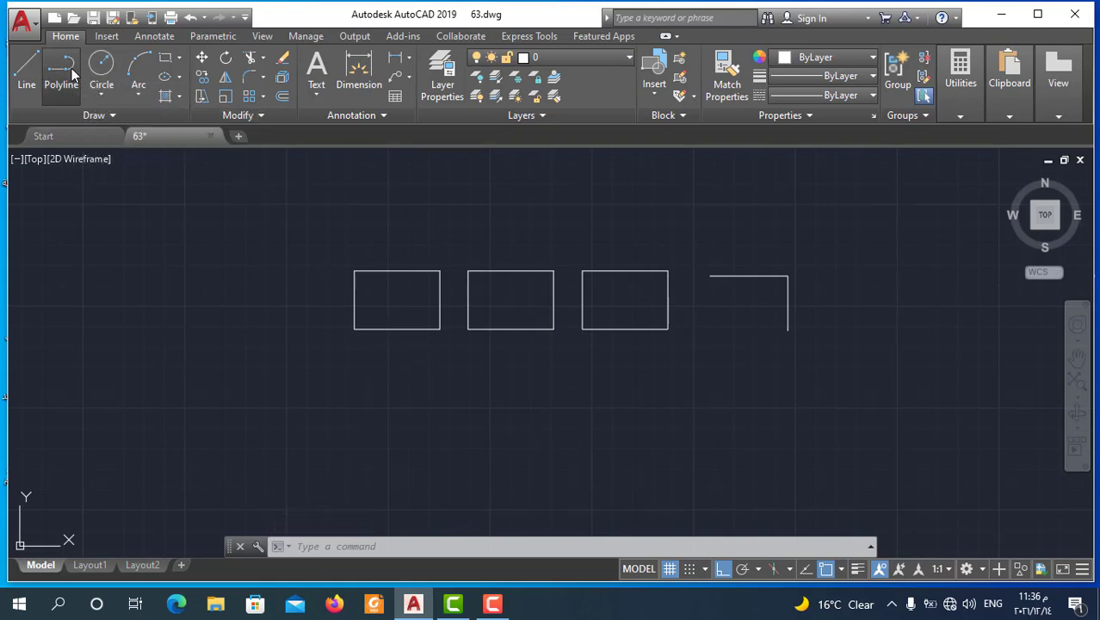
scroll(408, 295, up, 4)
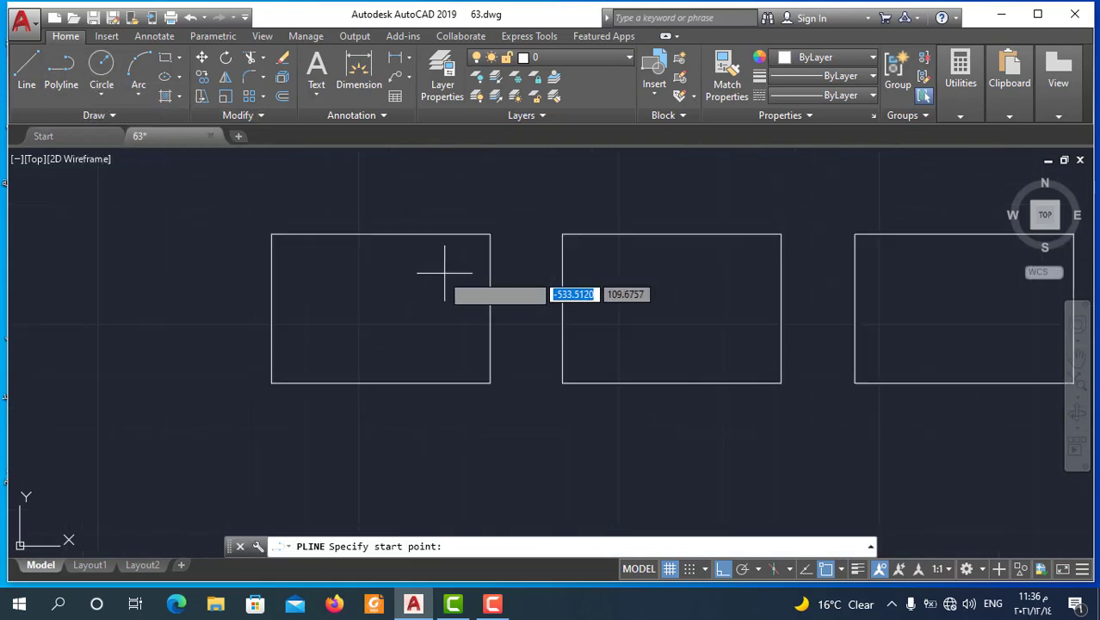
click(272, 233)
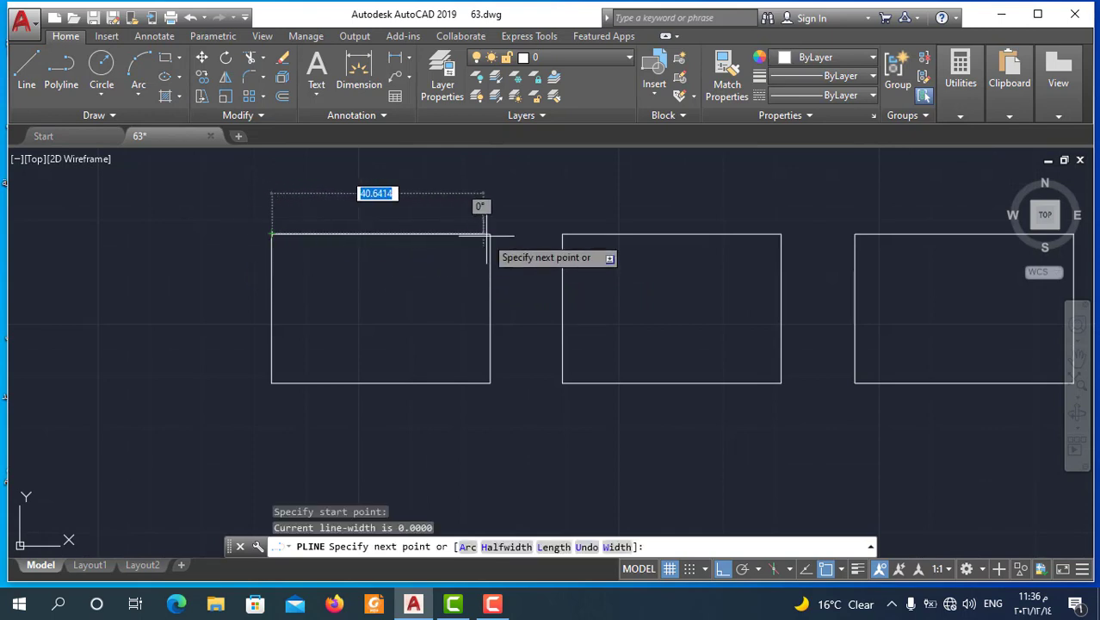
click(491, 234)
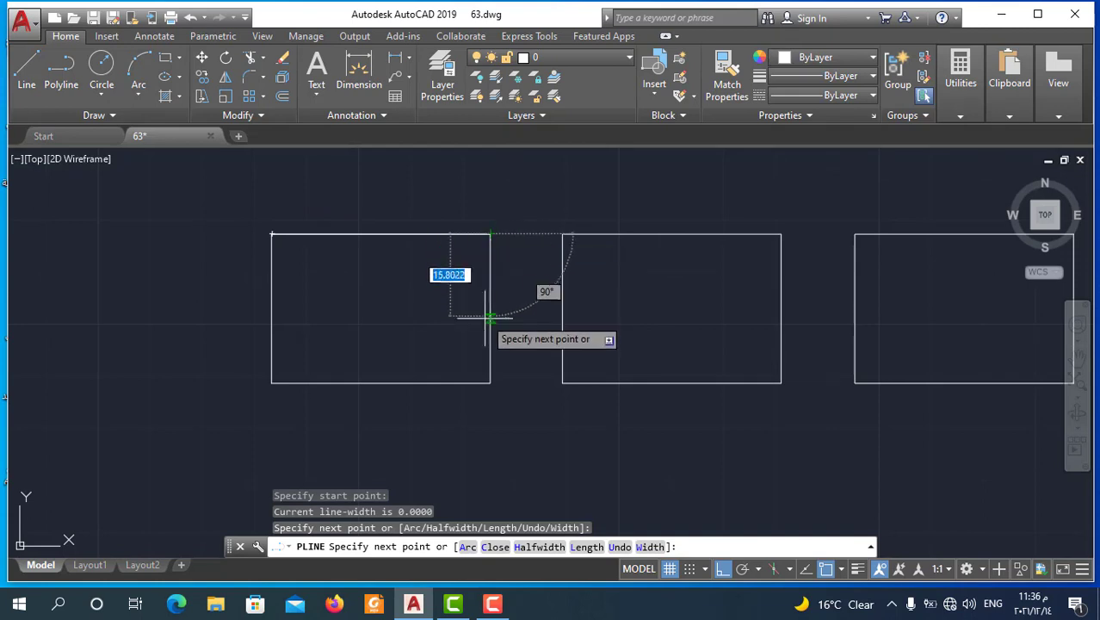
click(490, 383)
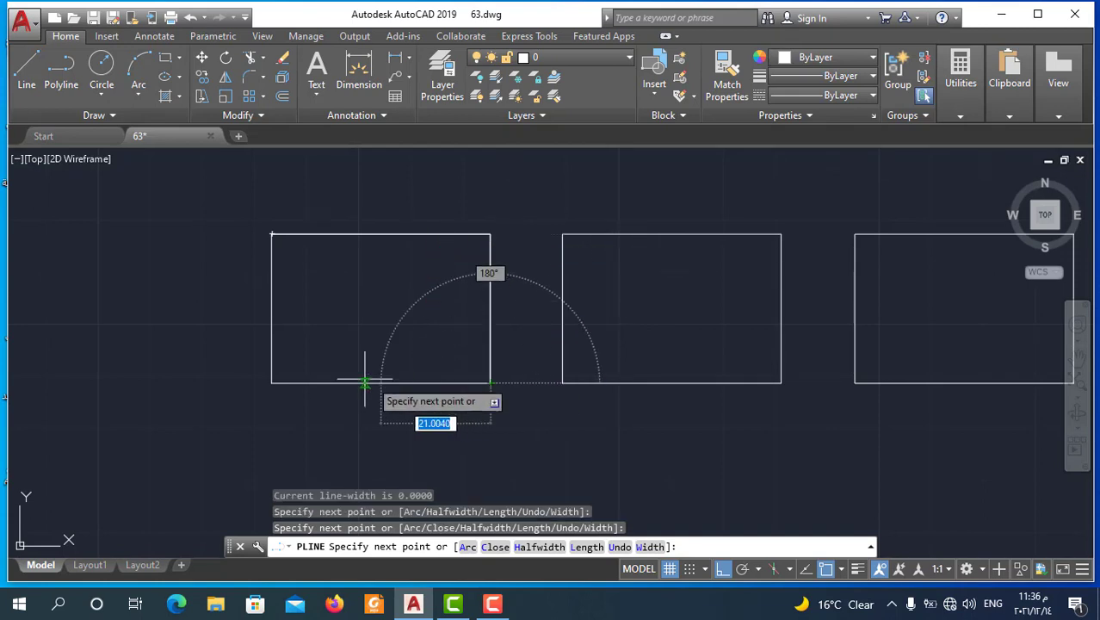
click(271, 382)
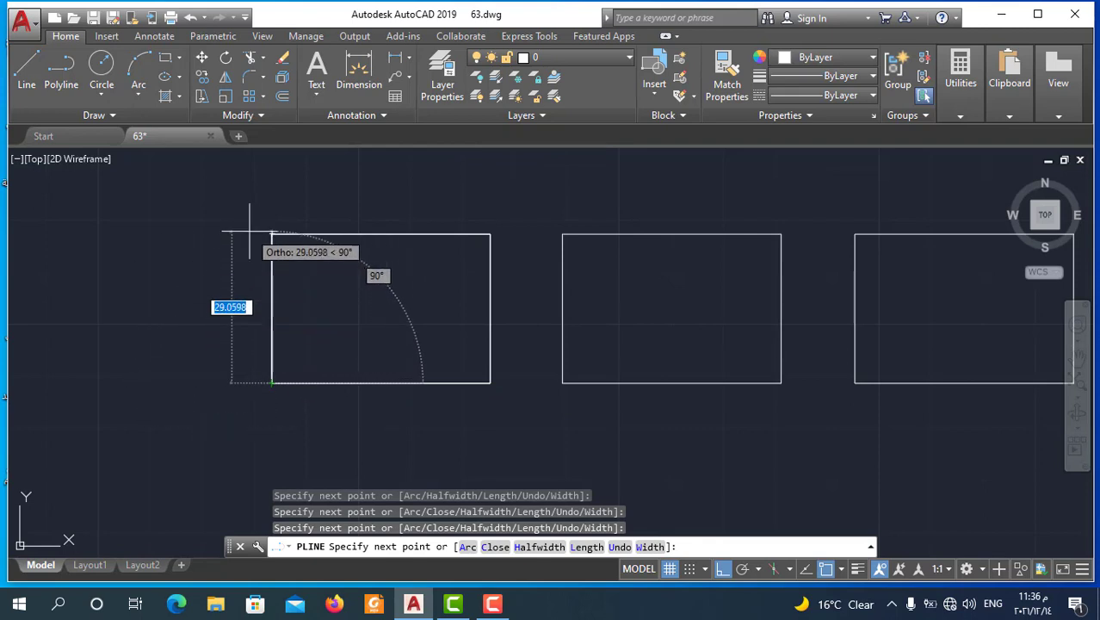
text(c)
key(Return)
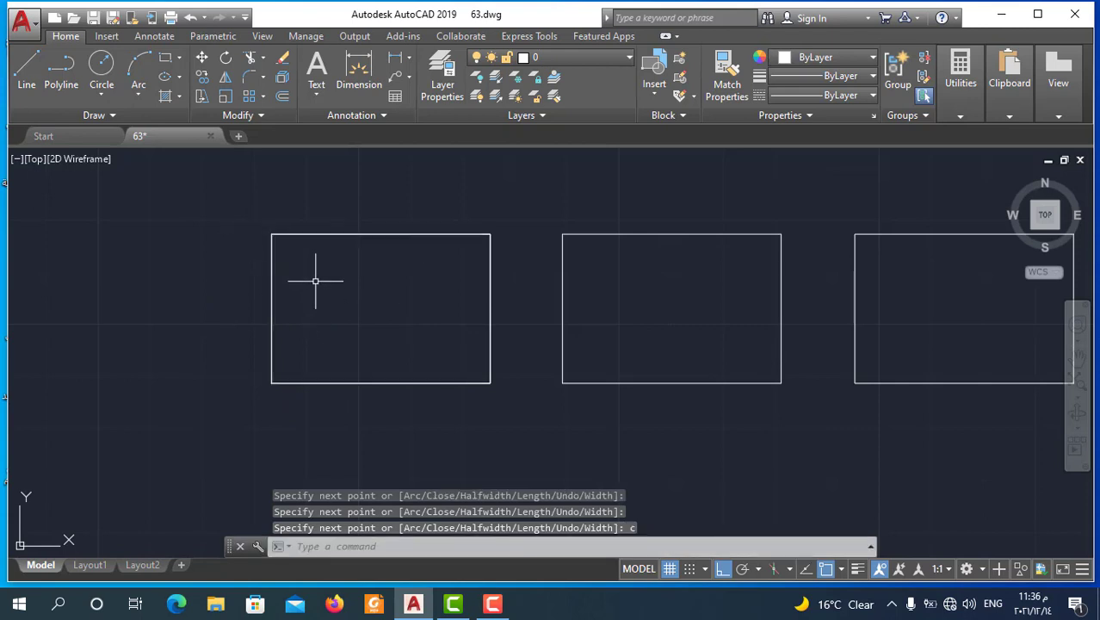
- Move the new polyline rectangle straight down below the row
scroll(555, 350, down, 2)
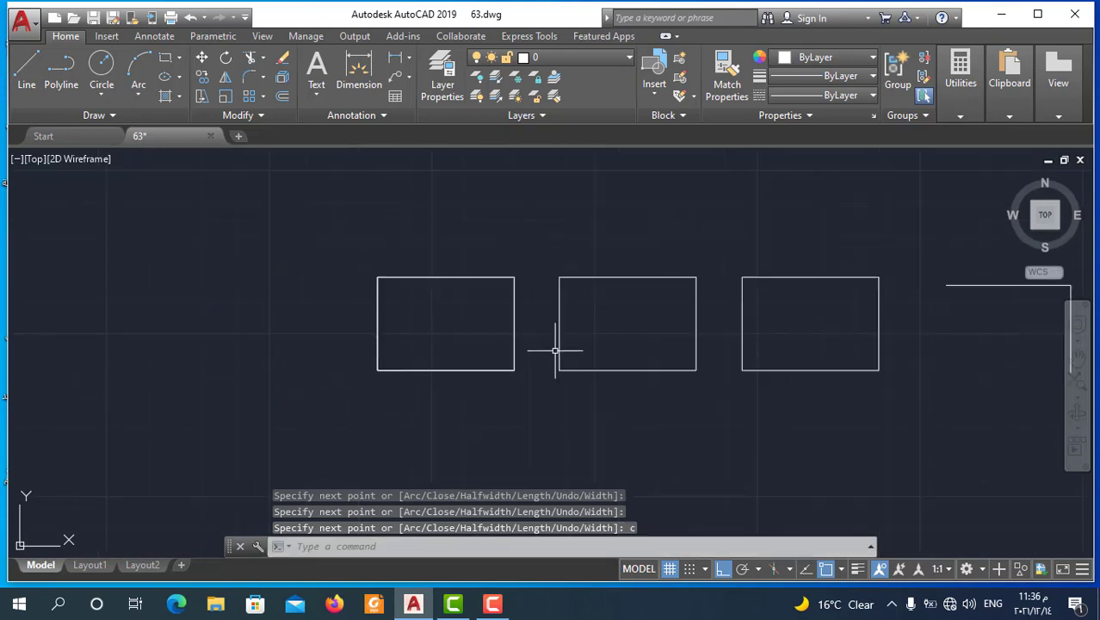
click(461, 370)
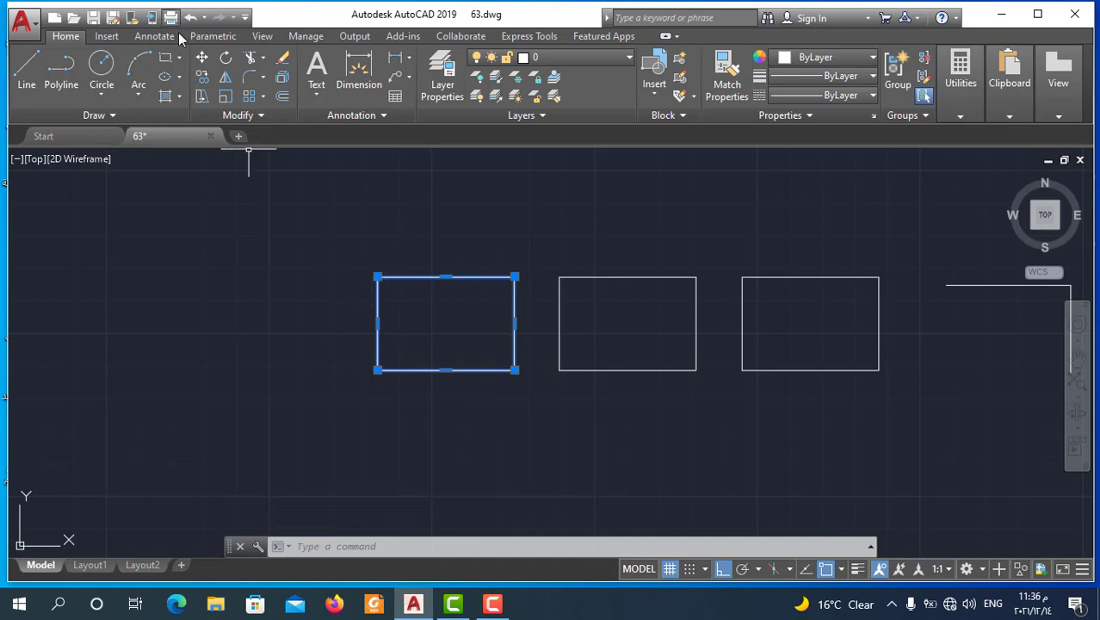
click(204, 63)
click(393, 238)
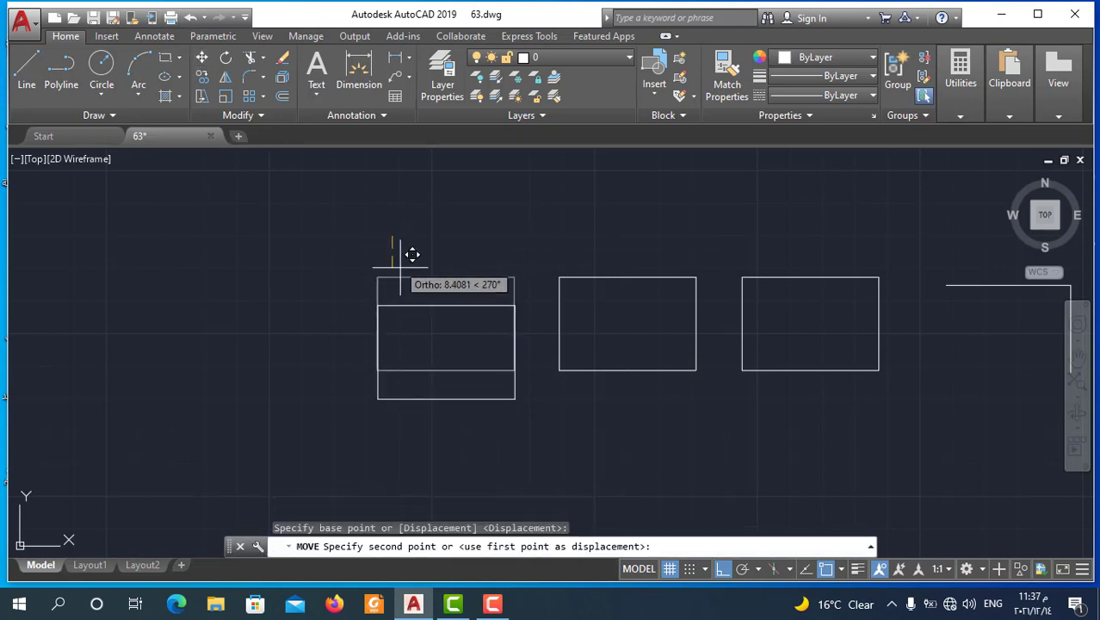
click(418, 376)
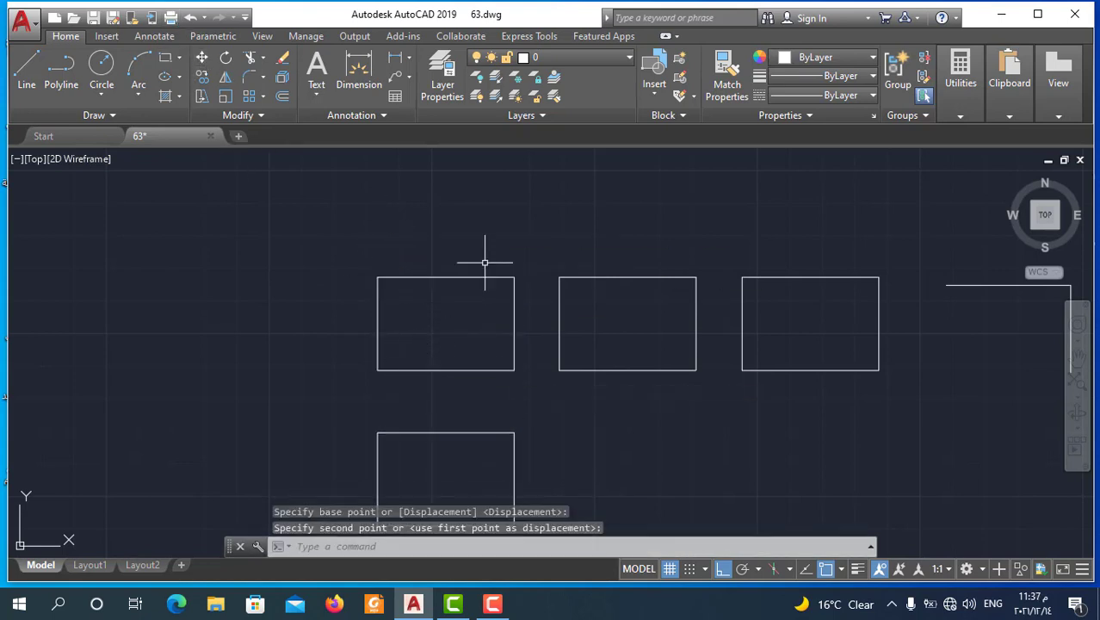
- Select the moved rectangle to confirm it is a single object
scroll(486, 252, down, 3)
click(517, 365)
click(458, 405)
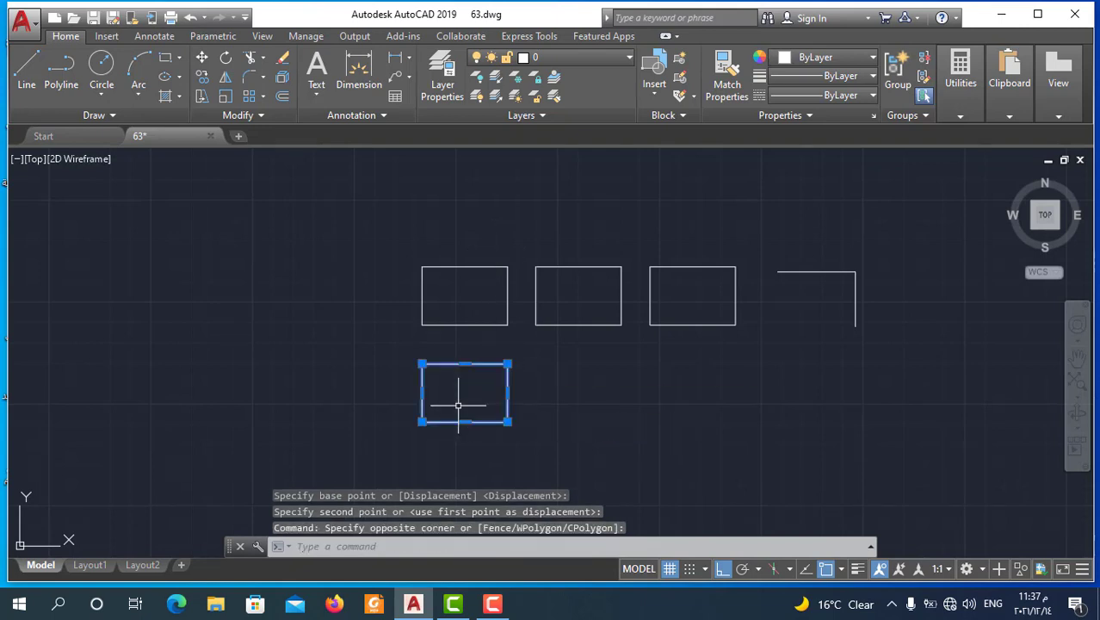
key(Escape)
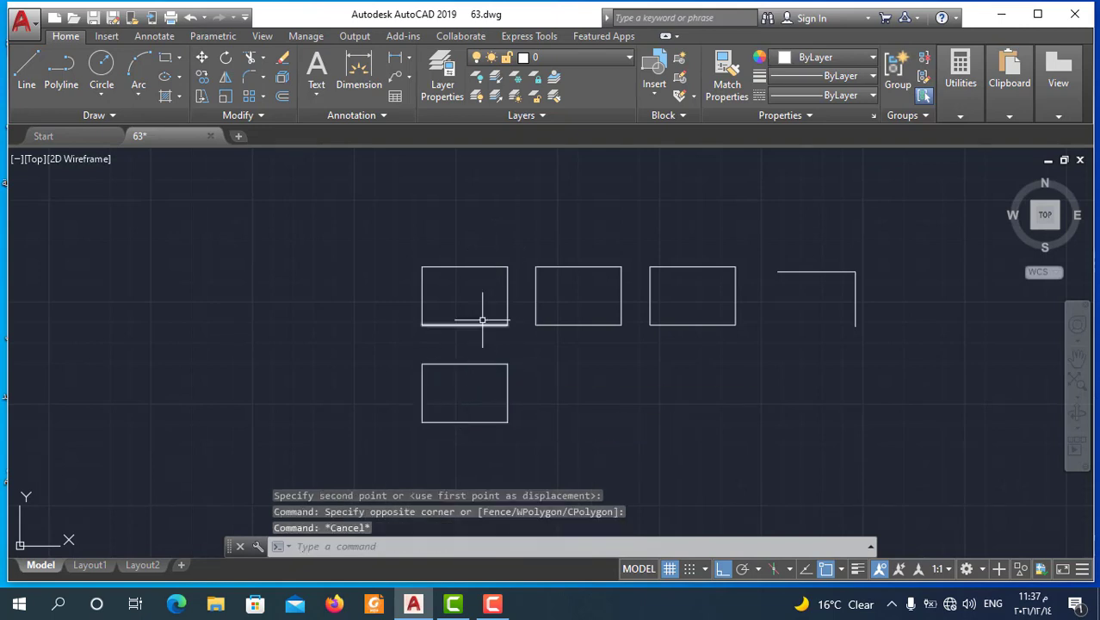
- Window-select the original rectangle's edges to confirm they remain separate lines
click(497, 262)
click(472, 290)
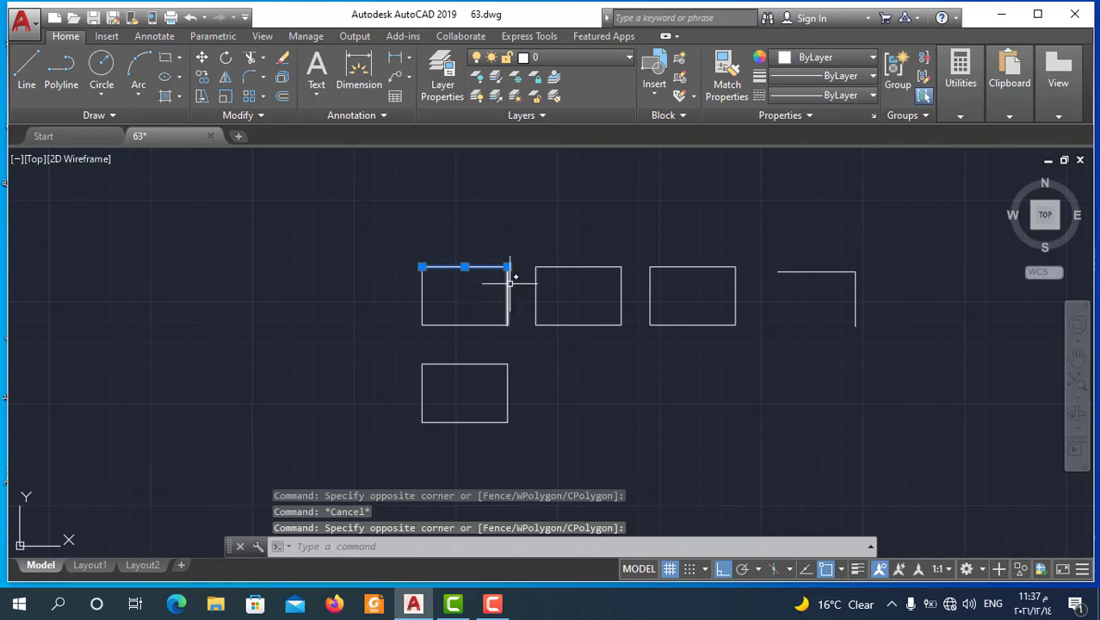
click(512, 281)
click(482, 313)
click(468, 303)
click(420, 350)
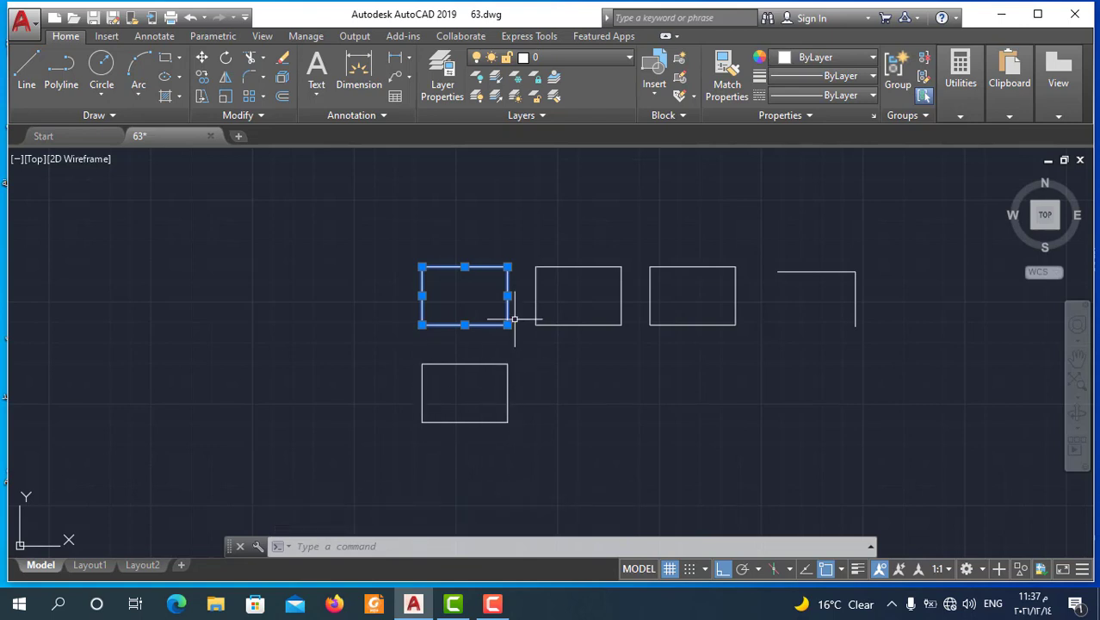
- Recheck the original rectangle's top and right edges, then clear the selection
scroll(510, 319, up, 3)
click(510, 289)
key(Escape)
click(516, 218)
click(467, 262)
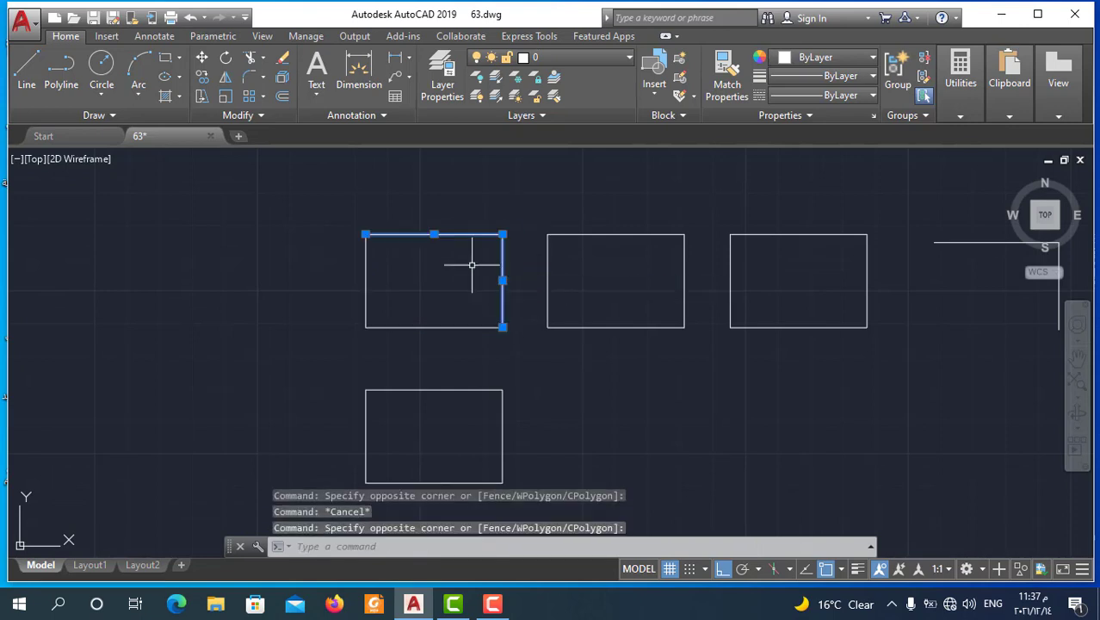
key(Escape)
scroll(400, 297, down, 2)
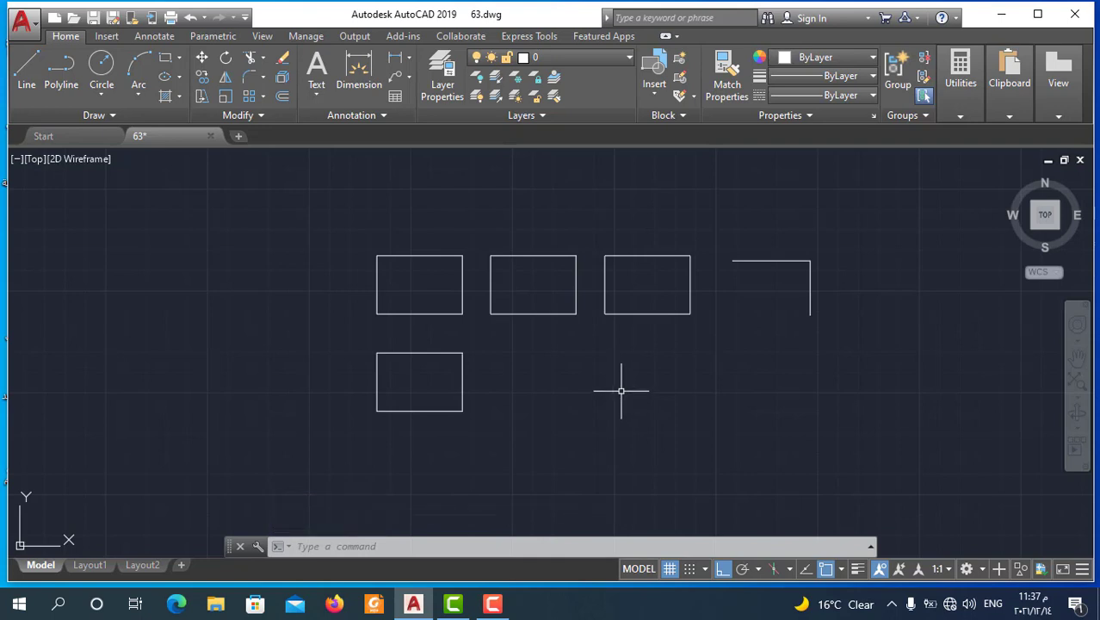
scroll(661, 307, up, 2)
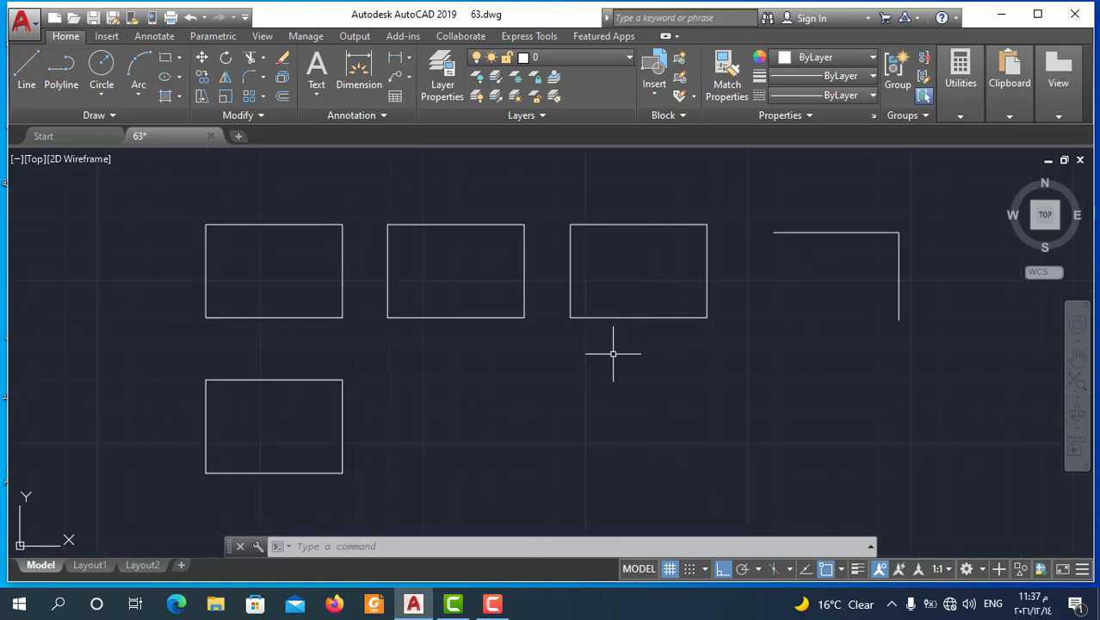
scroll(478, 433, down, 2)
text(b)
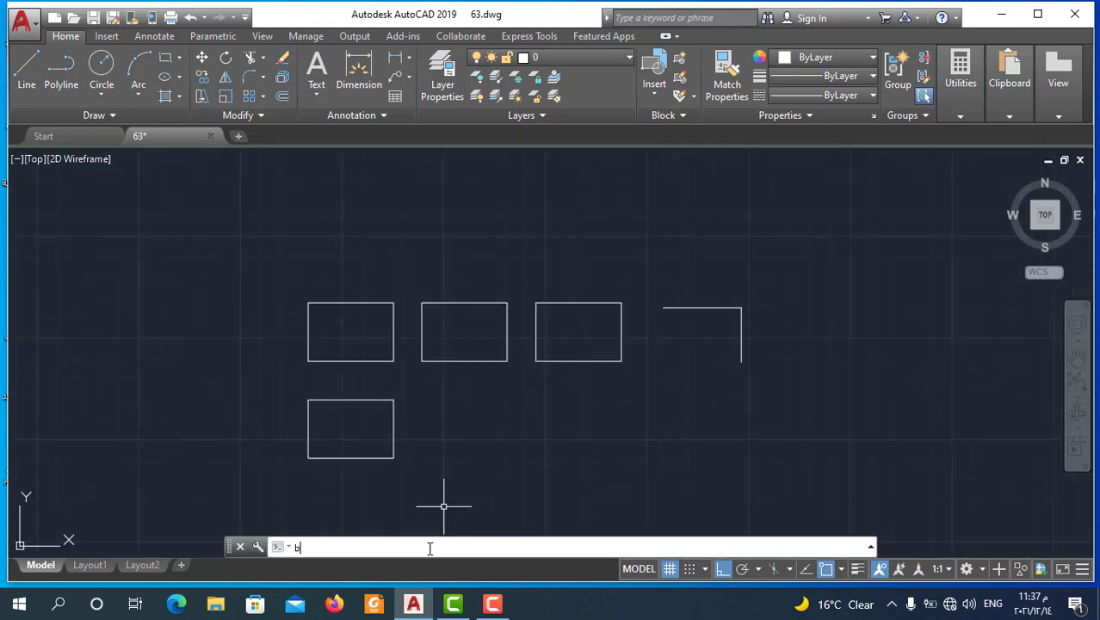
- Run BOUNDARY with a picked point inside the middle rectangle, creating one closed polyline, then select it
text(o)
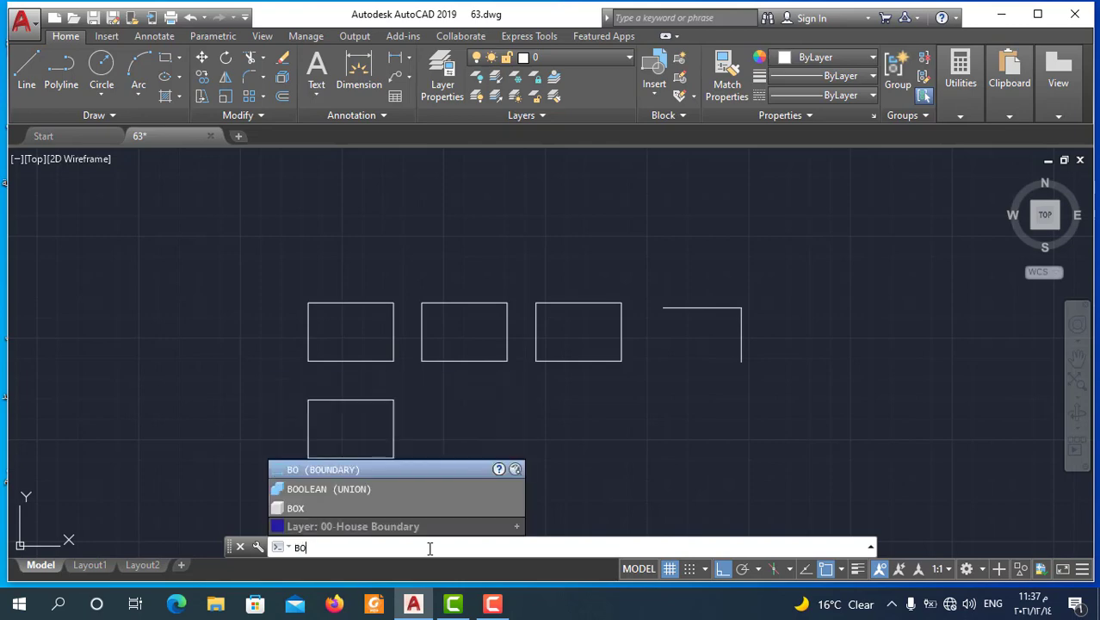
key(Return)
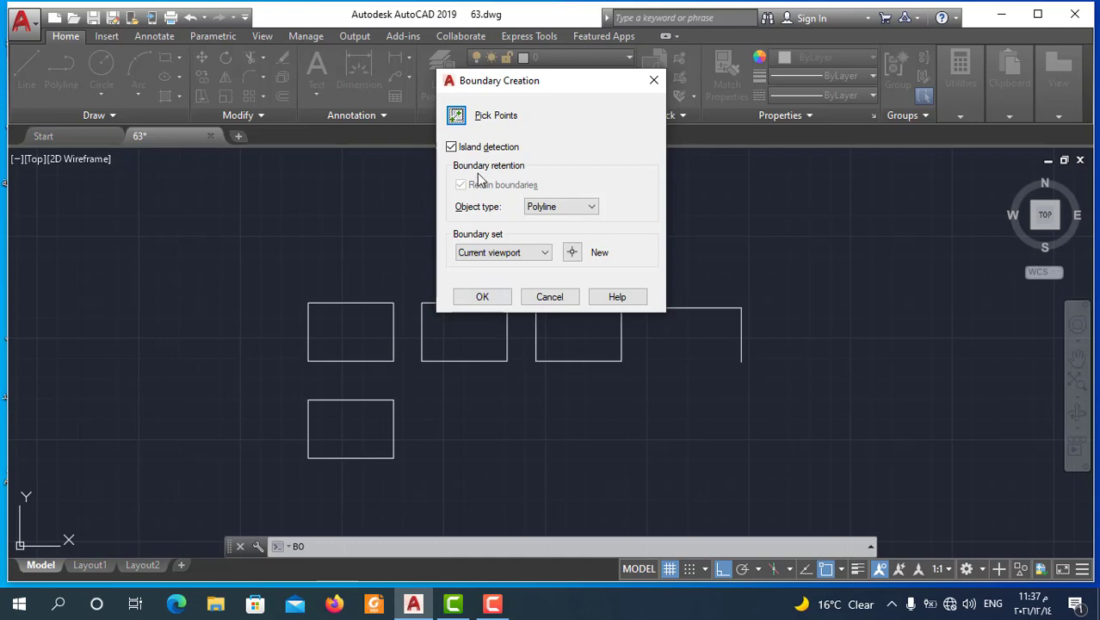
click(459, 118)
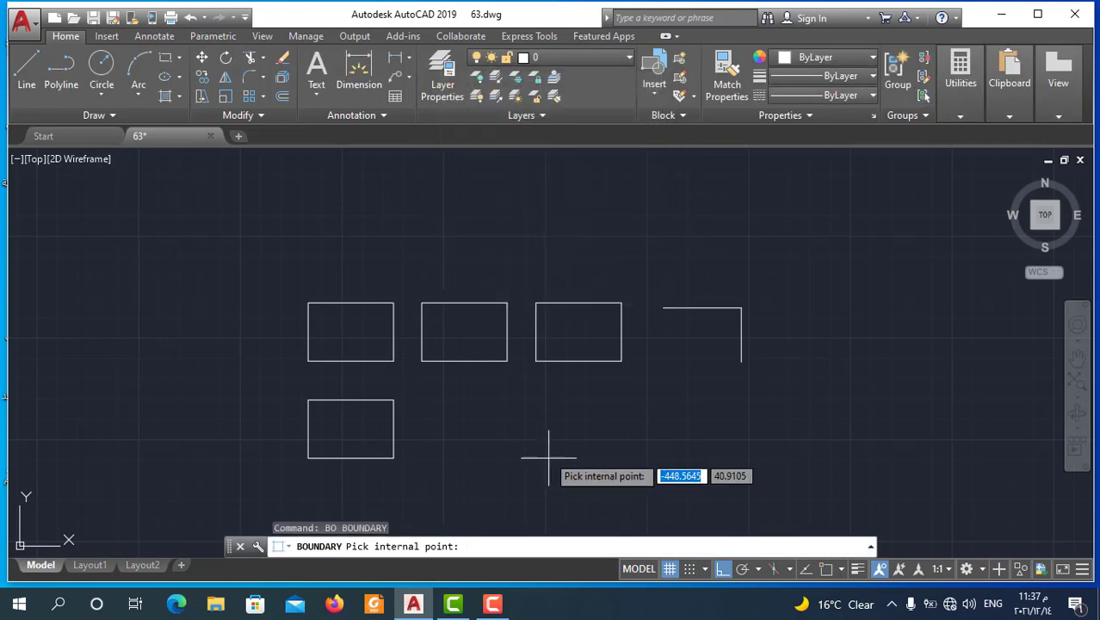
scroll(476, 389, up, 2)
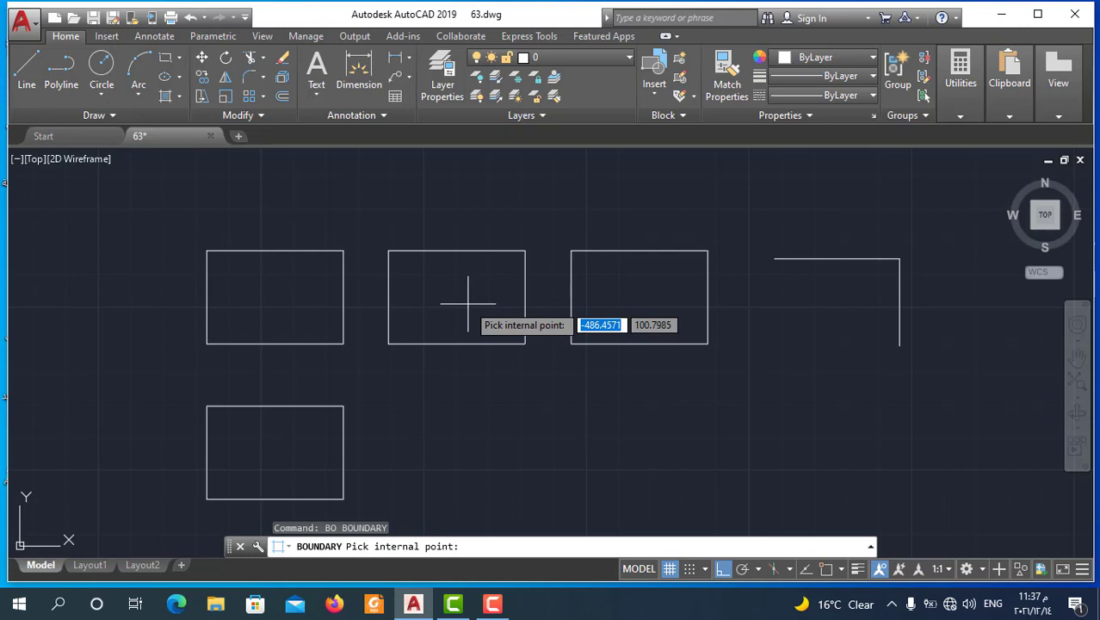
click(468, 304)
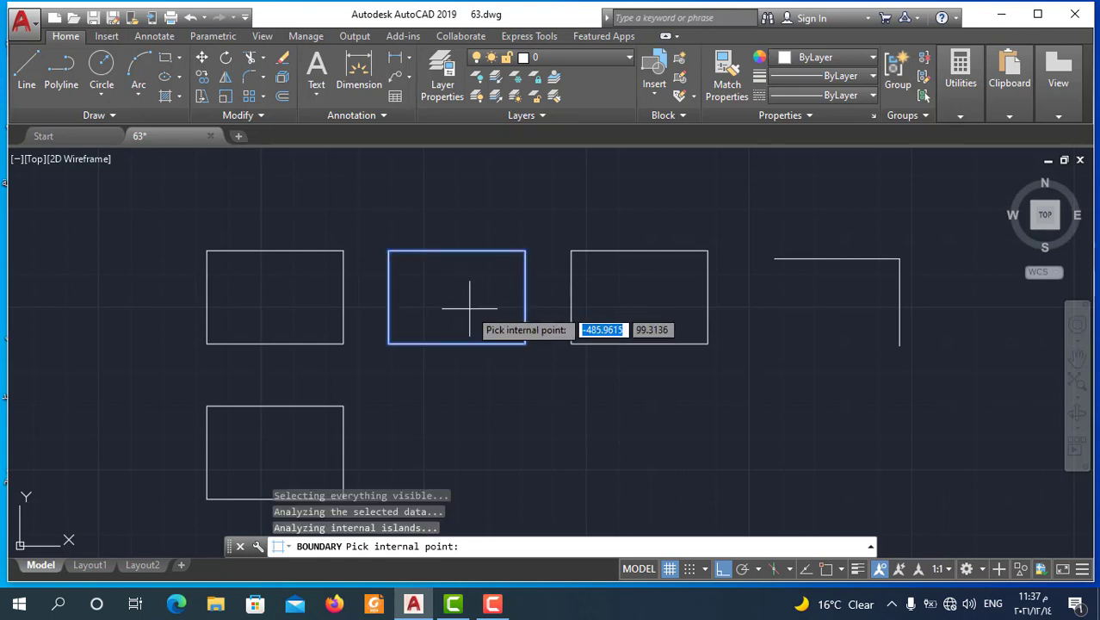
key(Return)
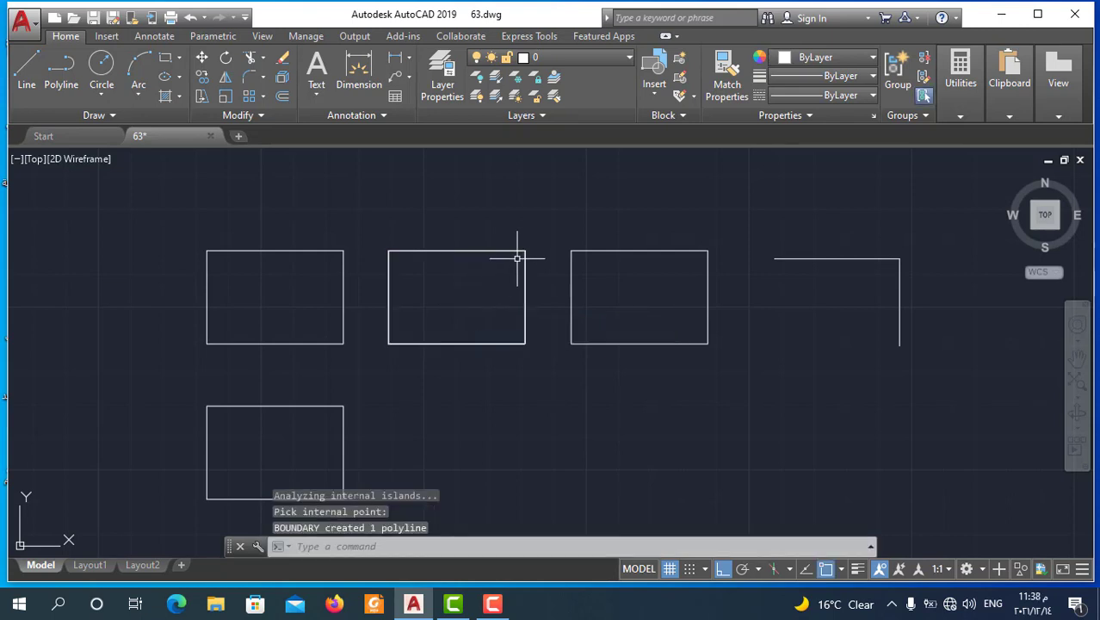
click(520, 259)
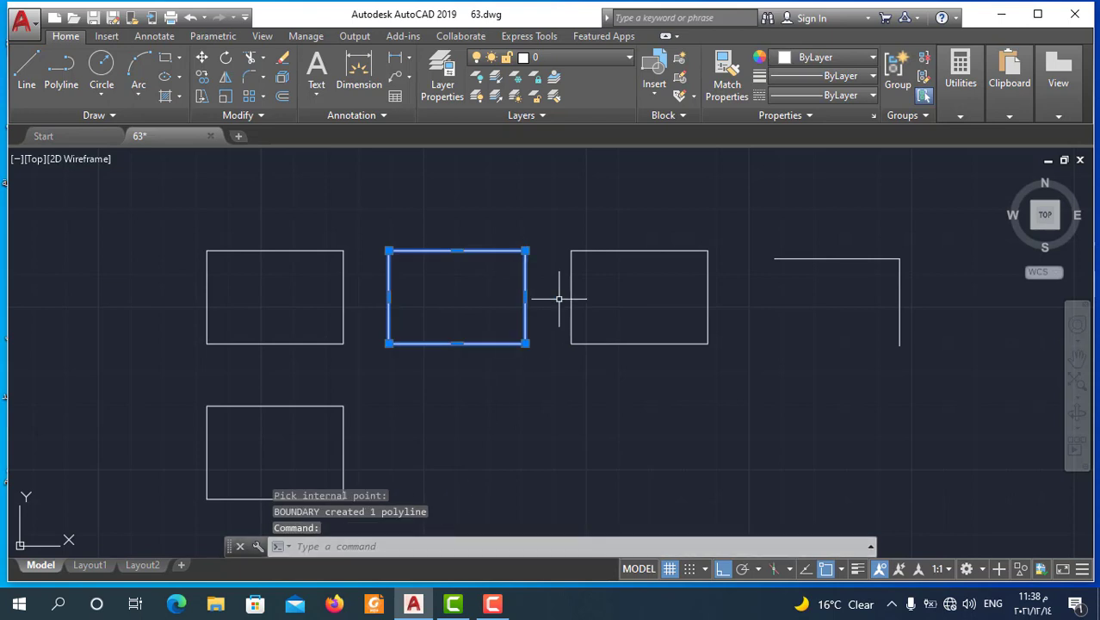
scroll(558, 299, down, 2)
scroll(554, 403, up, 2)
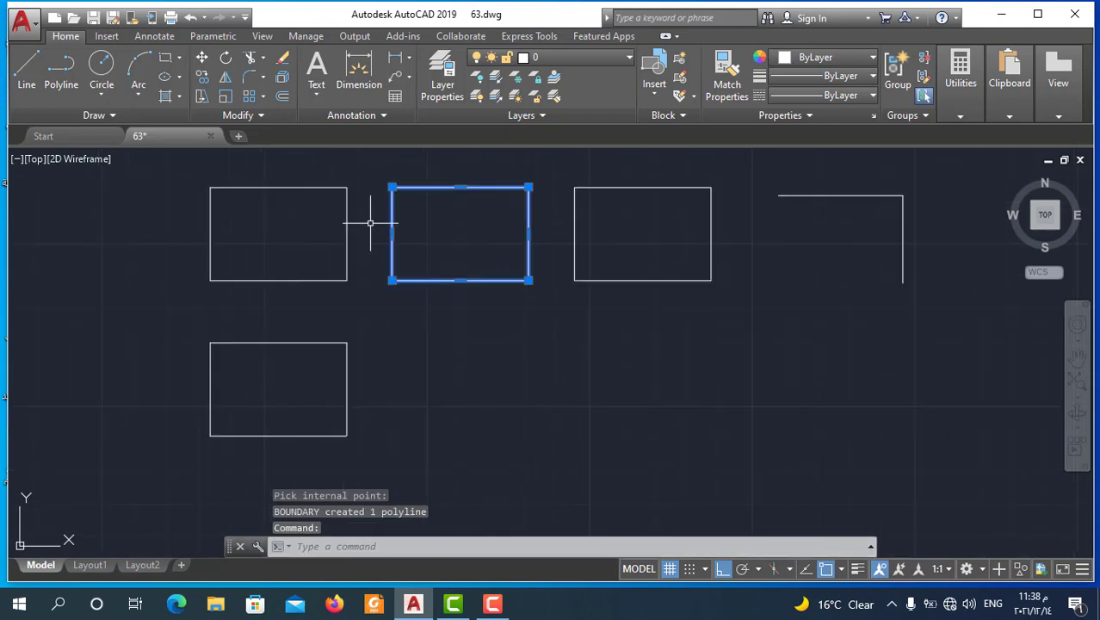
- Move the rectangle down below the middle one
click(201, 57)
click(491, 228)
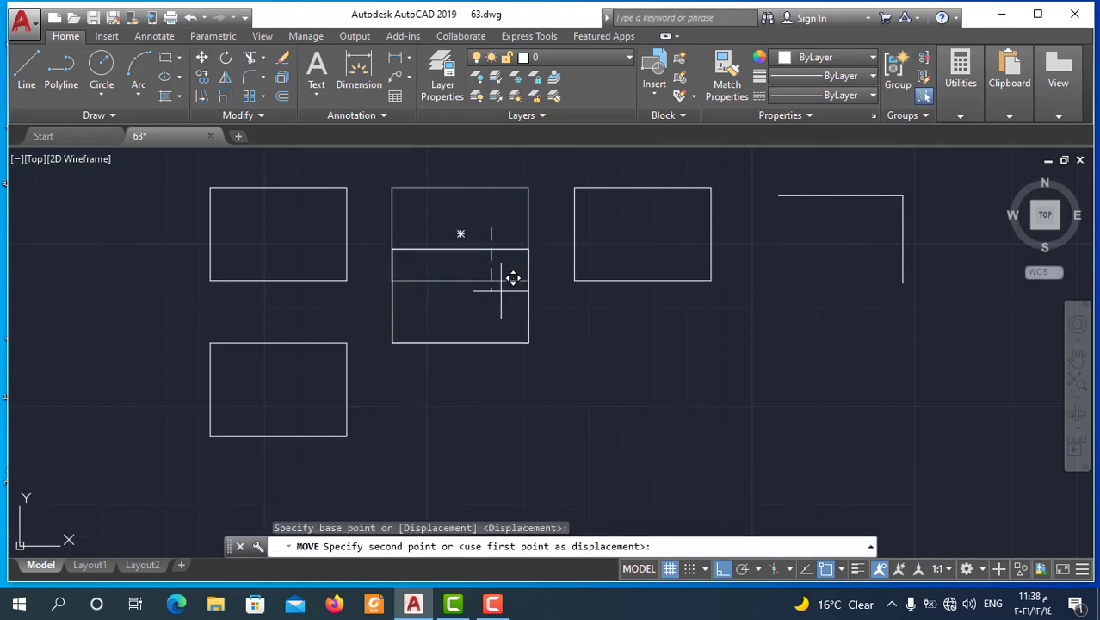
click(498, 383)
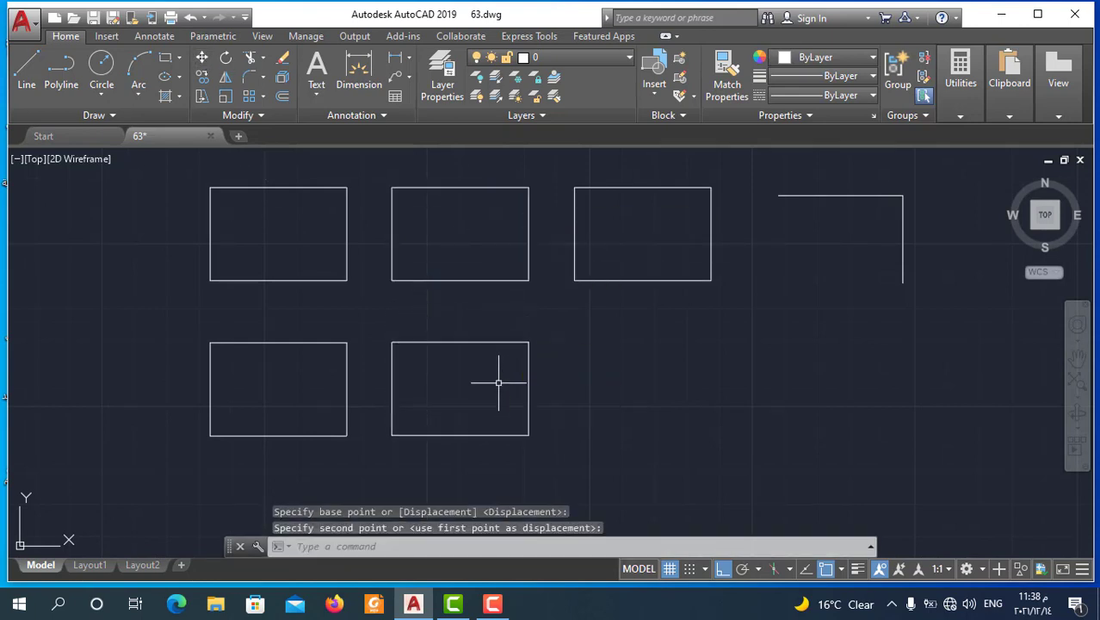
- Select the middle rectangle's four edges to check them, then clear the selection
click(503, 297)
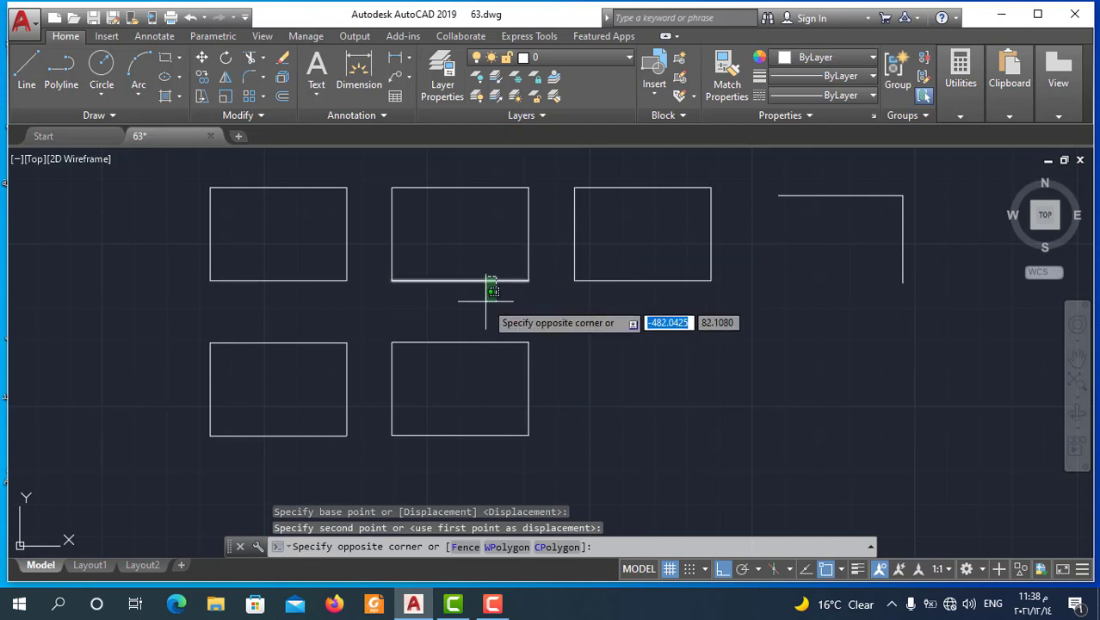
click(485, 275)
click(529, 245)
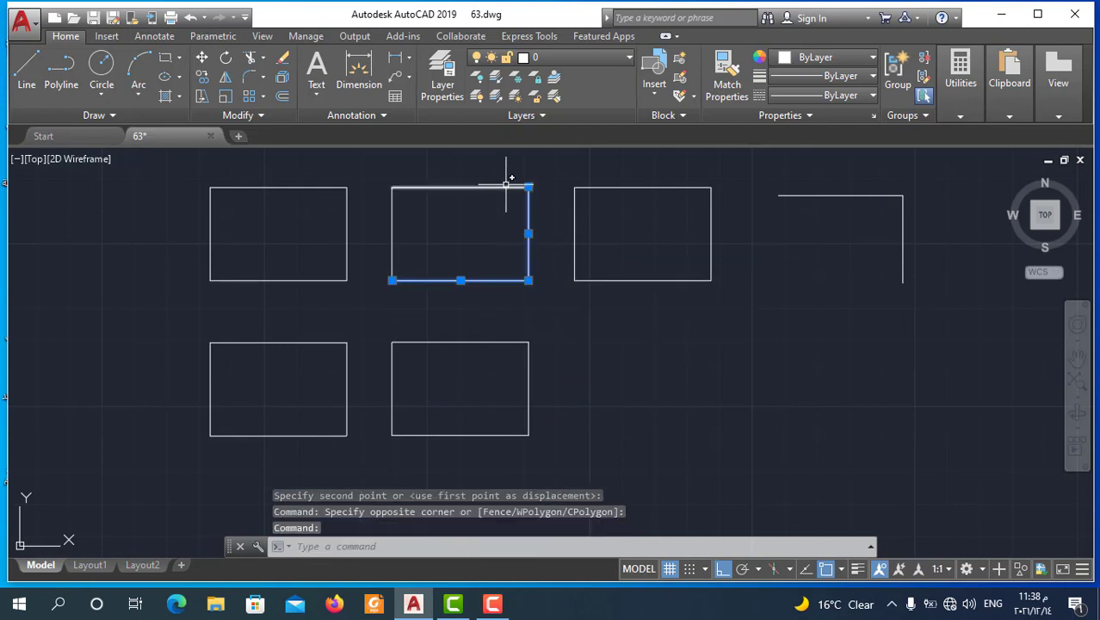
click(512, 186)
click(394, 229)
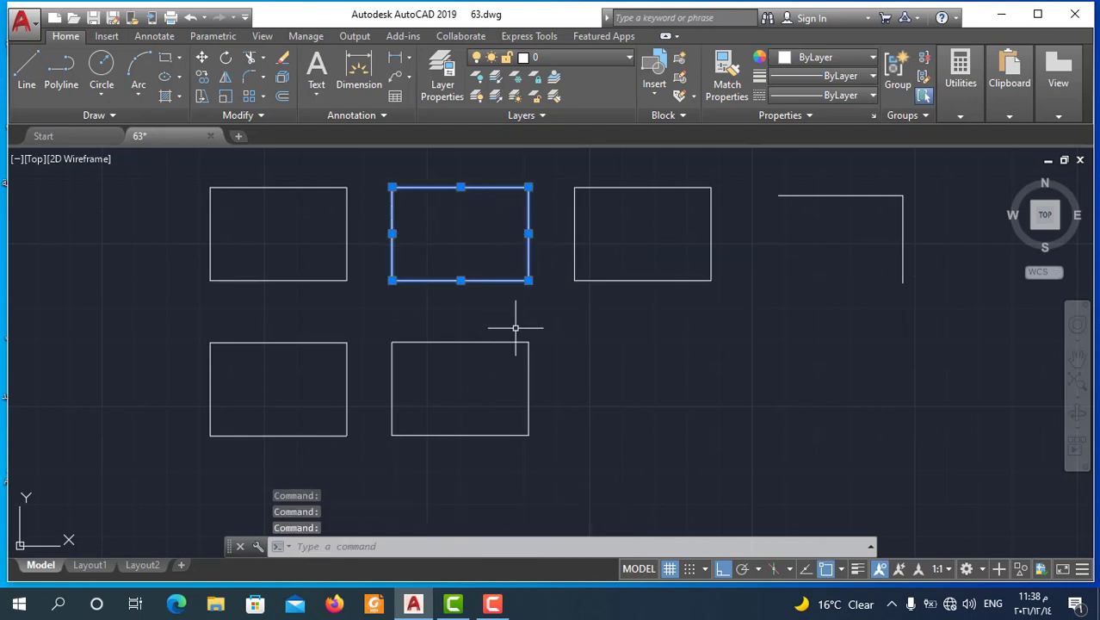
scroll(609, 353, down, 2)
key(Escape)
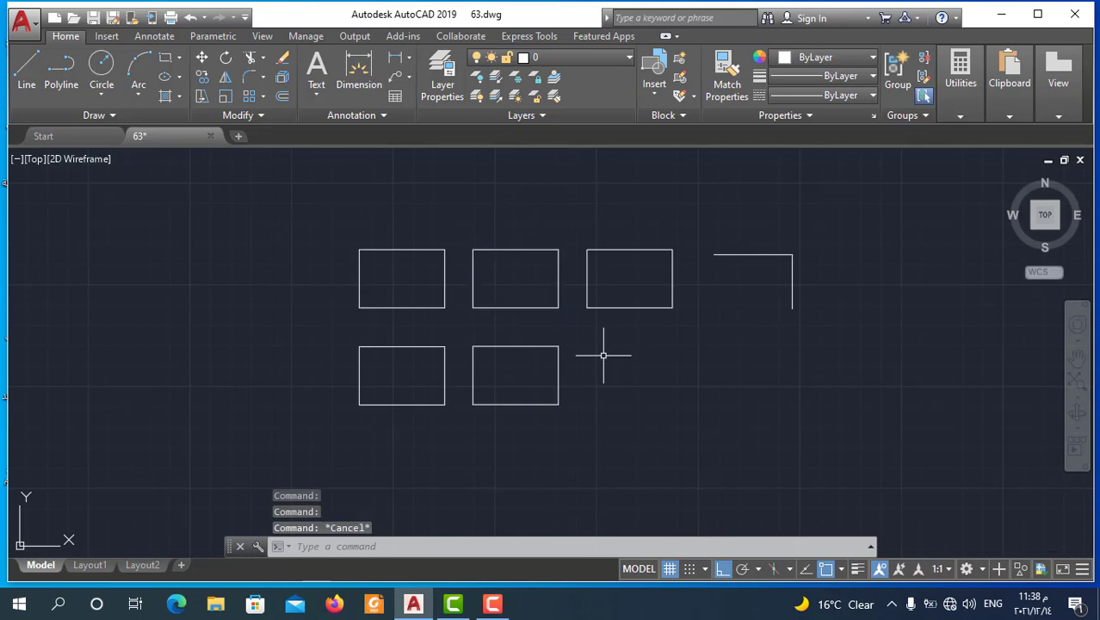
- Undo the move and delete the duplicate polyline over the middle rectangle
key(ctrl+z)
key(ctrl+z)
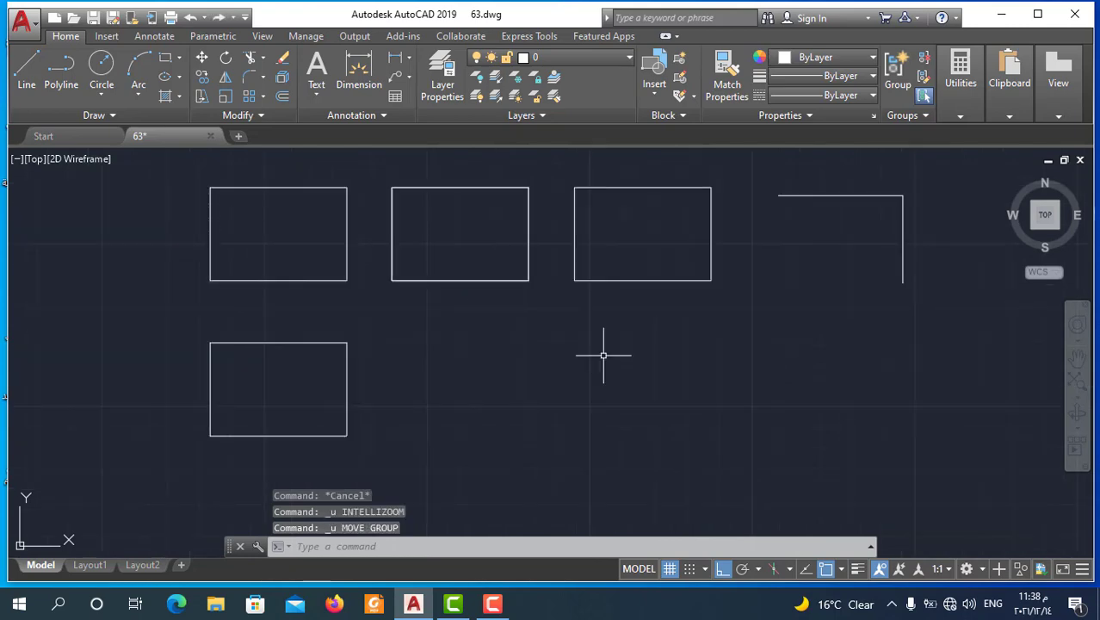
scroll(556, 388, down, 2)
click(522, 320)
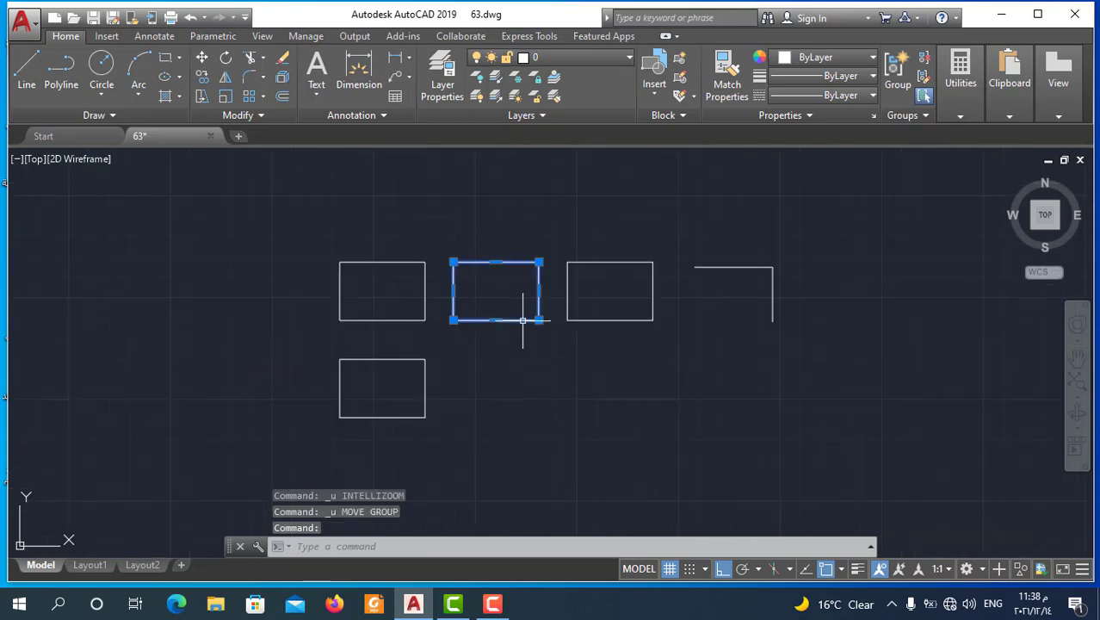
key(Delete)
text(BO)
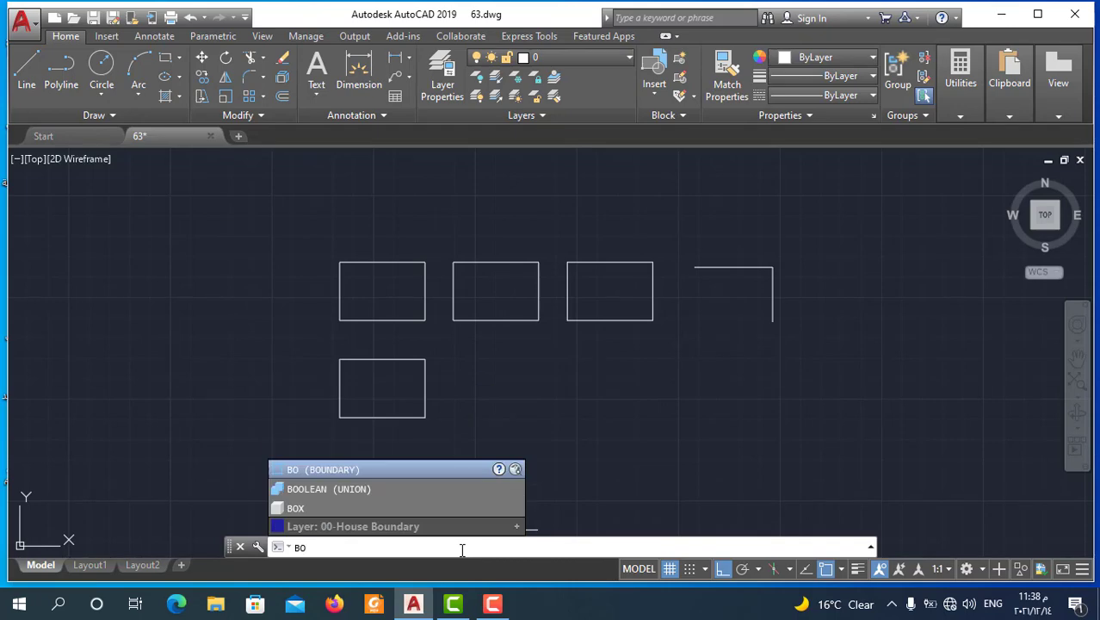
- Create a boundary polyline by picking a point inside the middle rectangle
key(Return)
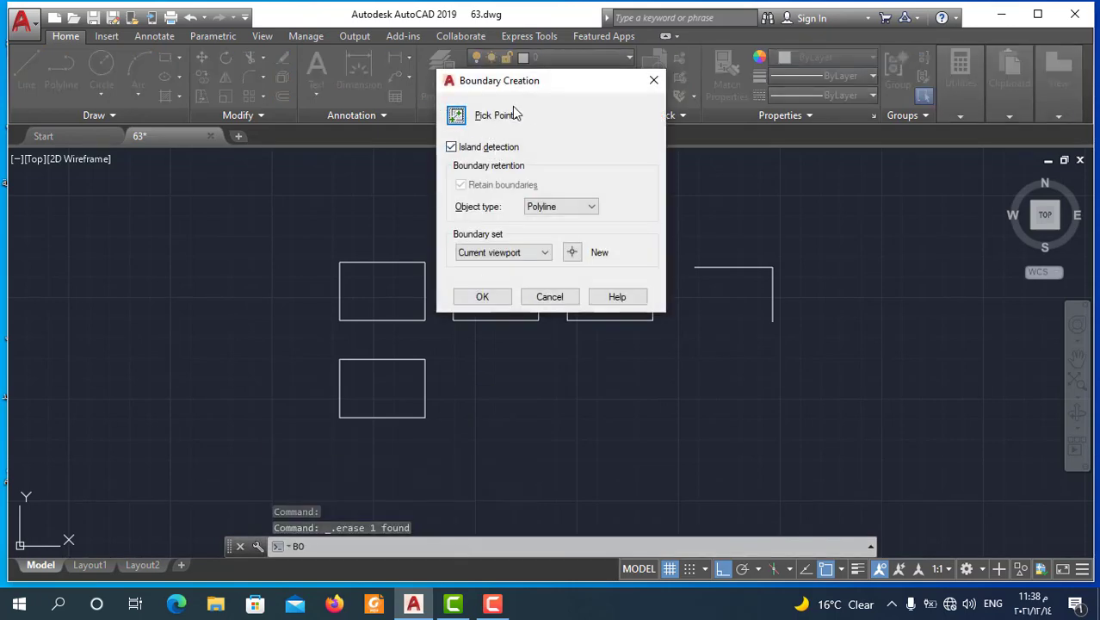
click(457, 116)
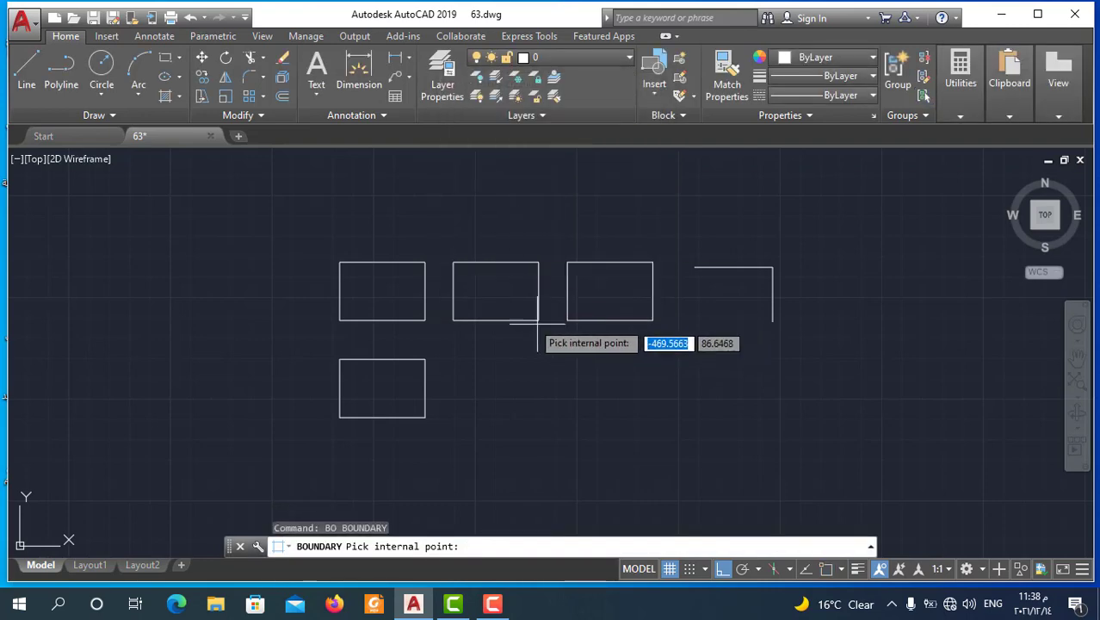
click(508, 299)
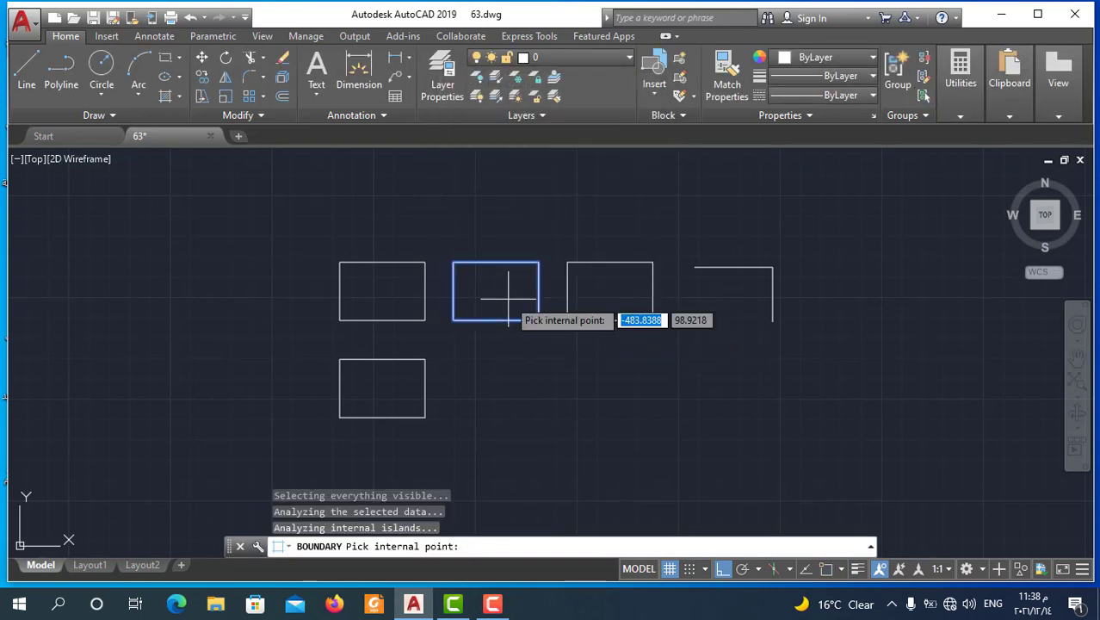
key(Return)
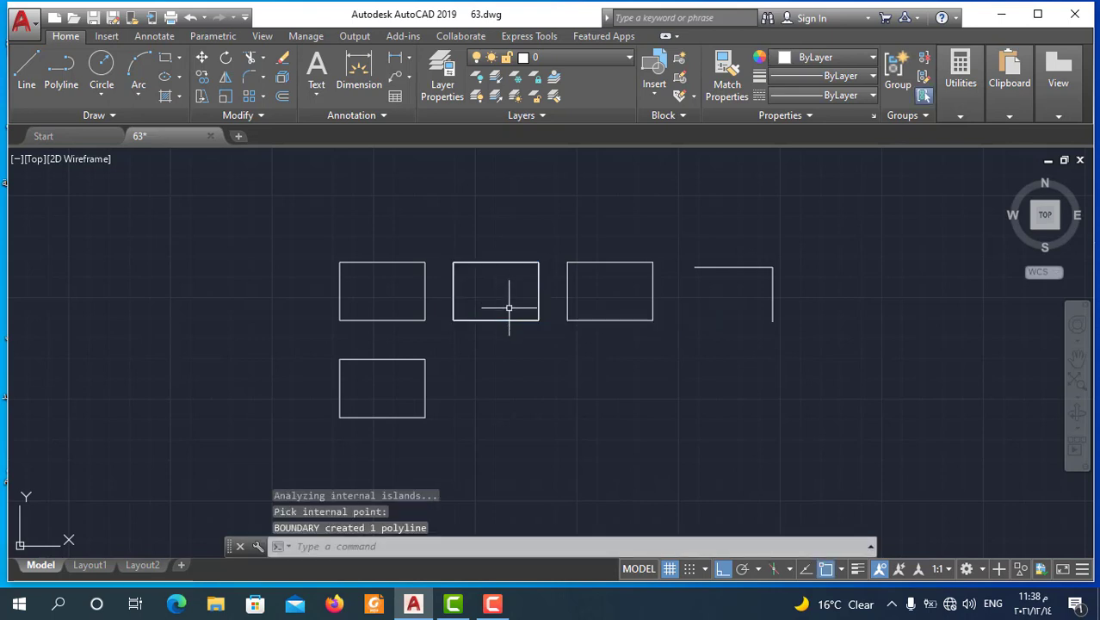
- Move the new polyline straight down beside the bottom-left rectangle
click(506, 318)
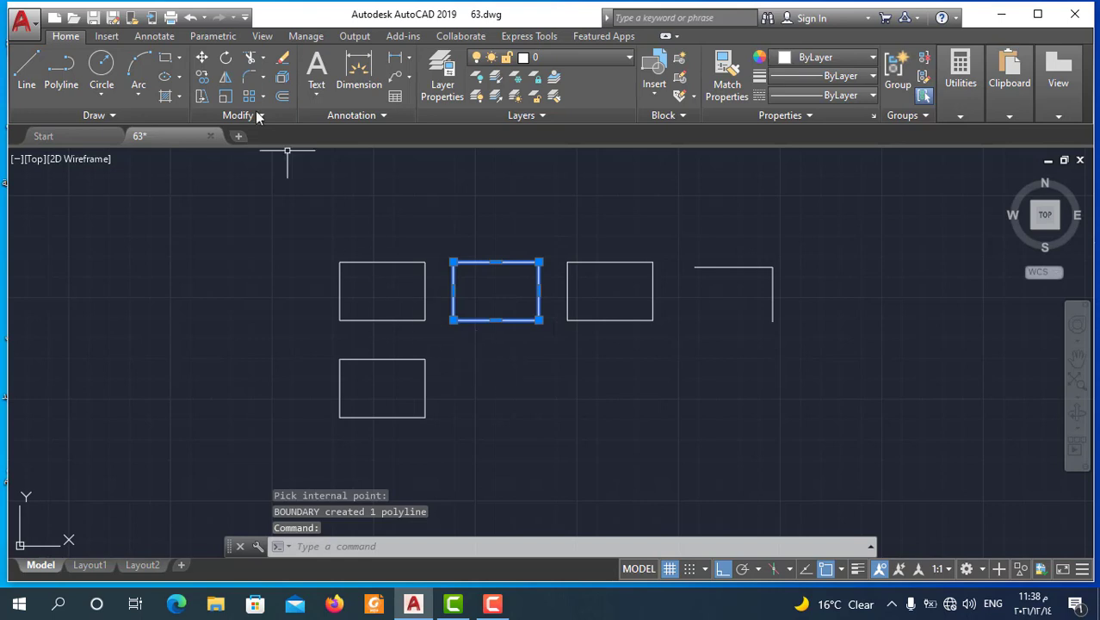
click(203, 57)
click(529, 214)
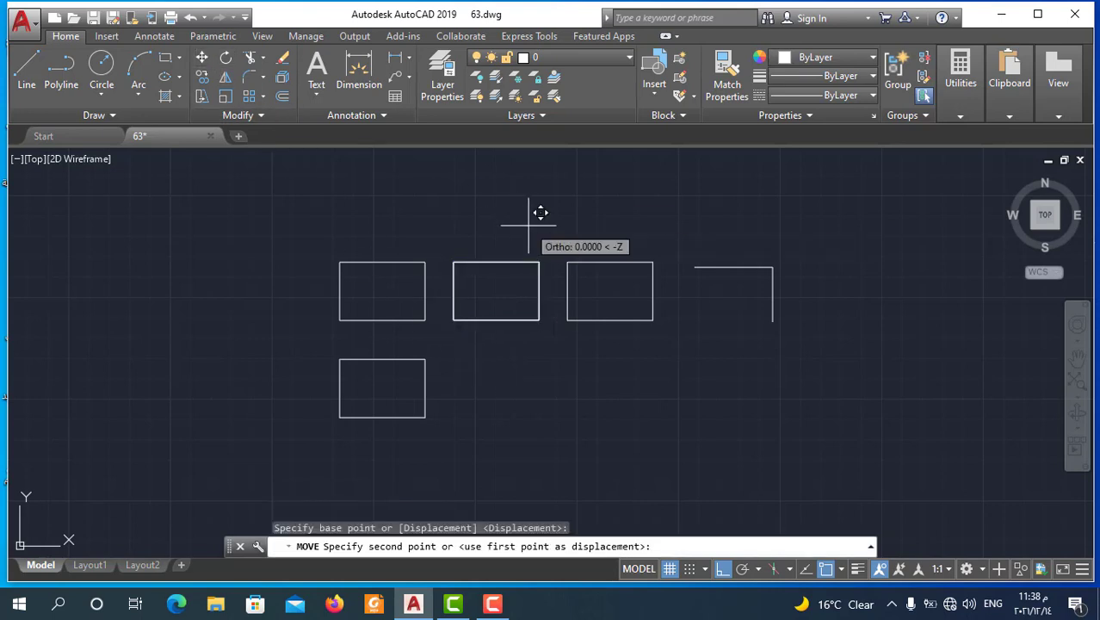
click(531, 311)
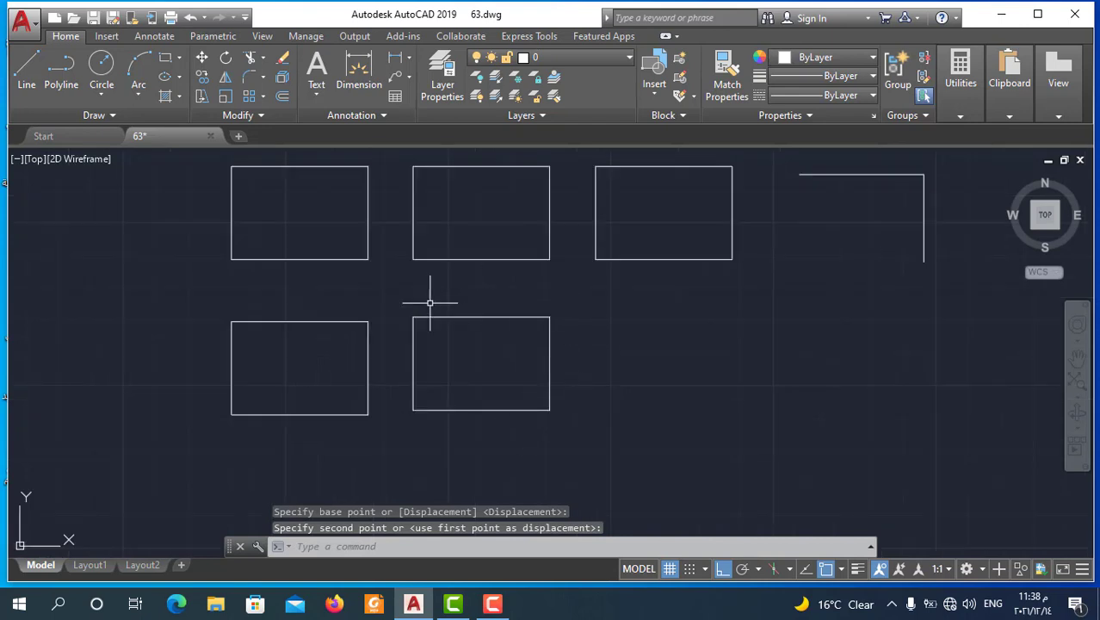
scroll(534, 263, up, 2)
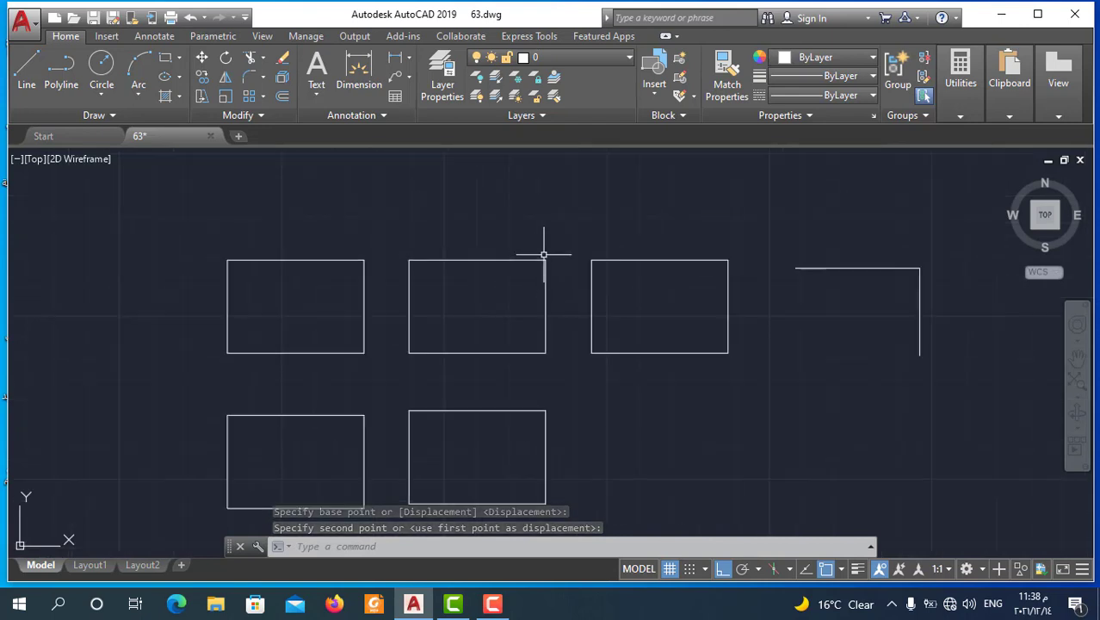
click(476, 353)
click(548, 311)
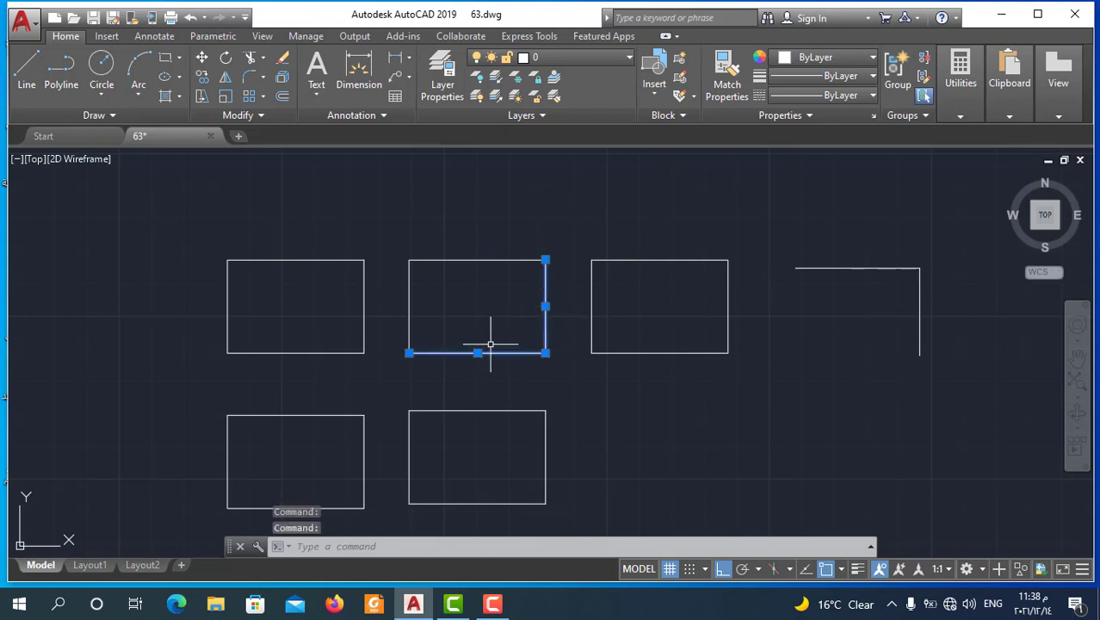
key(Escape)
scroll(479, 332, down, 2)
scroll(613, 335, down, 2)
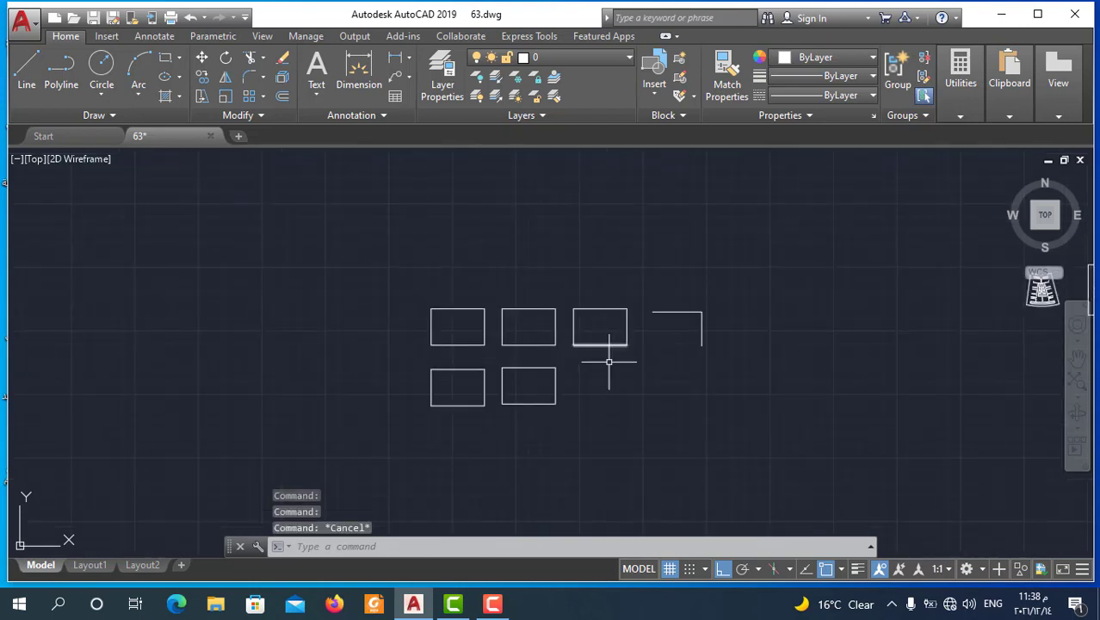
scroll(608, 362, up, 2)
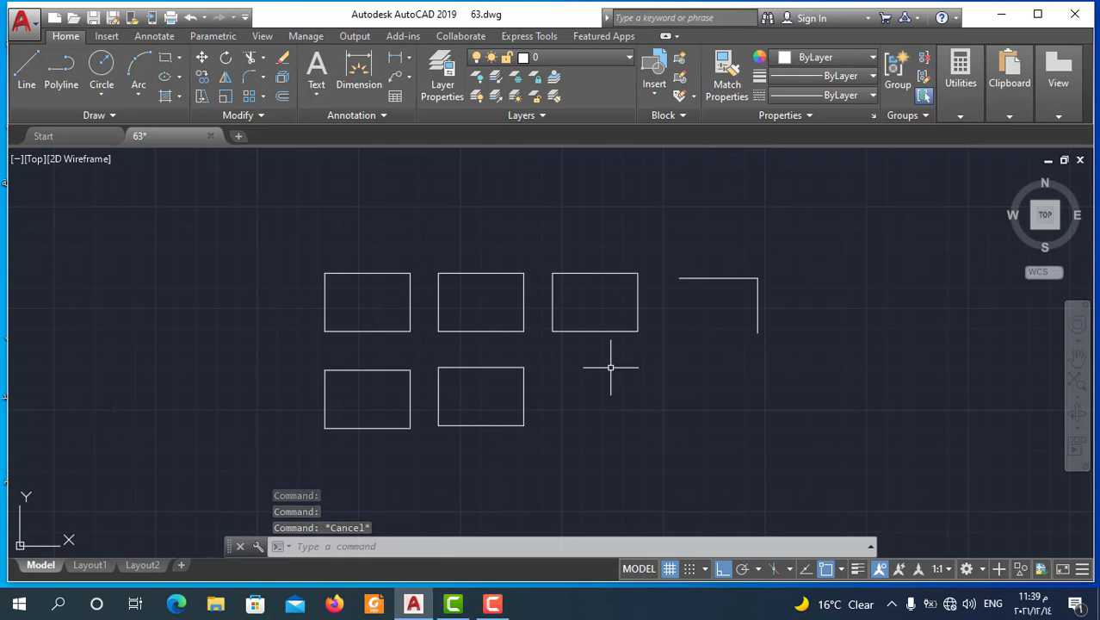
click(604, 331)
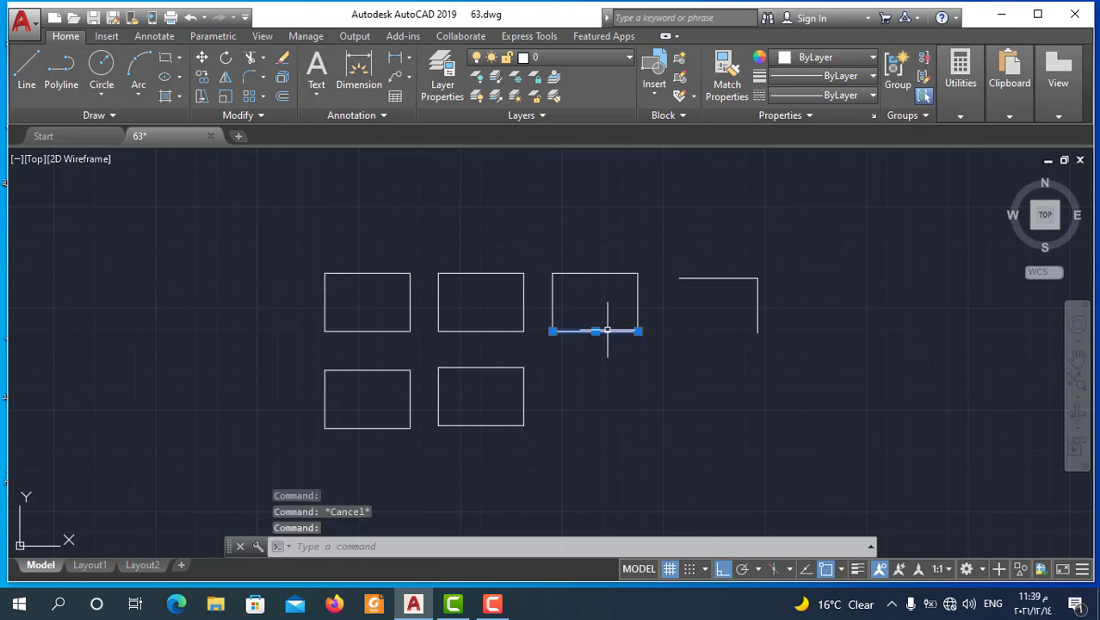
click(640, 307)
click(626, 290)
click(594, 273)
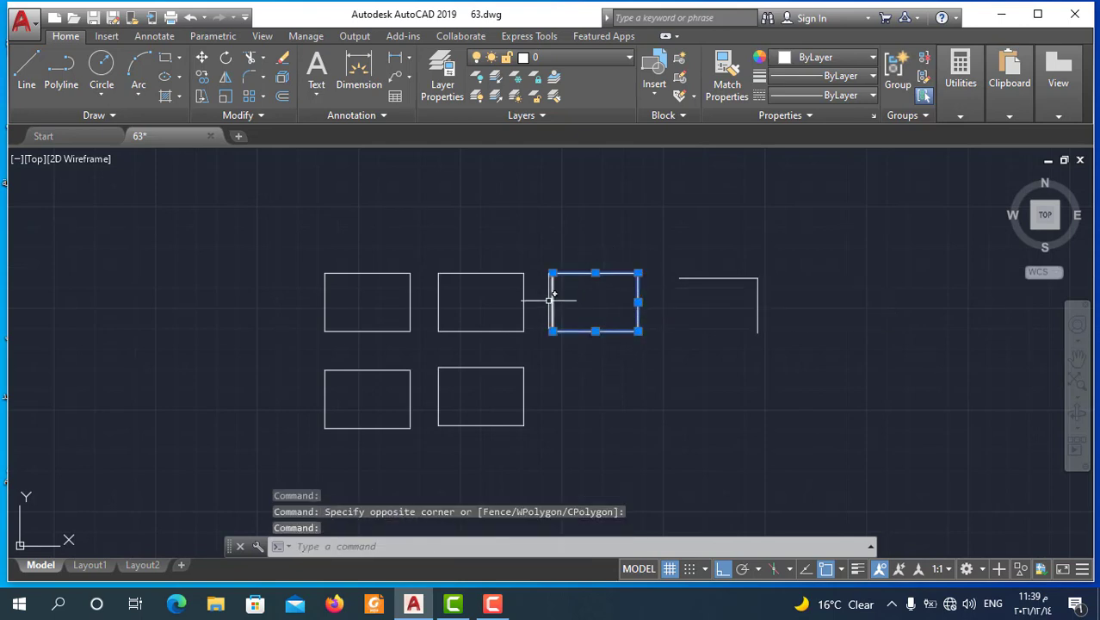
click(555, 295)
key(Escape)
key(Escape)
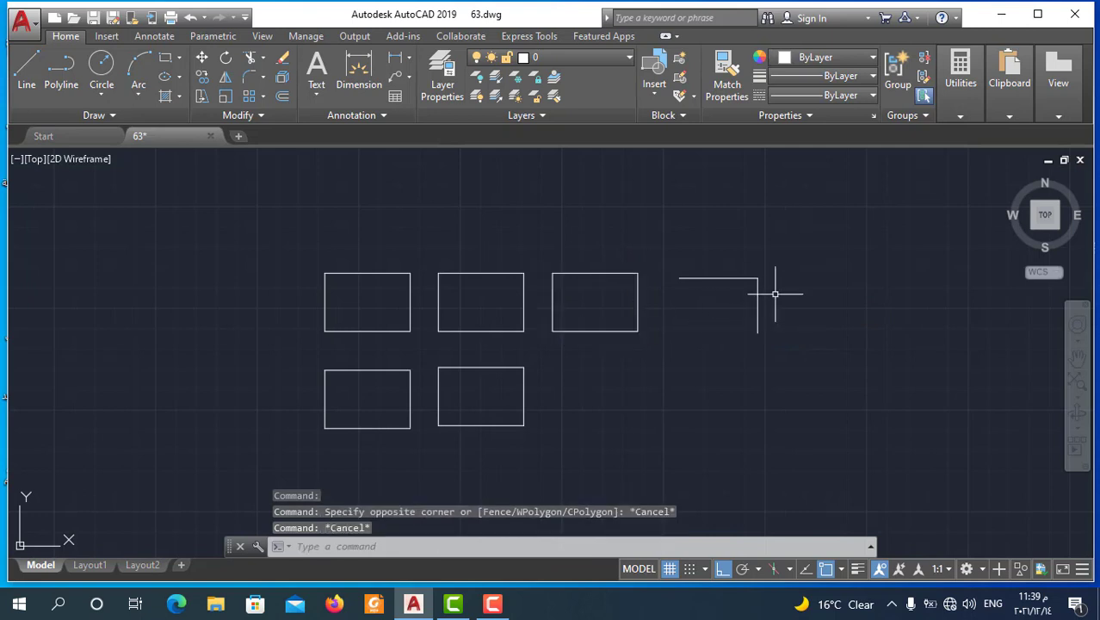
click(744, 279)
click(757, 305)
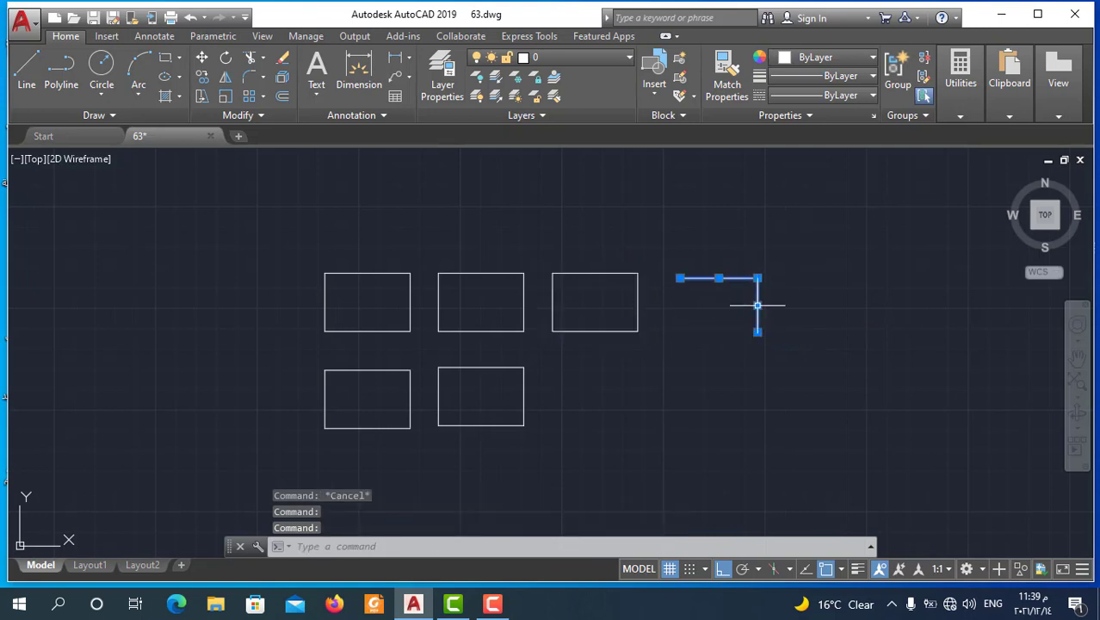
key(Escape)
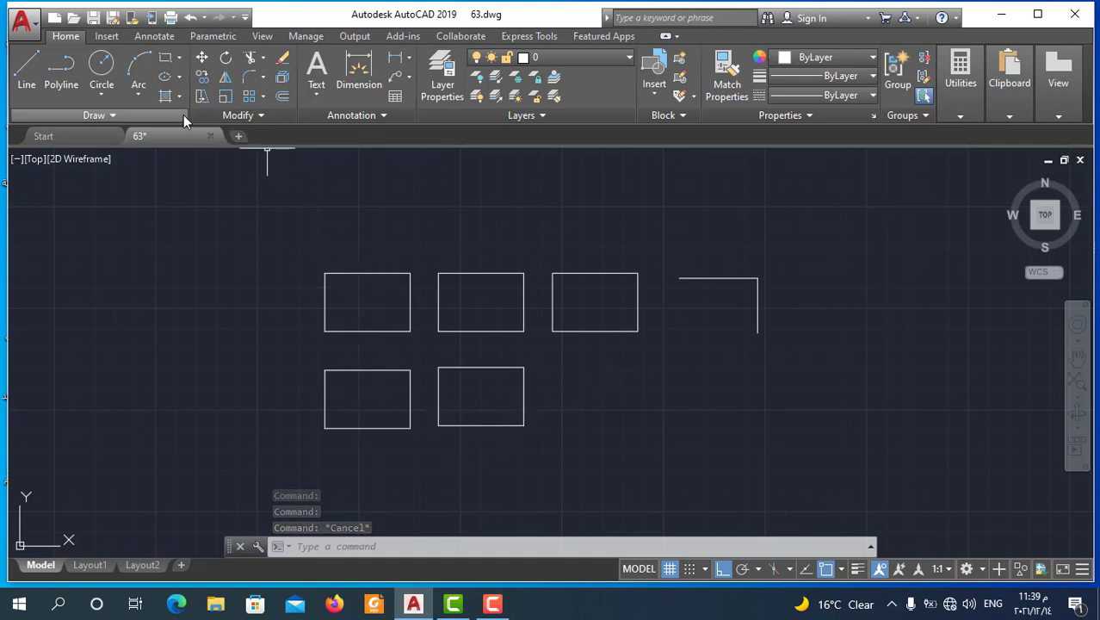
- Join the right rectangle's four lines into one polyline
click(263, 116)
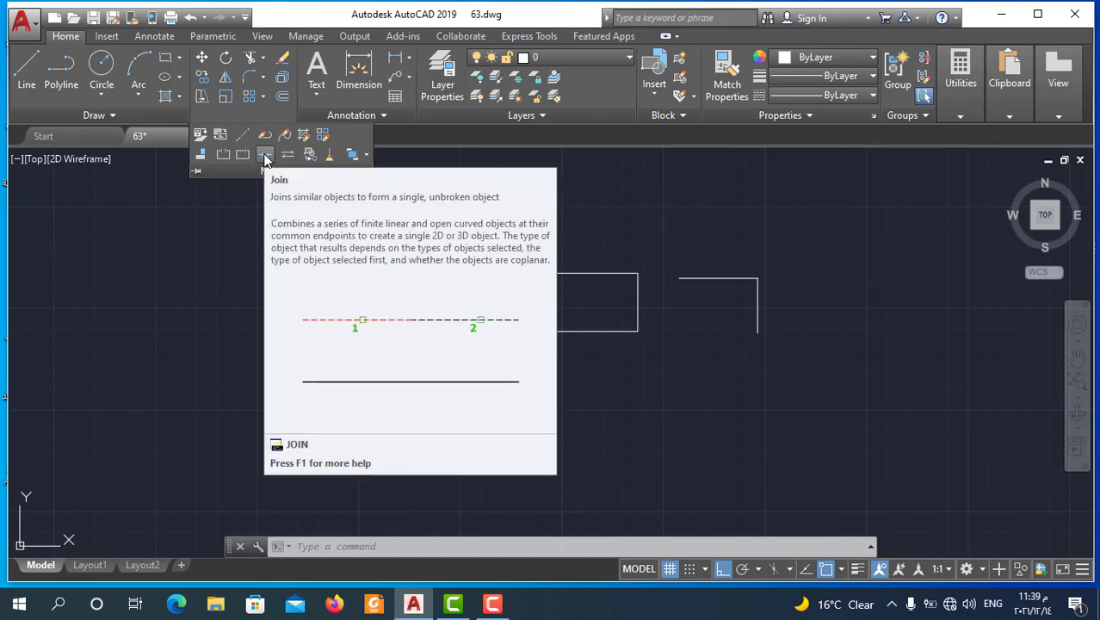
click(265, 155)
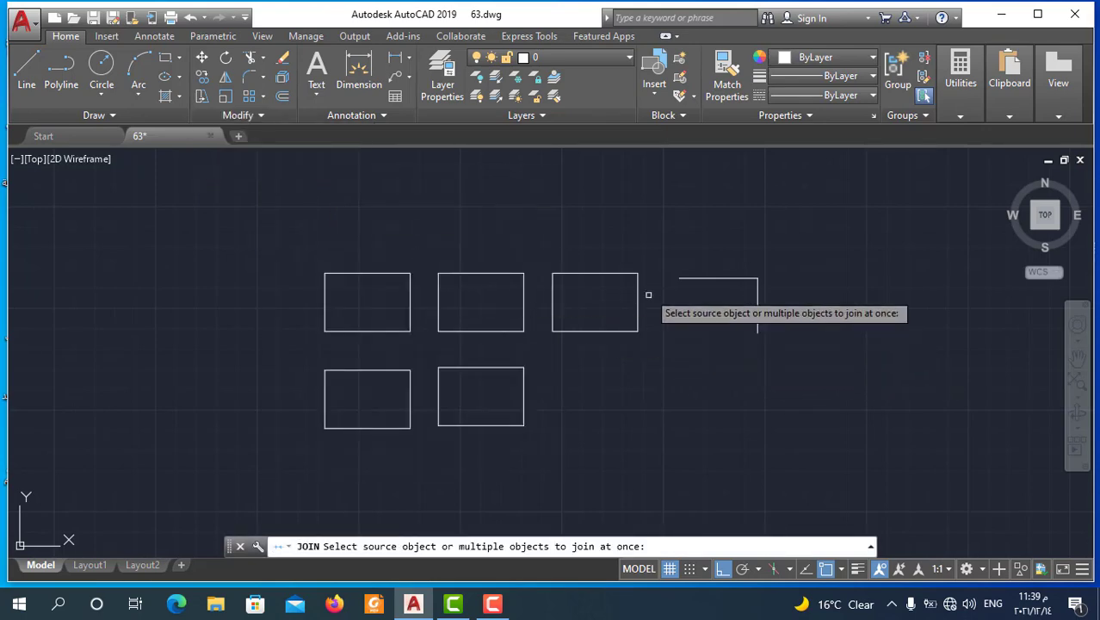
click(648, 251)
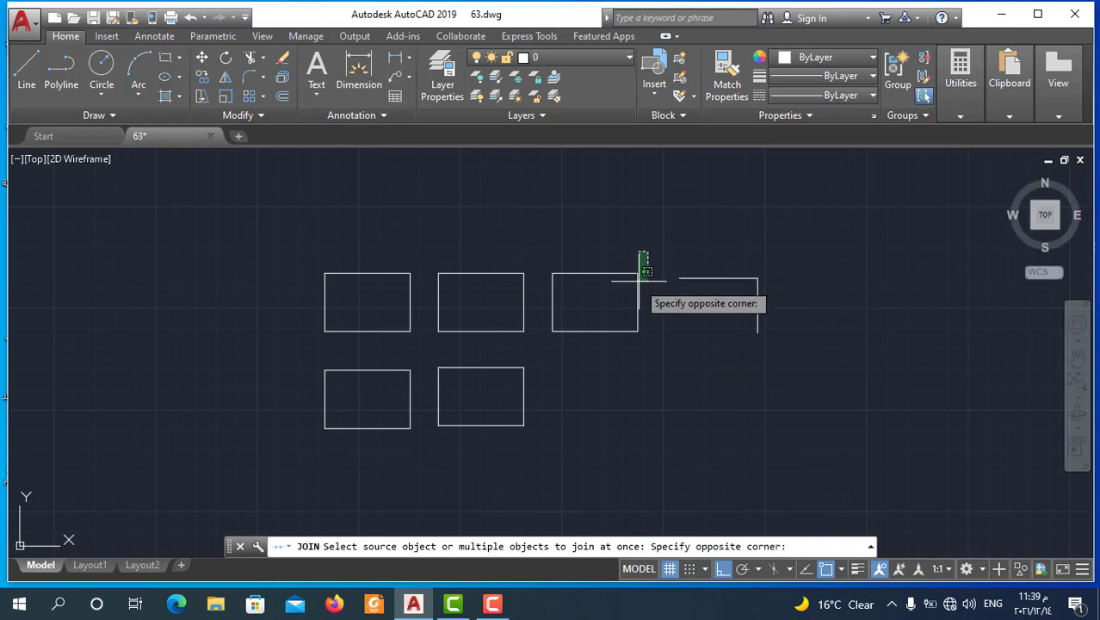
click(563, 331)
key(Return)
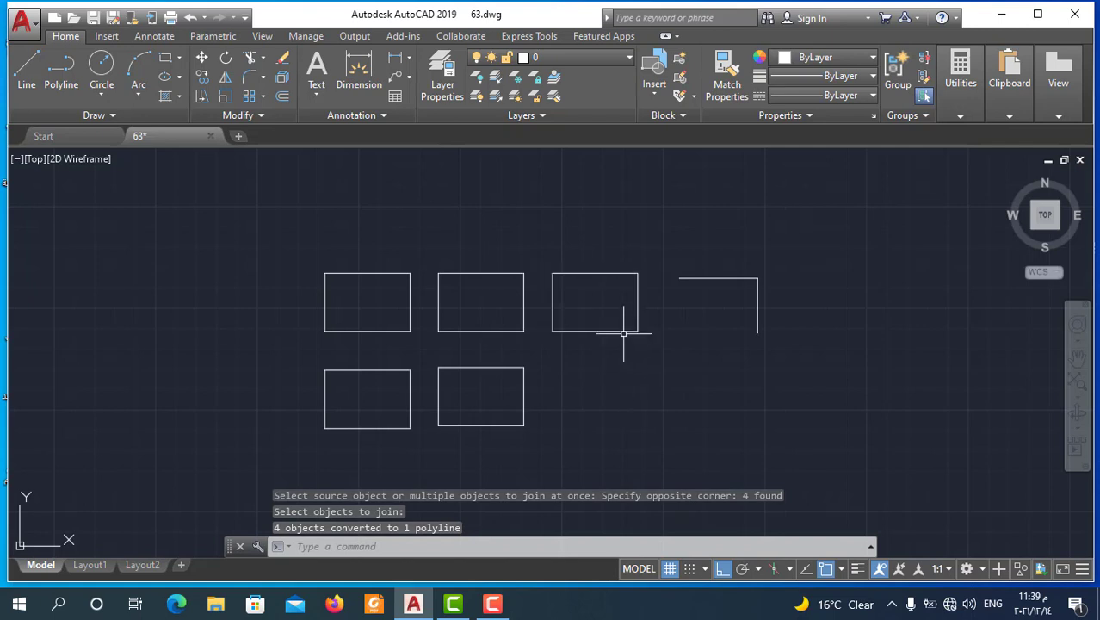
- Move the joined rectangle down into the lower row and select it
click(622, 332)
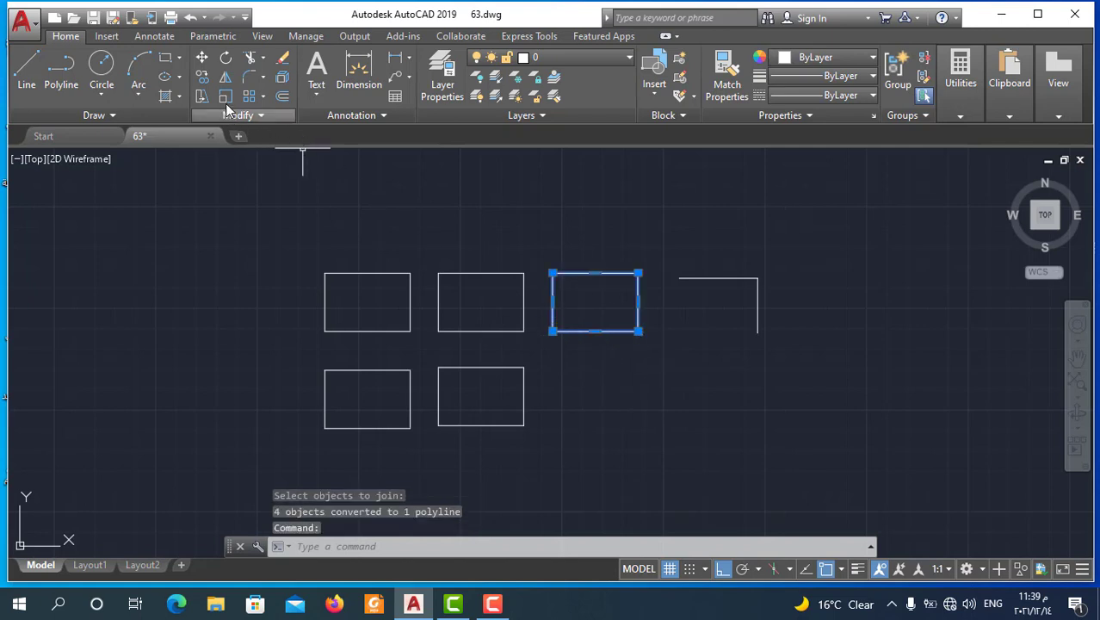
click(202, 58)
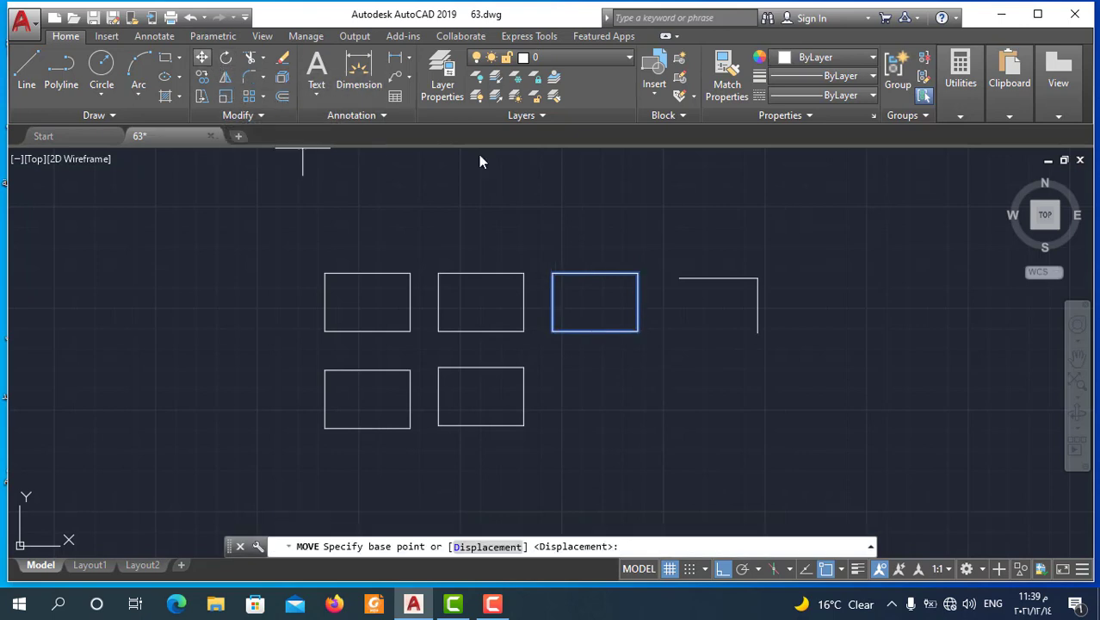
click(754, 227)
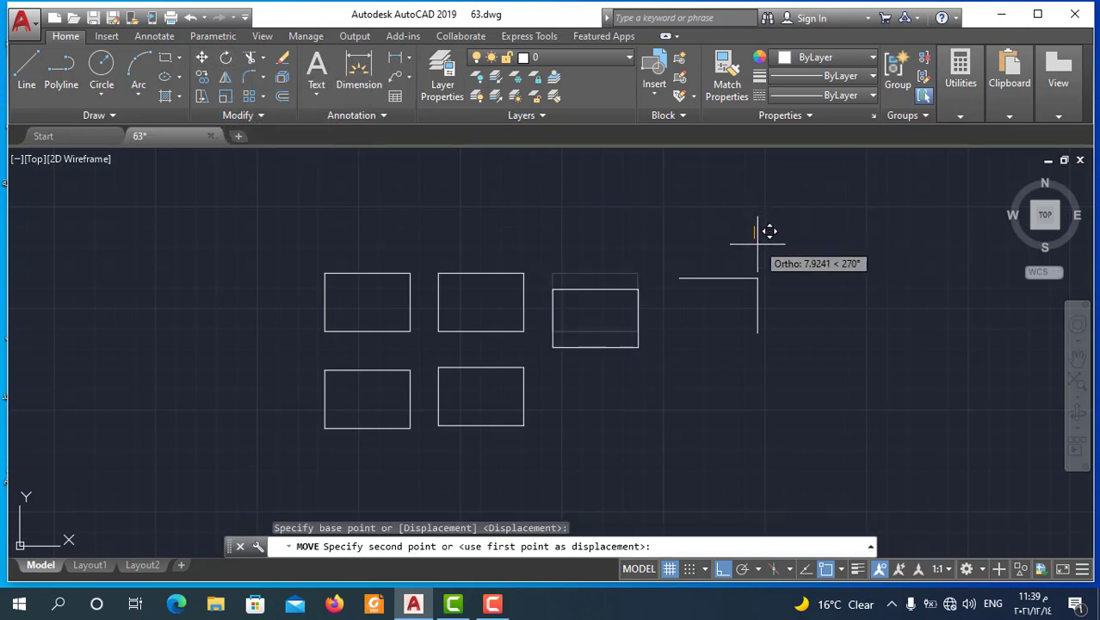
click(779, 321)
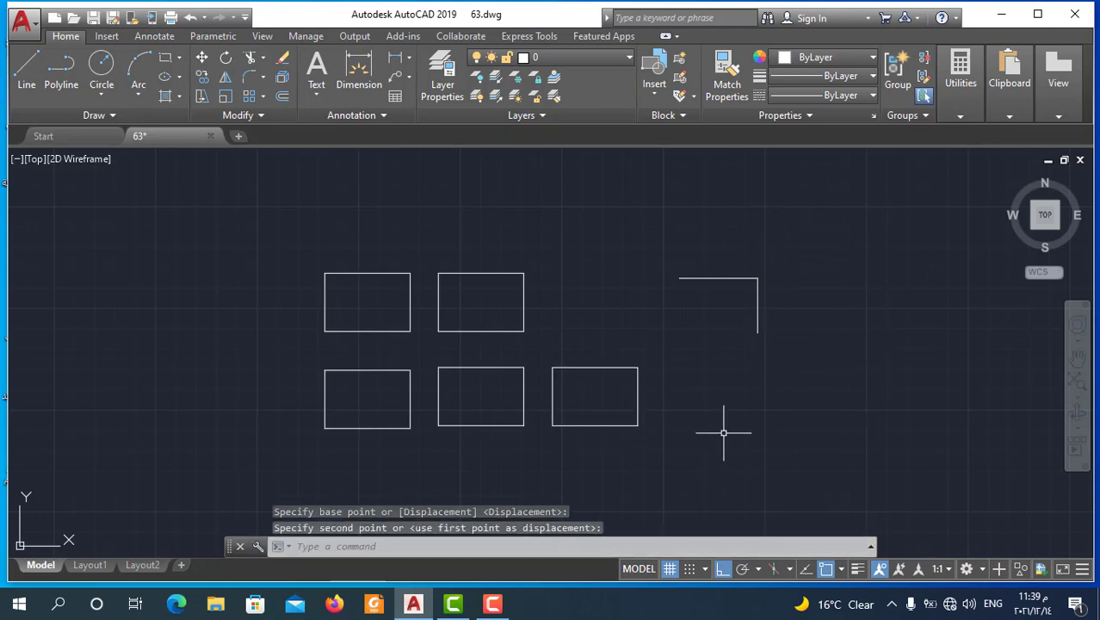
click(609, 404)
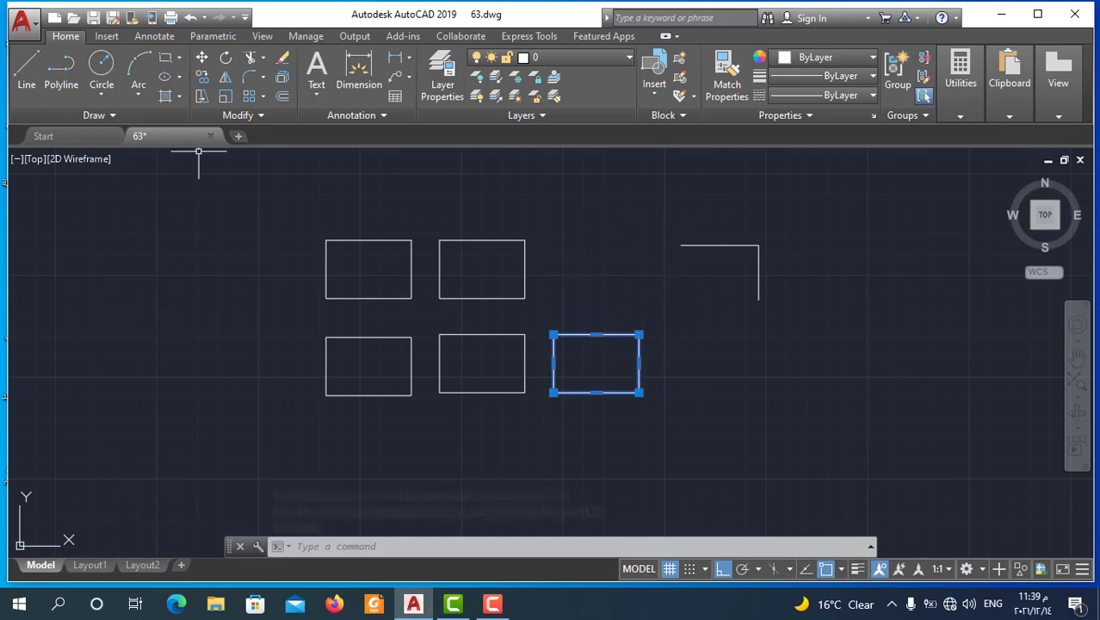
- Undo the move and join, then select the third rectangle's edges to confirm four separate lines
key(ctrl+z)
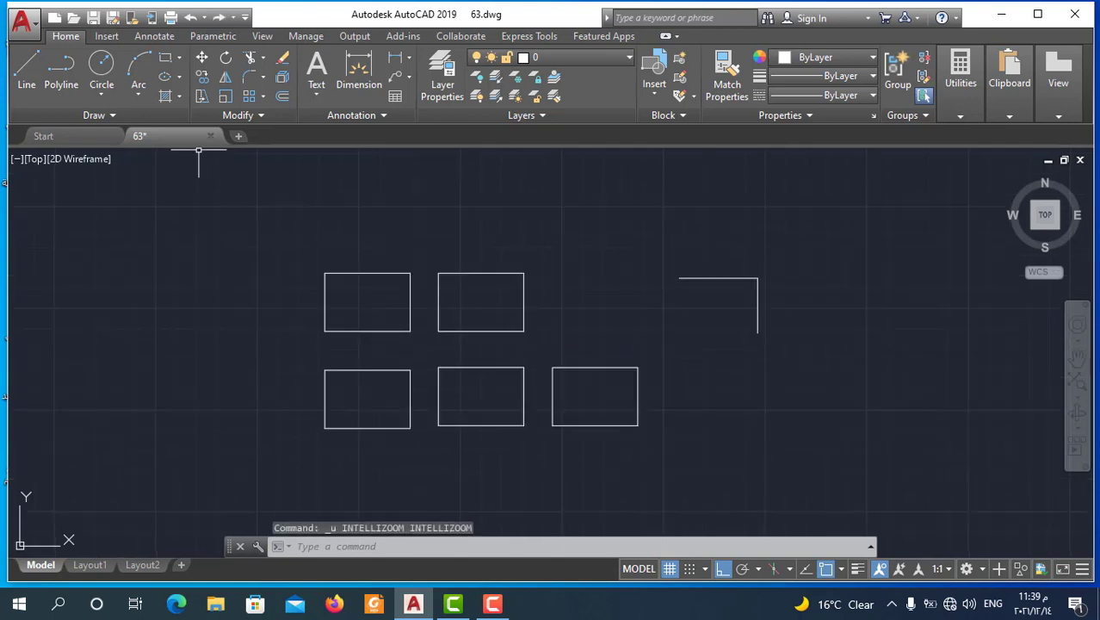
key(ctrl+z)
key(ctrl+z)
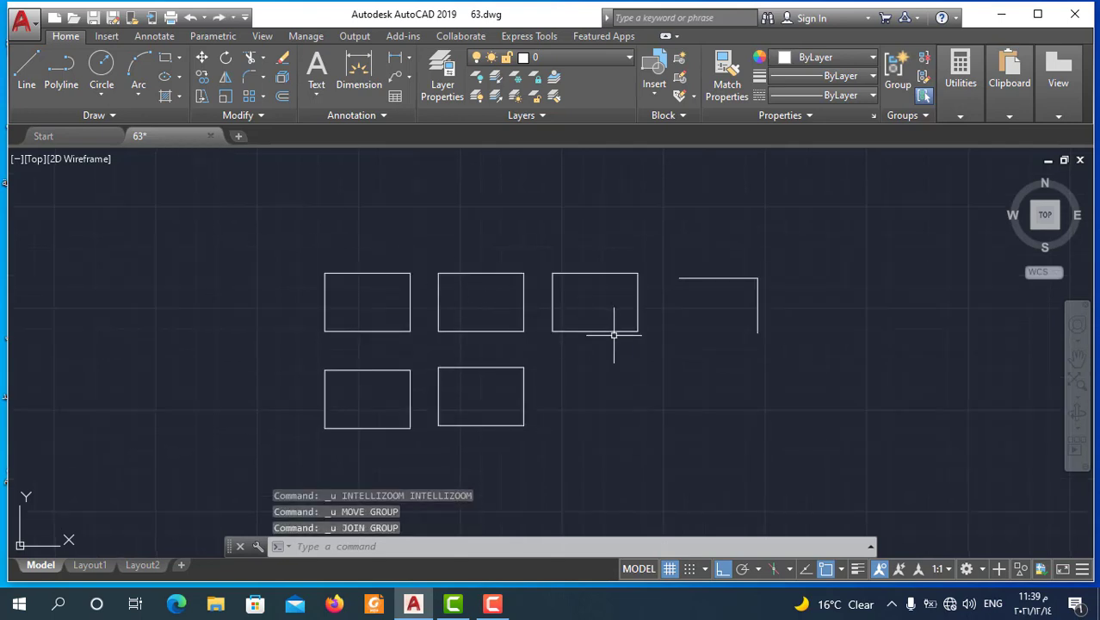
click(612, 332)
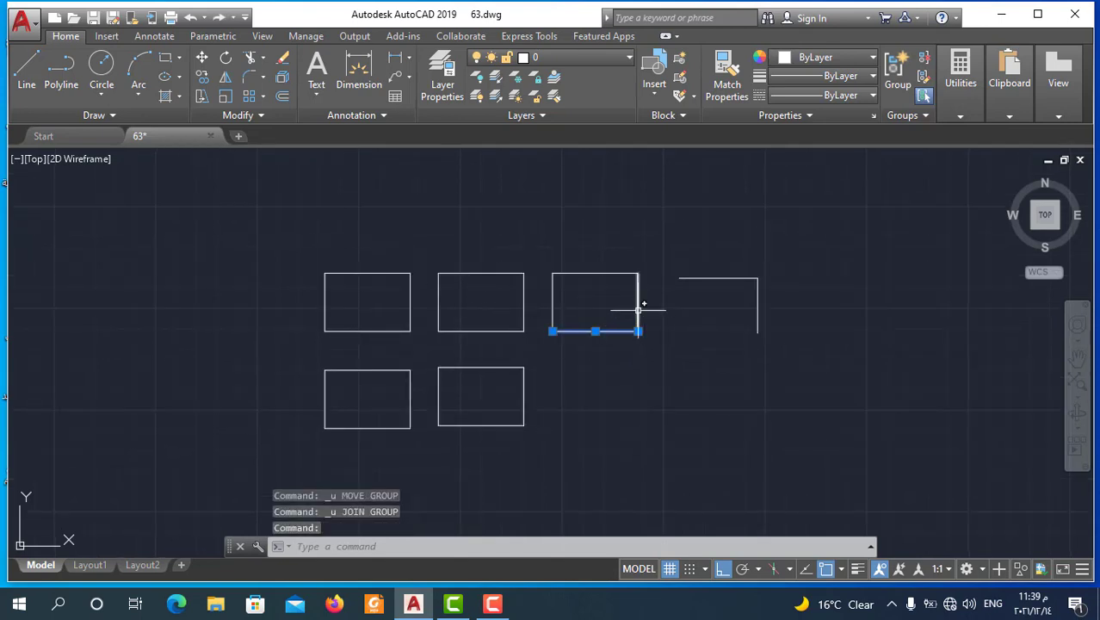
click(642, 303)
click(639, 294)
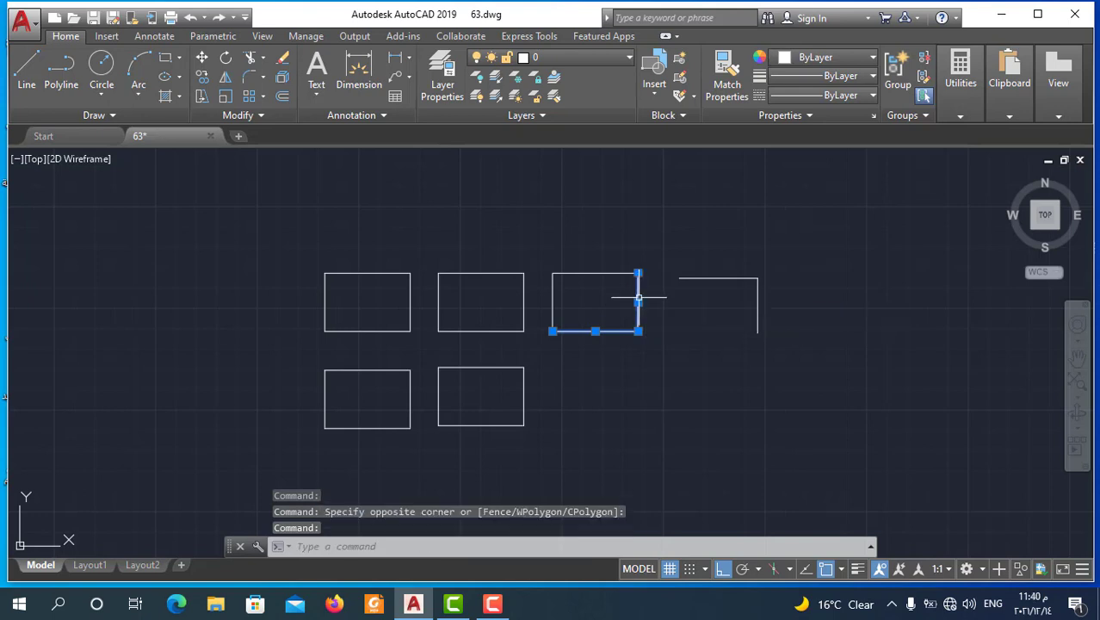
click(594, 274)
click(560, 295)
click(562, 307)
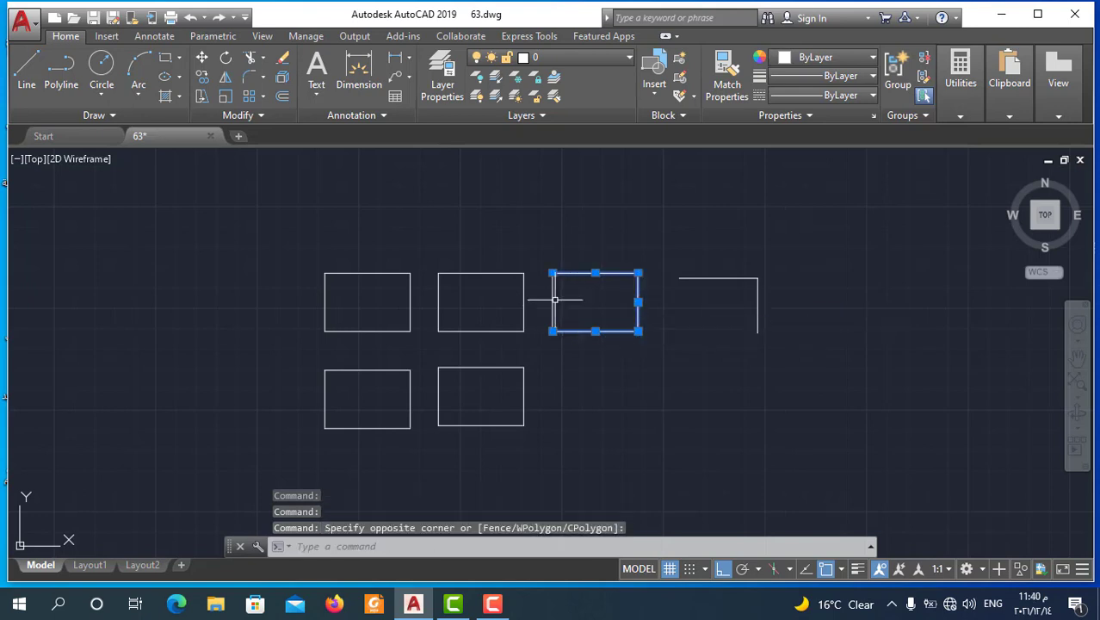
click(554, 302)
key(Escape)
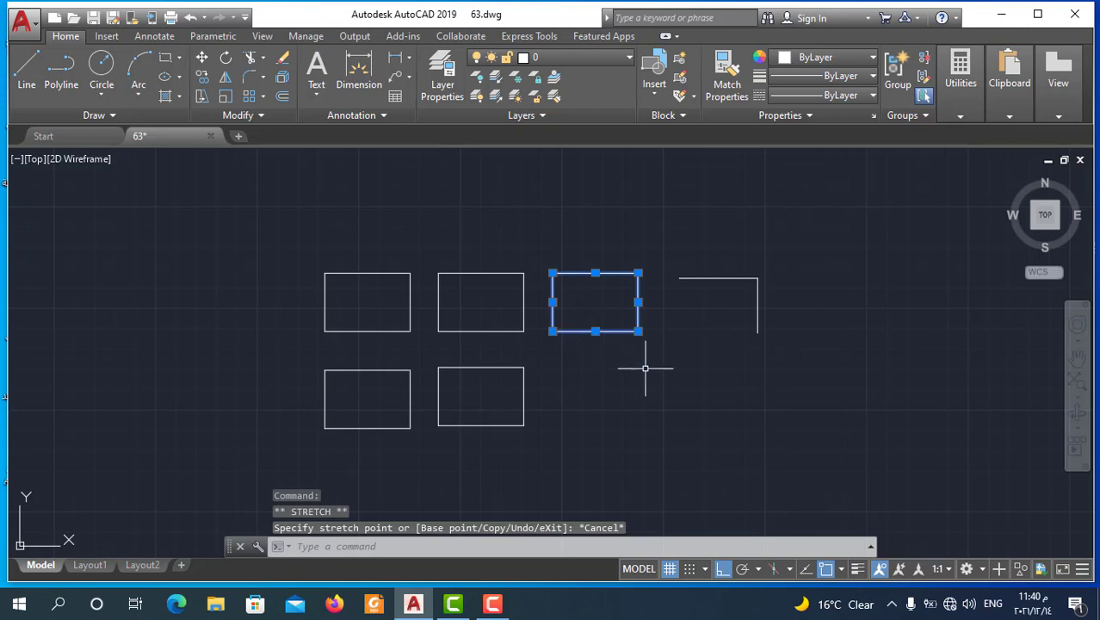
key(Escape)
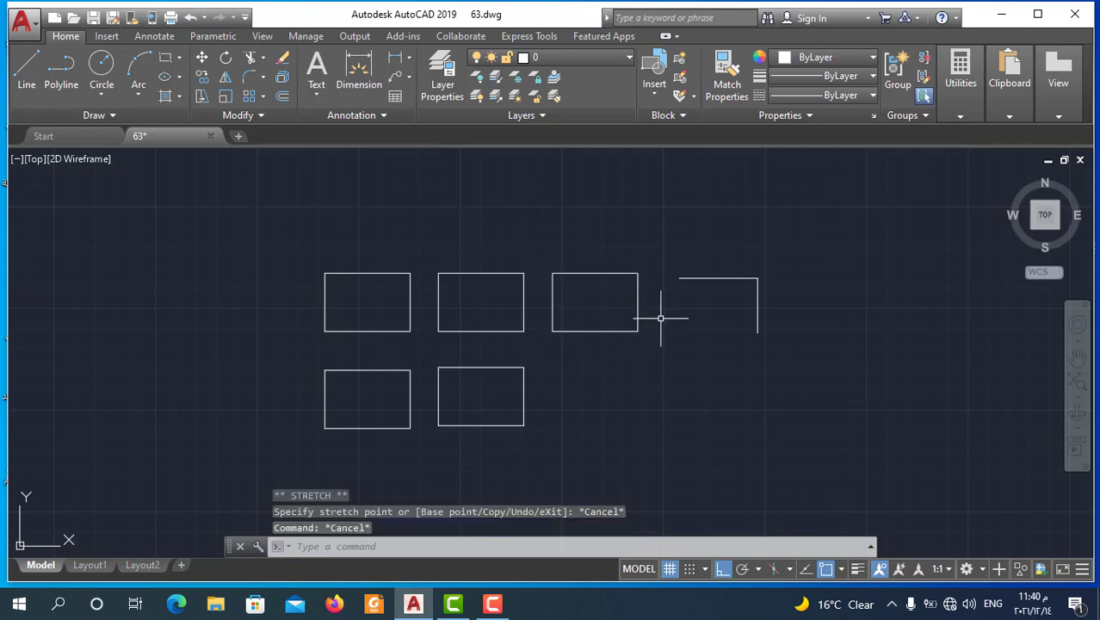
- Join the third rectangle's four lines into one polyline with a crossing window
click(255, 116)
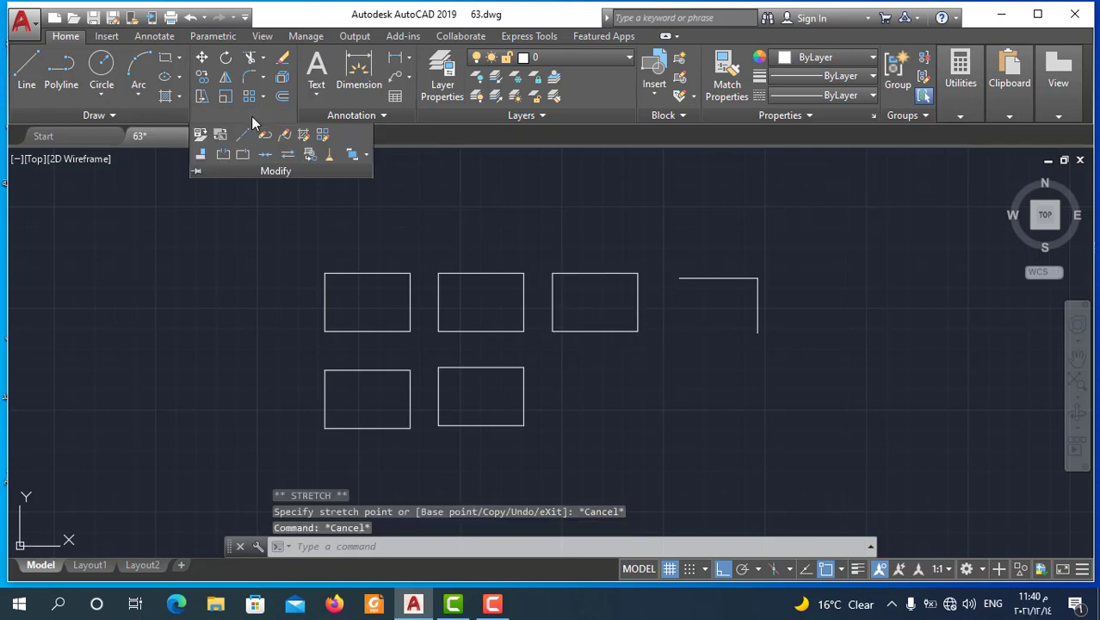
click(264, 154)
click(660, 262)
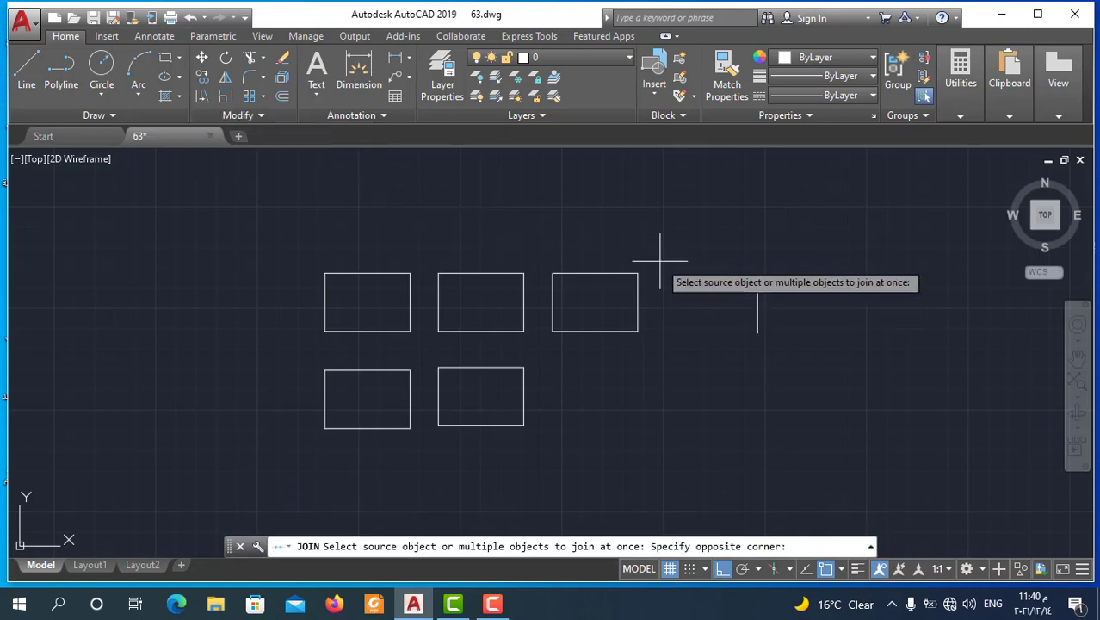
click(535, 356)
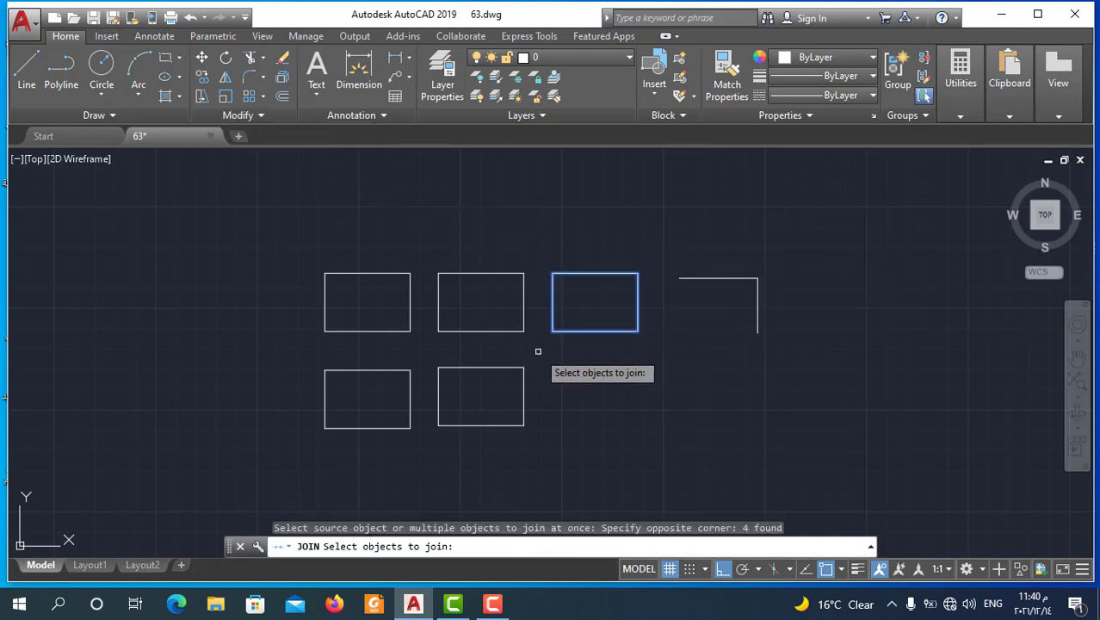
key(Return)
- Move the joined rectangle to the right end of the lower row
click(616, 329)
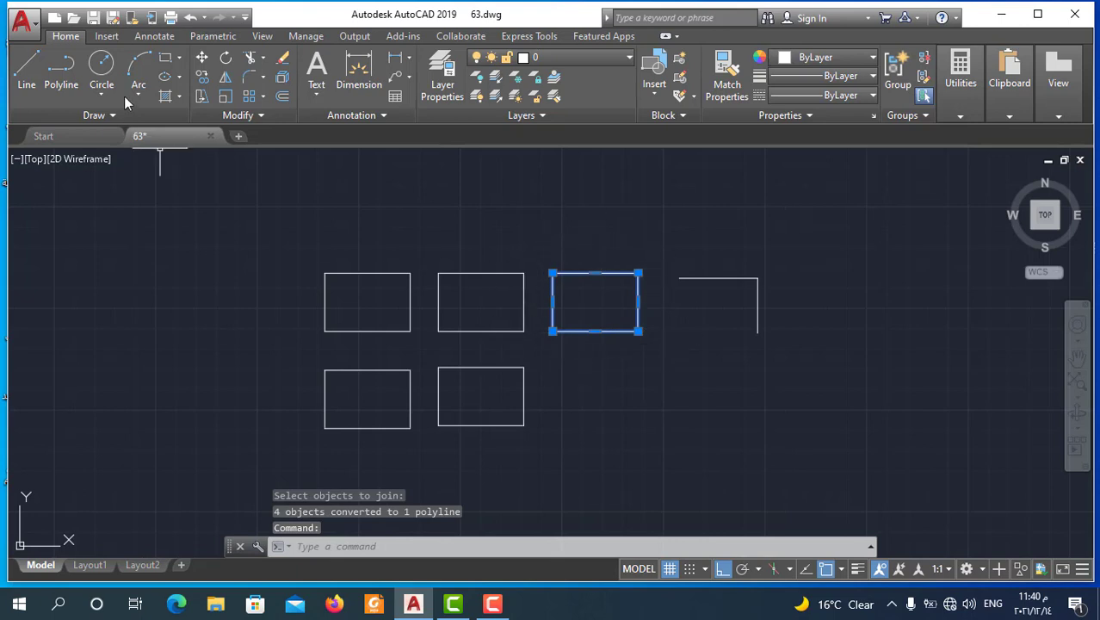
click(202, 57)
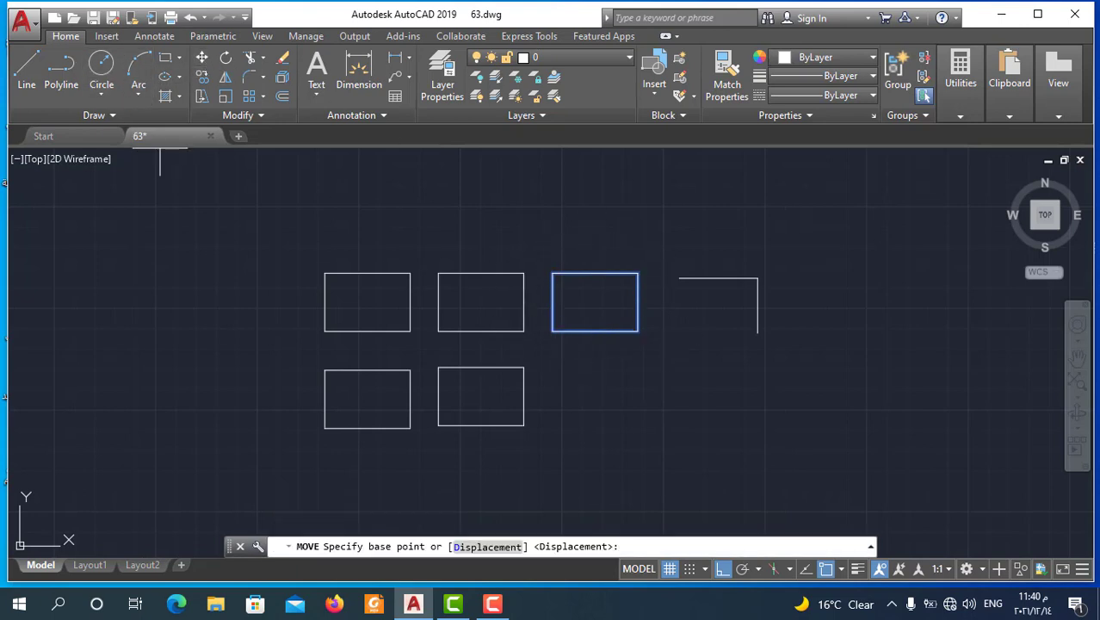
click(662, 317)
click(638, 438)
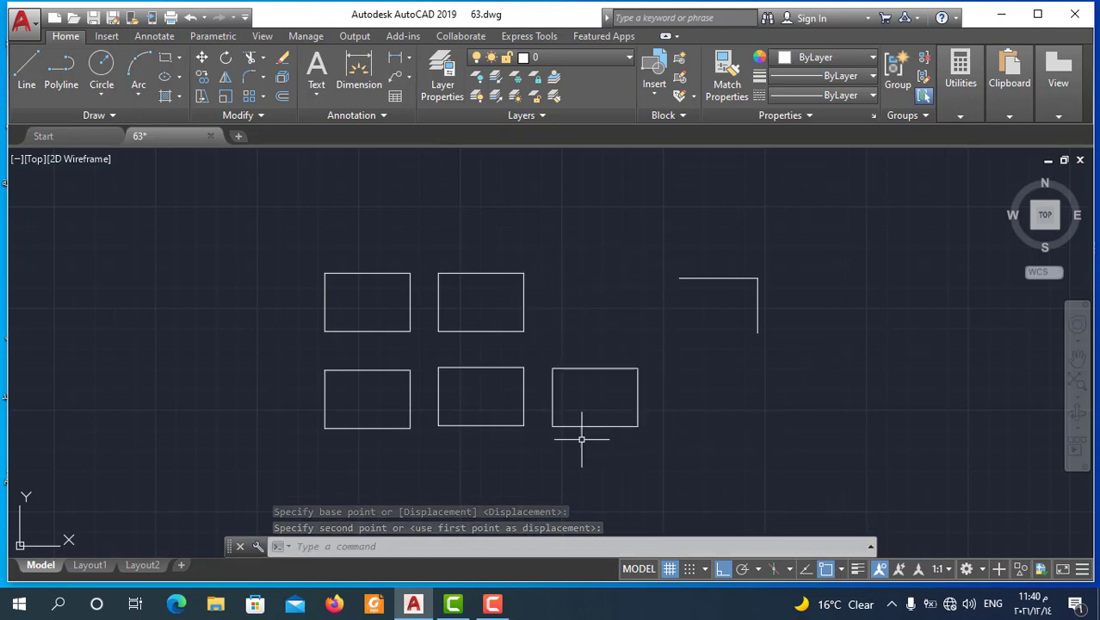
scroll(579, 236, down, 2)
scroll(631, 312, up, 2)
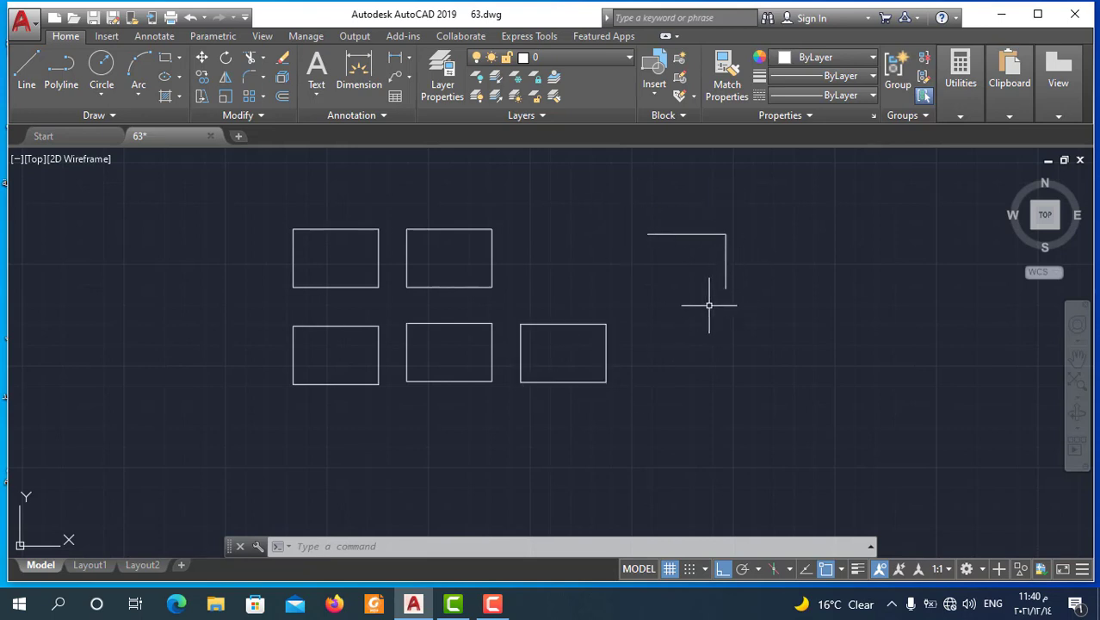
- Join the L corner's two lines using a crossing selection
click(260, 115)
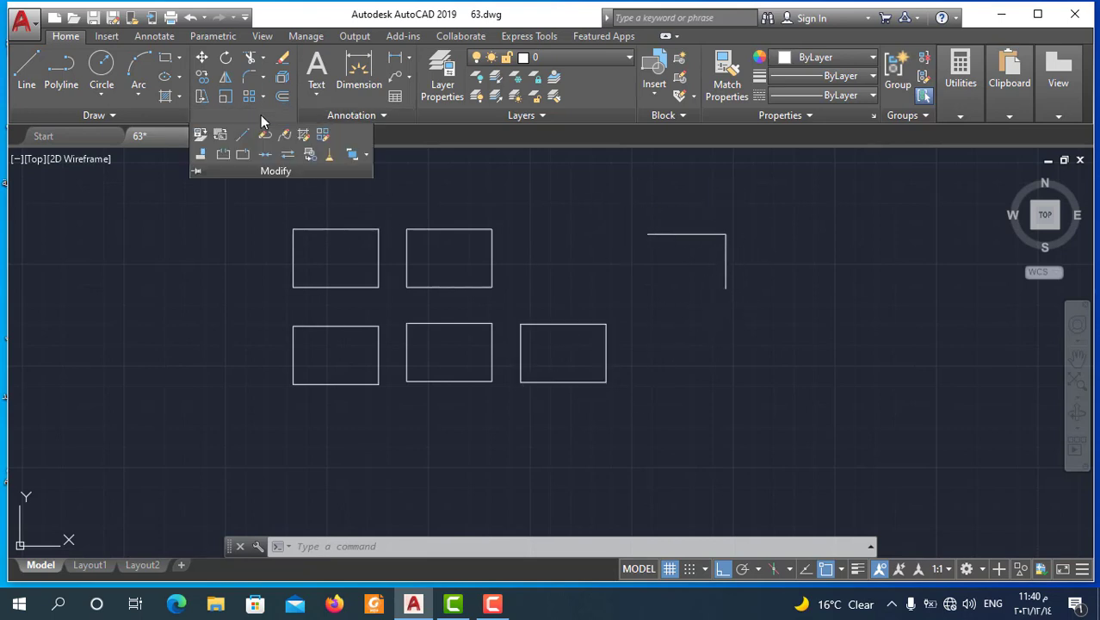
click(267, 155)
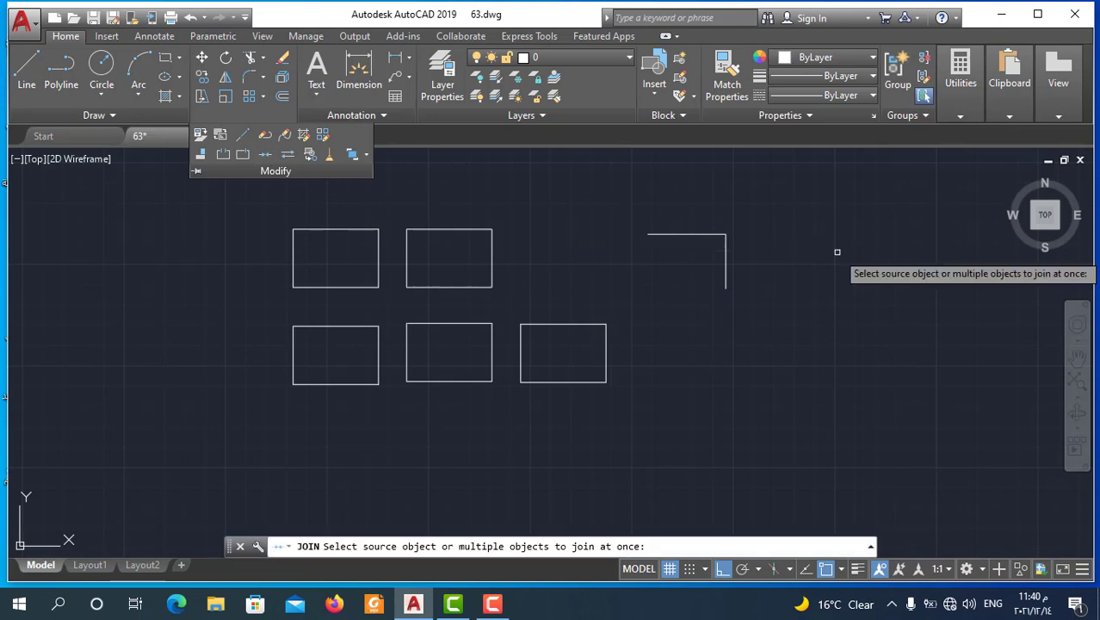
click(786, 209)
click(665, 281)
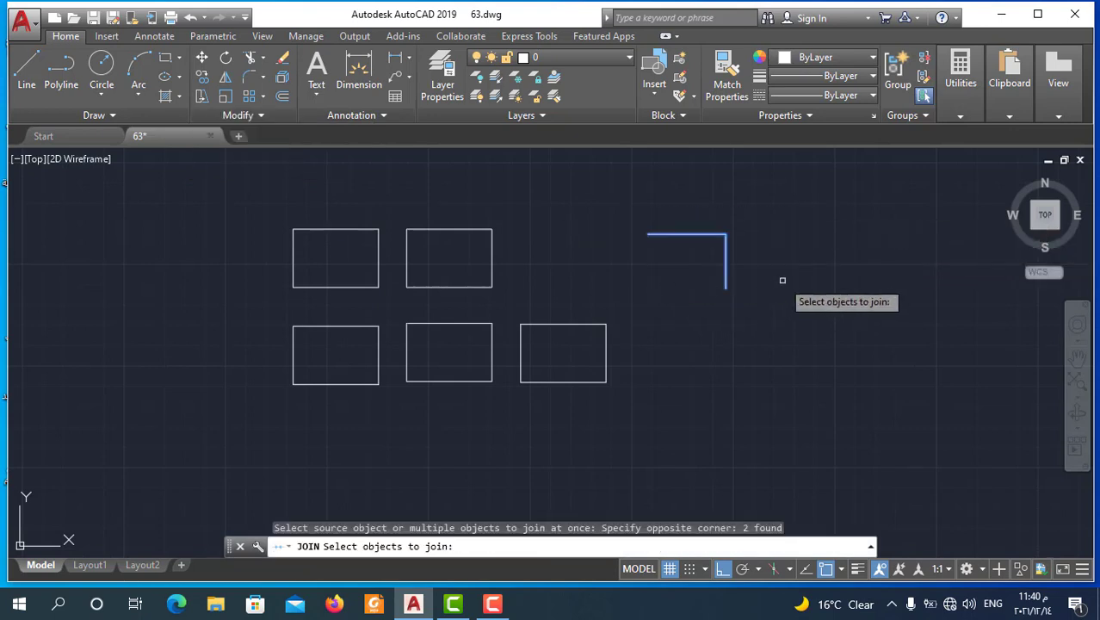
key(Return)
- Select the L corner to confirm it is a single polyline, then deselect it
click(731, 229)
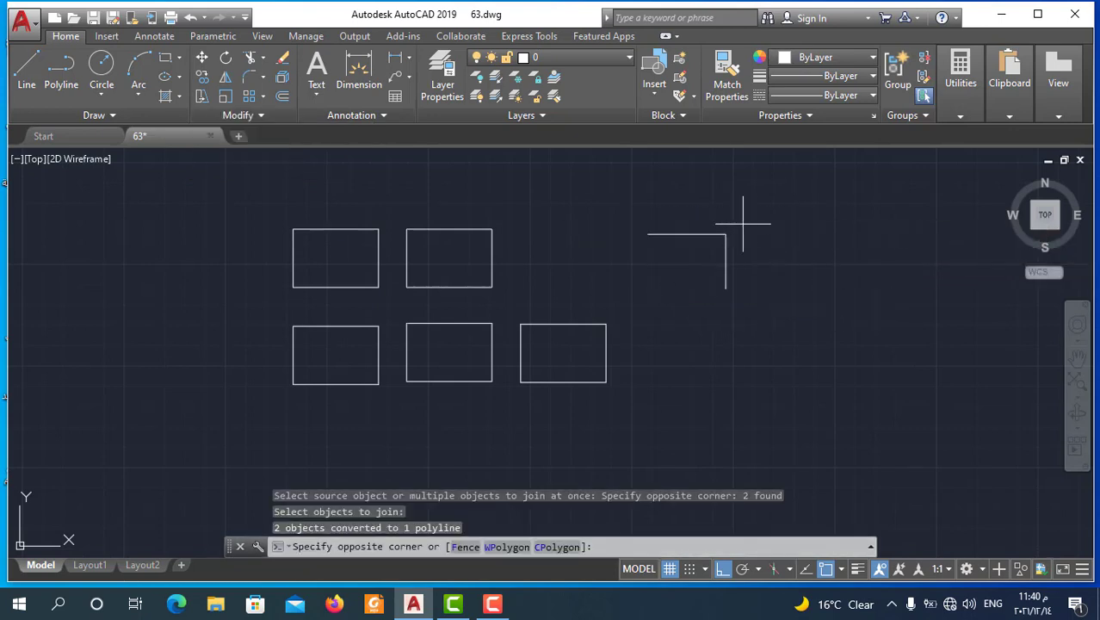
click(732, 277)
click(733, 279)
click(726, 288)
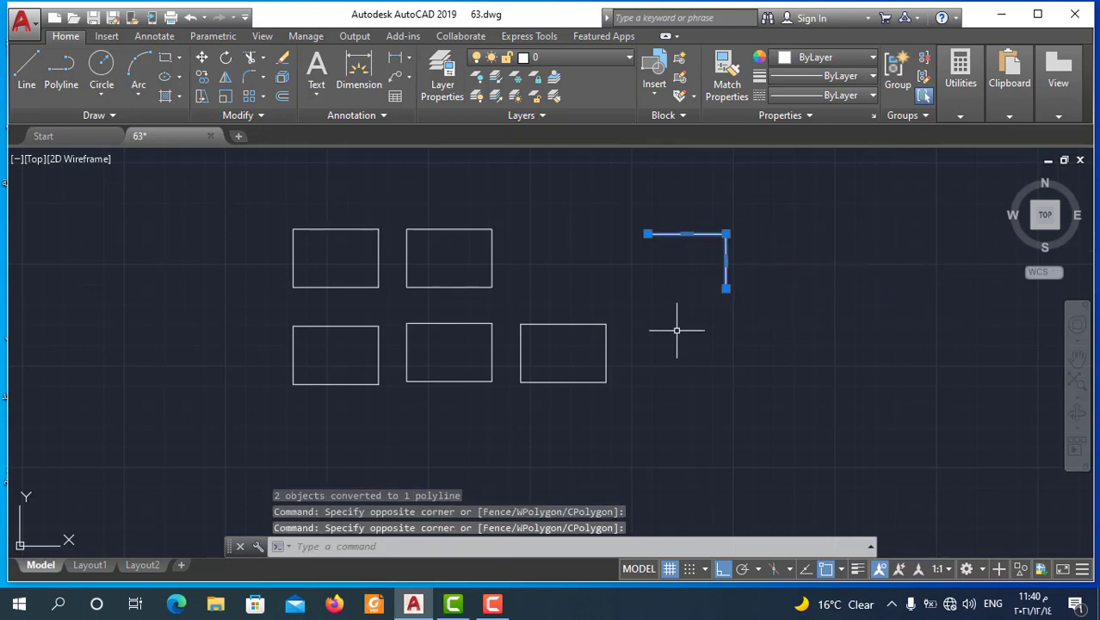
key(Escape)
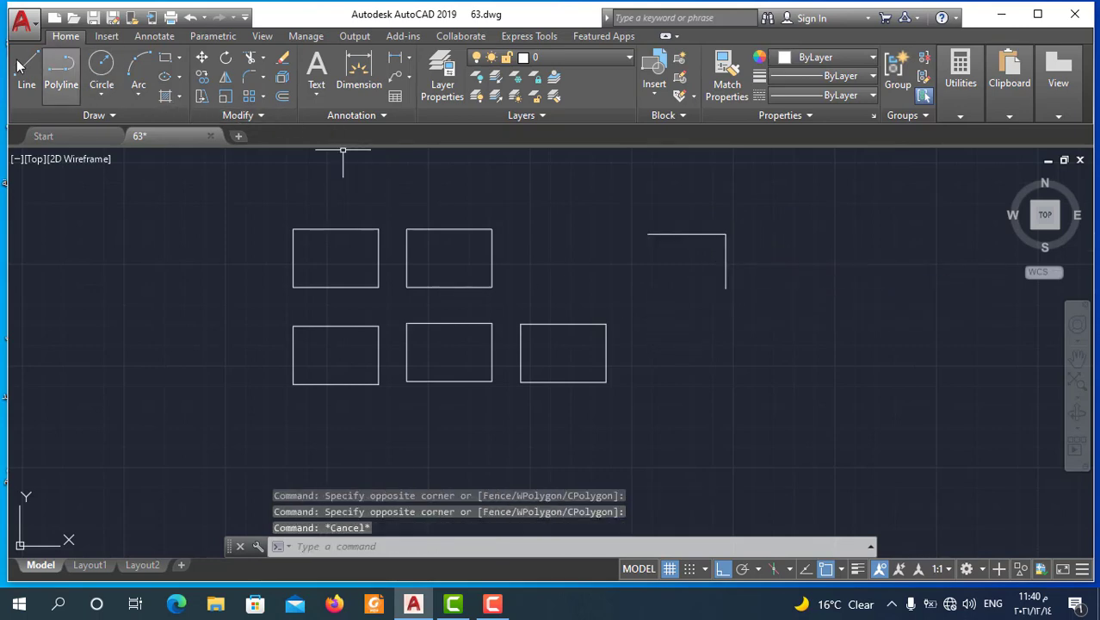
- Draw a three-sided bracket of top, right and bottom lines below the L corner
click(27, 68)
click(682, 343)
click(757, 343)
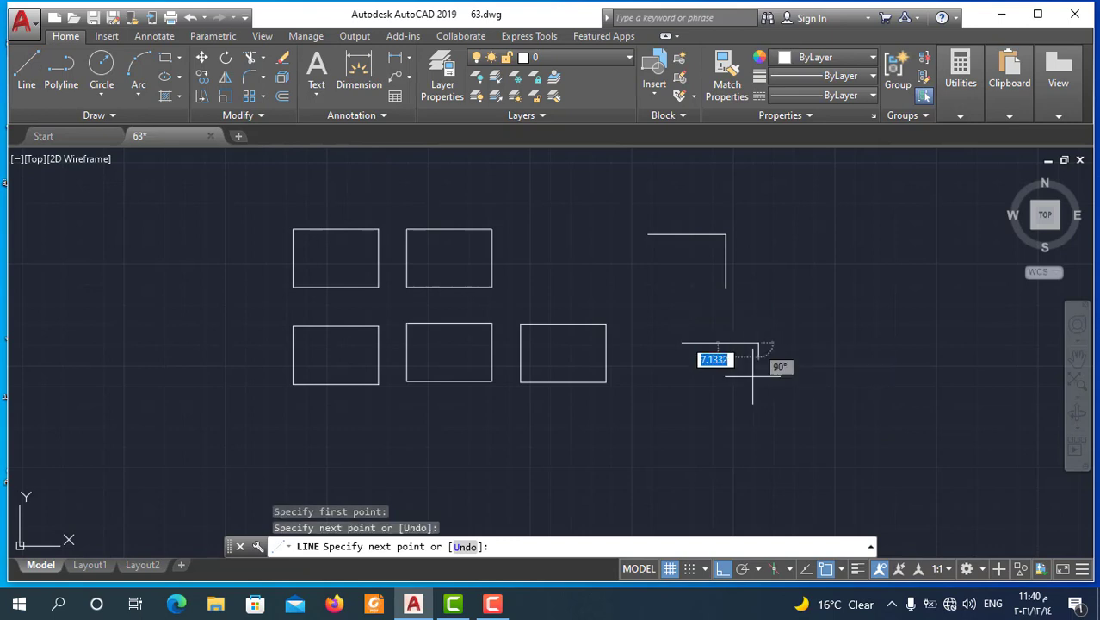
click(758, 416)
click(700, 415)
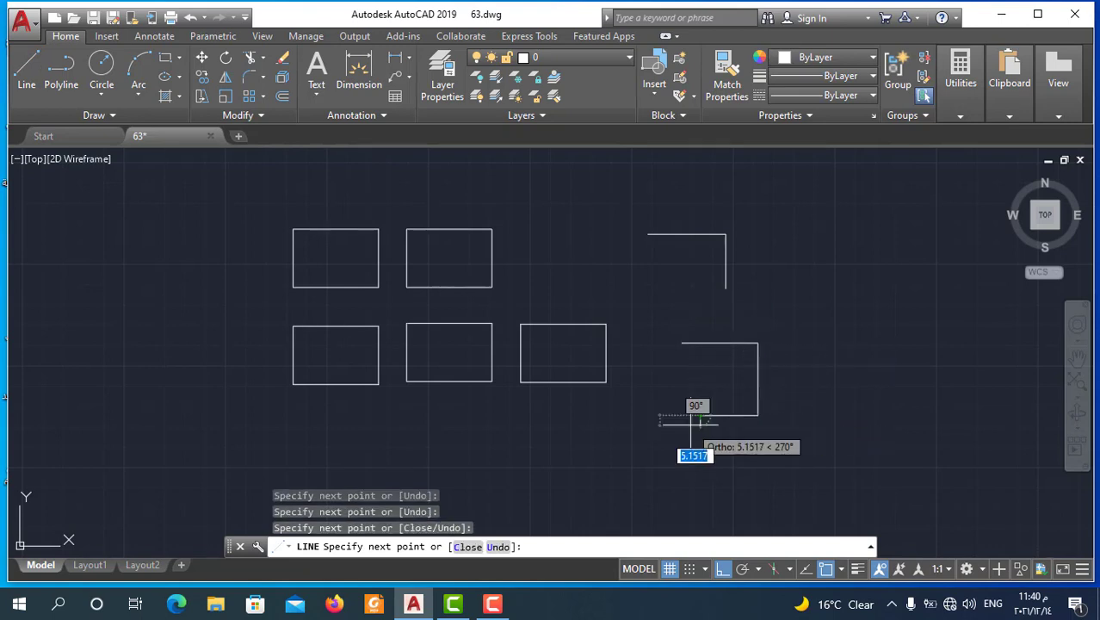
key(Escape)
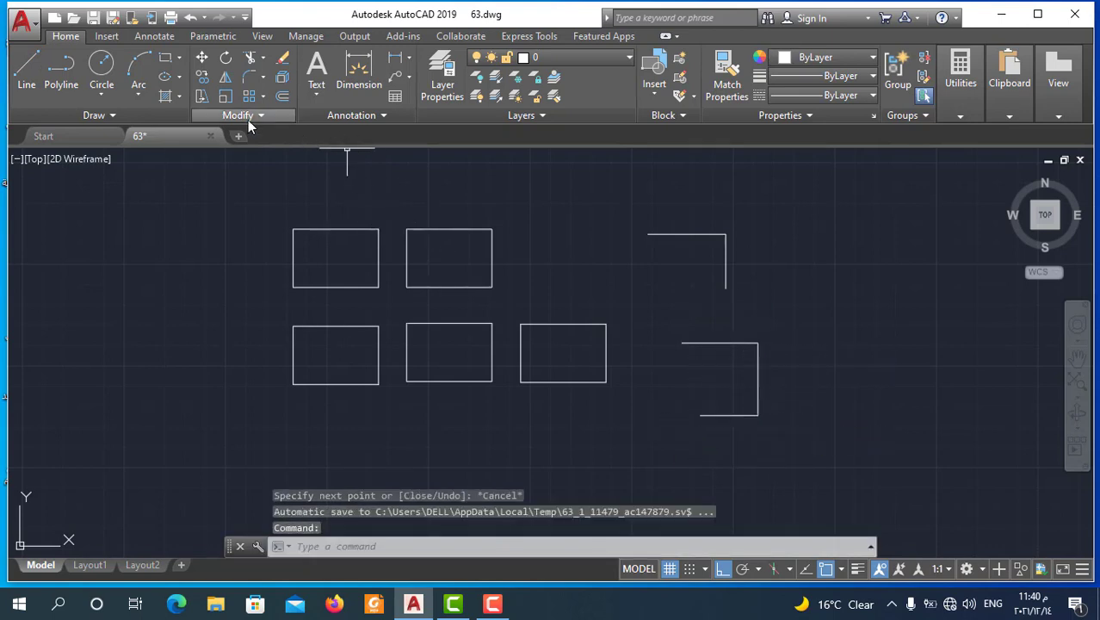
- Join the bracket's three lines into one polyline
click(258, 115)
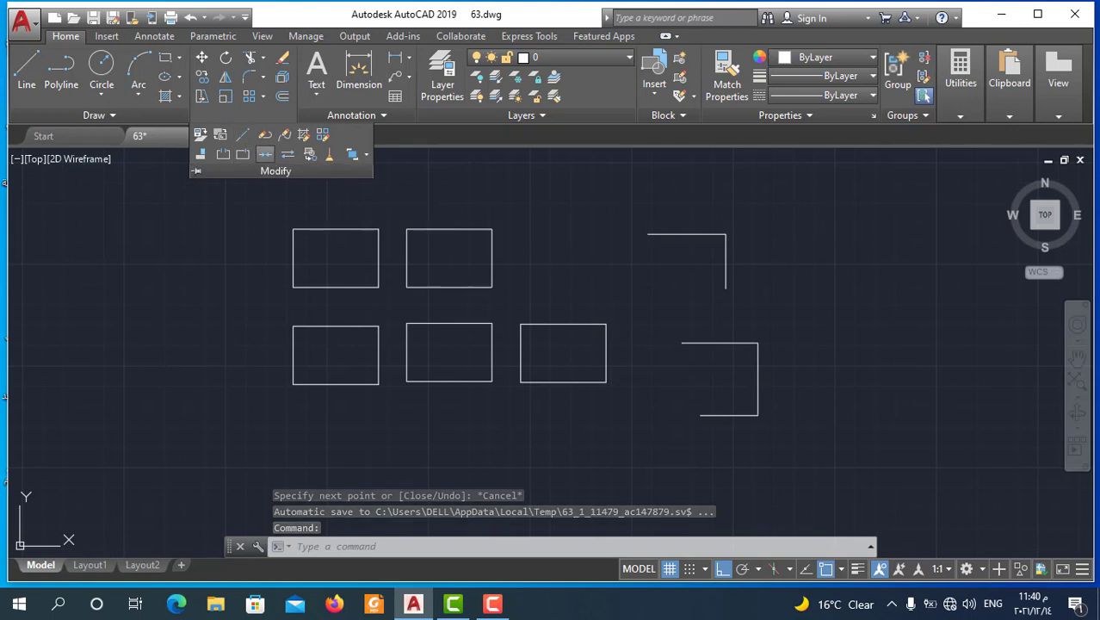
click(269, 157)
click(787, 331)
click(637, 464)
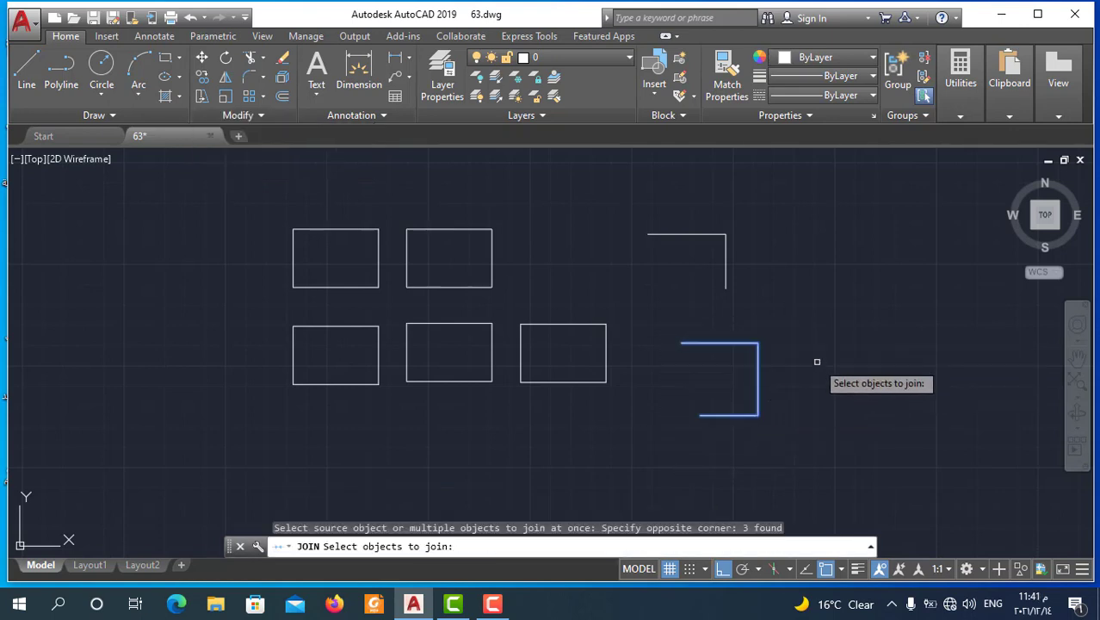
key(Return)
- Move the bracket polyline up closer to the L corner
click(759, 407)
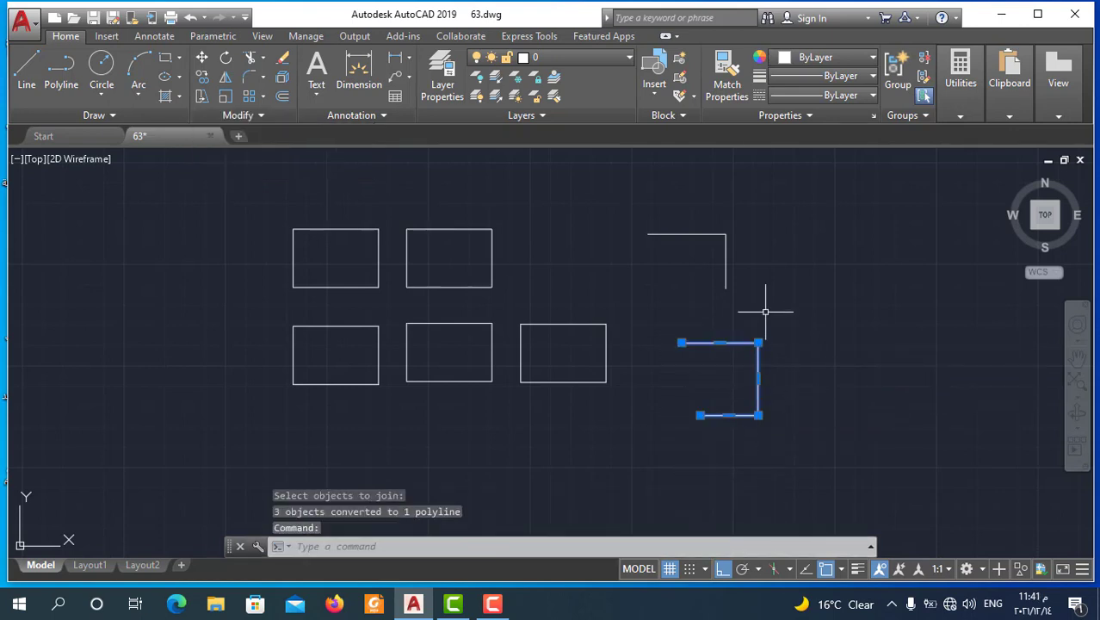
click(201, 57)
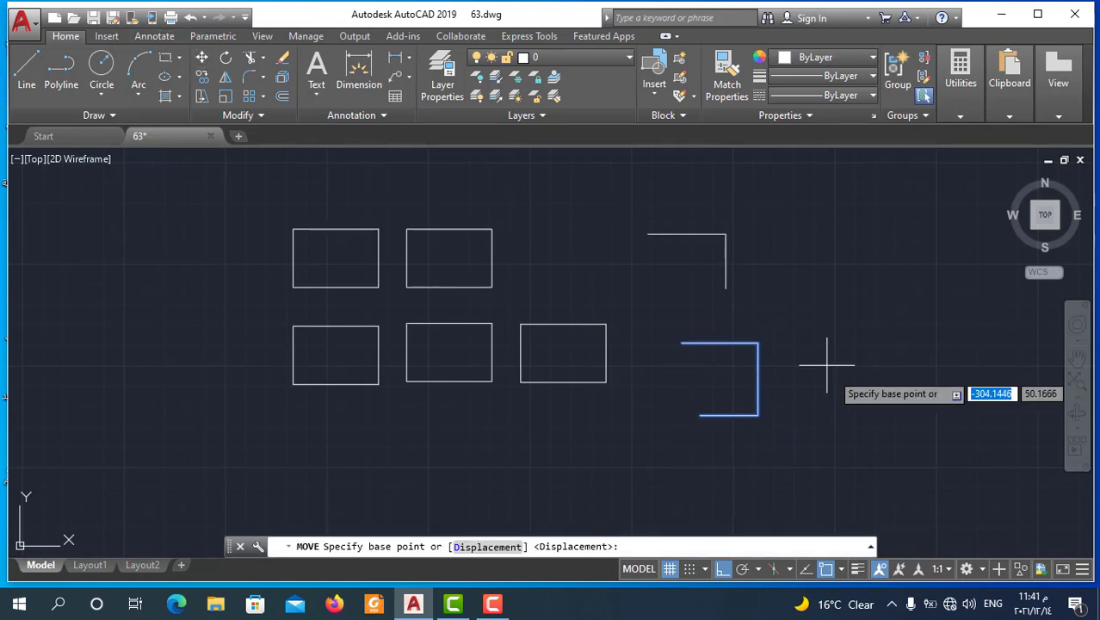
click(849, 407)
click(863, 370)
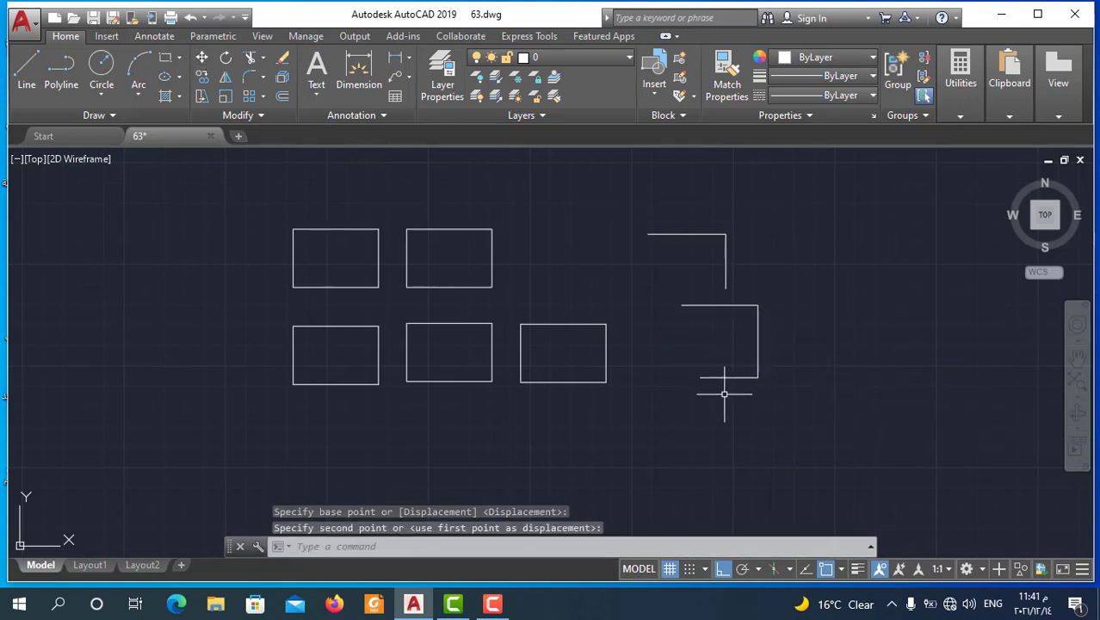
key(Escape)
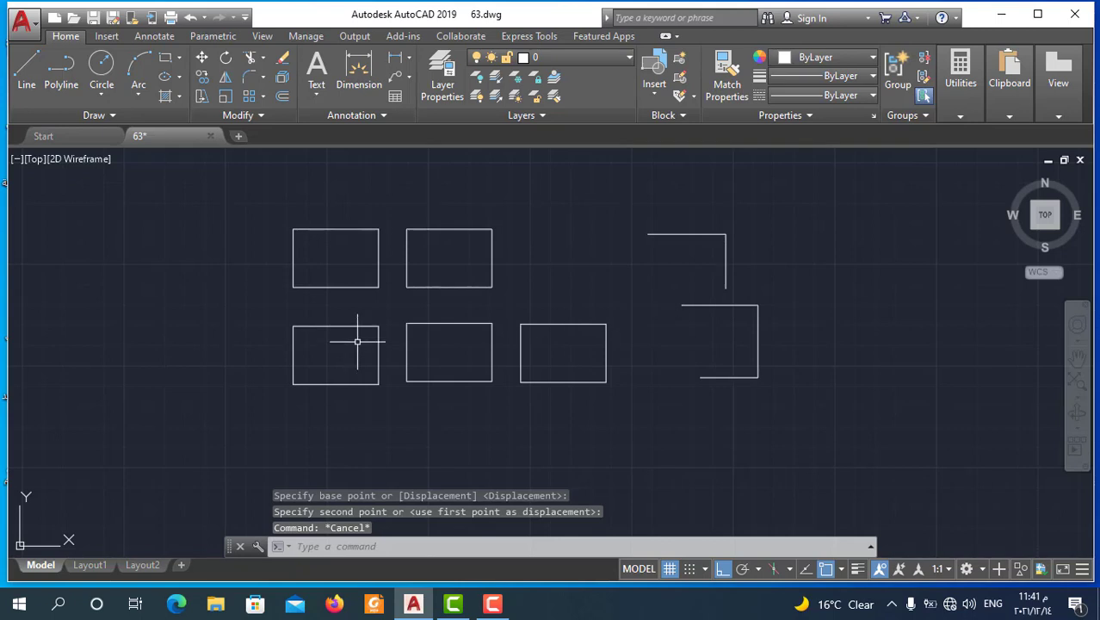
click(513, 215)
click(406, 443)
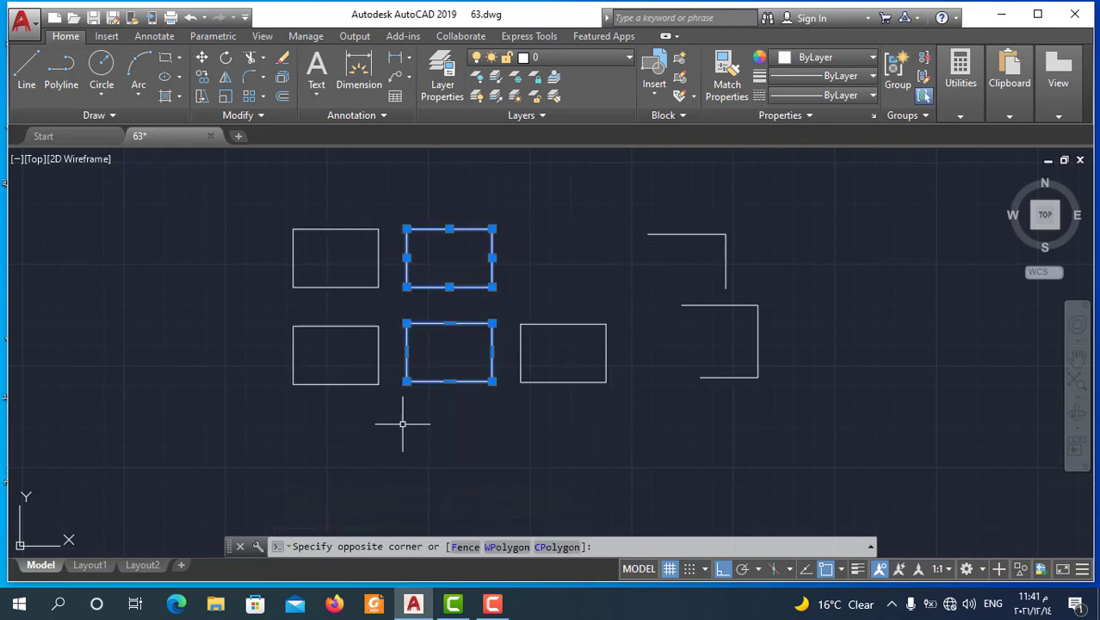
click(786, 201)
key(Escape)
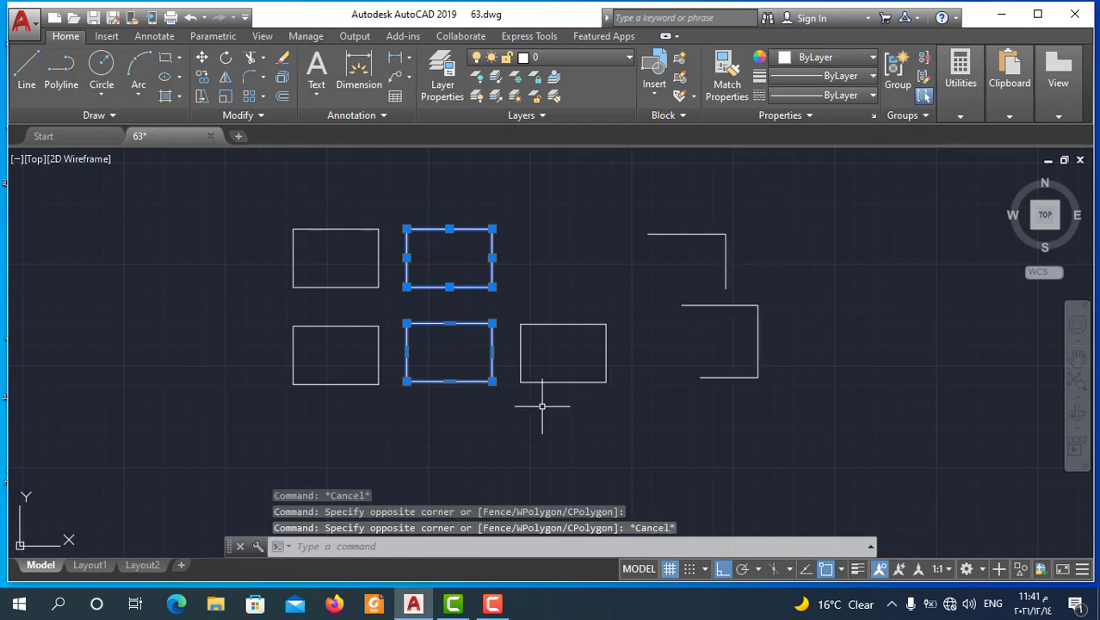
key(Escape)
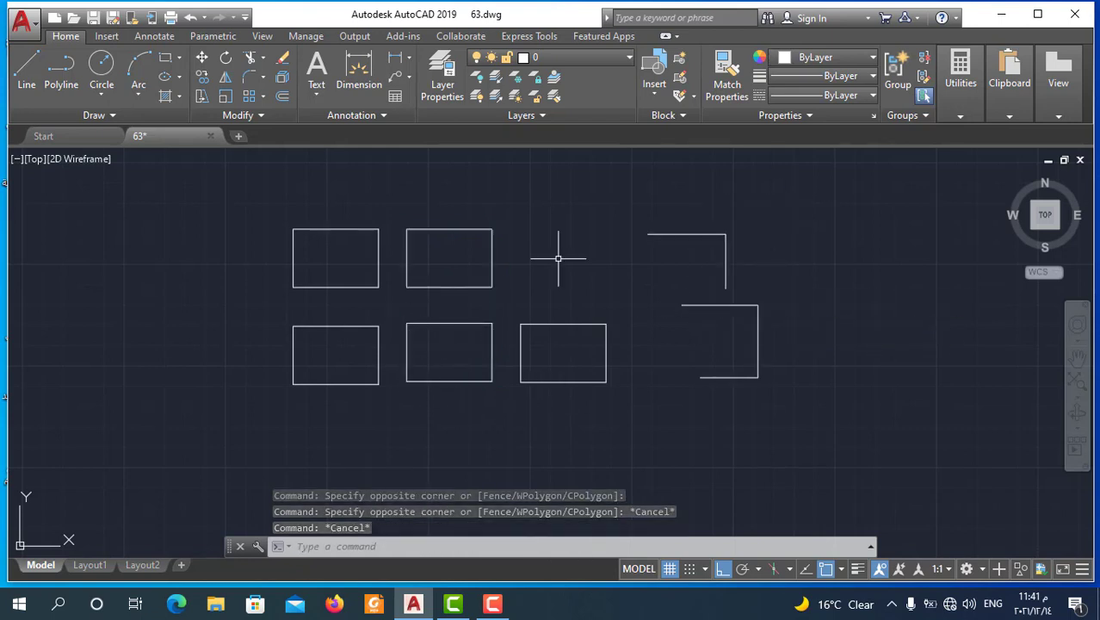
scroll(589, 258, down, 1)
scroll(688, 332, up, 1)
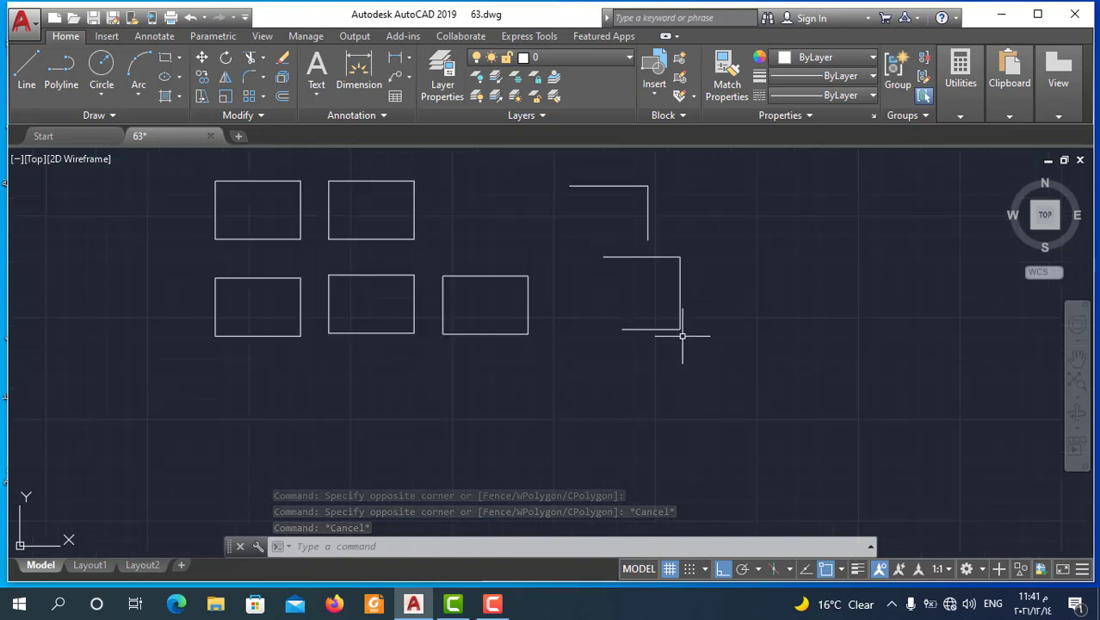
click(27, 69)
scroll(671, 310, down, 1)
scroll(491, 404, up, 1)
click(489, 366)
click(489, 390)
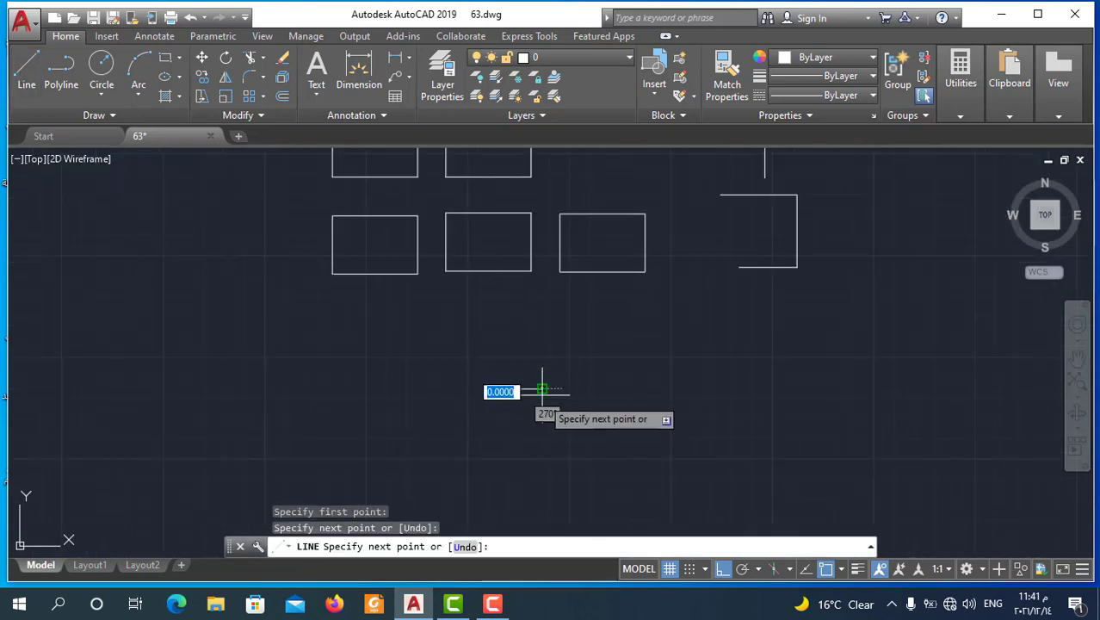
click(542, 389)
click(542, 457)
key(Escape)
scroll(515, 450, up, 1)
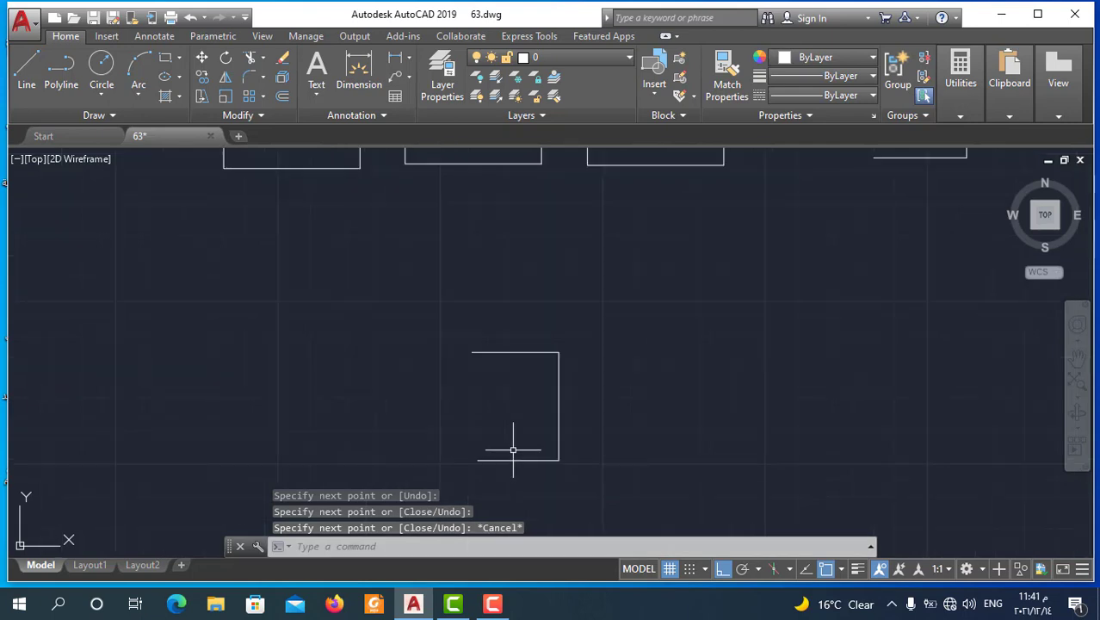
click(591, 336)
click(463, 460)
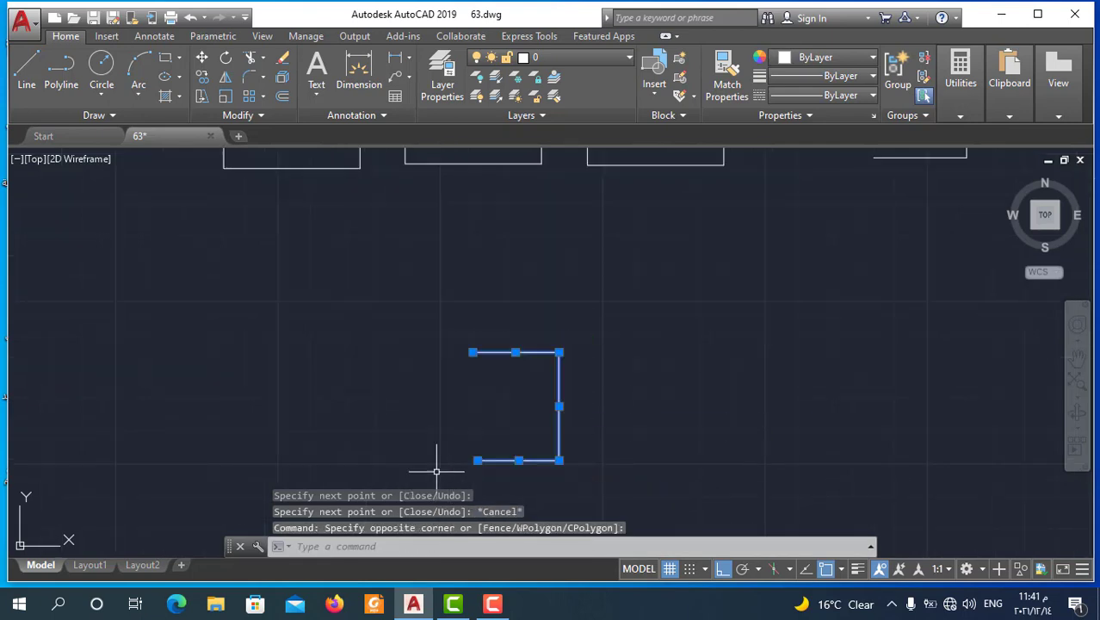
scroll(438, 450, down, 1)
key(Delete)
scroll(500, 435, down, 1)
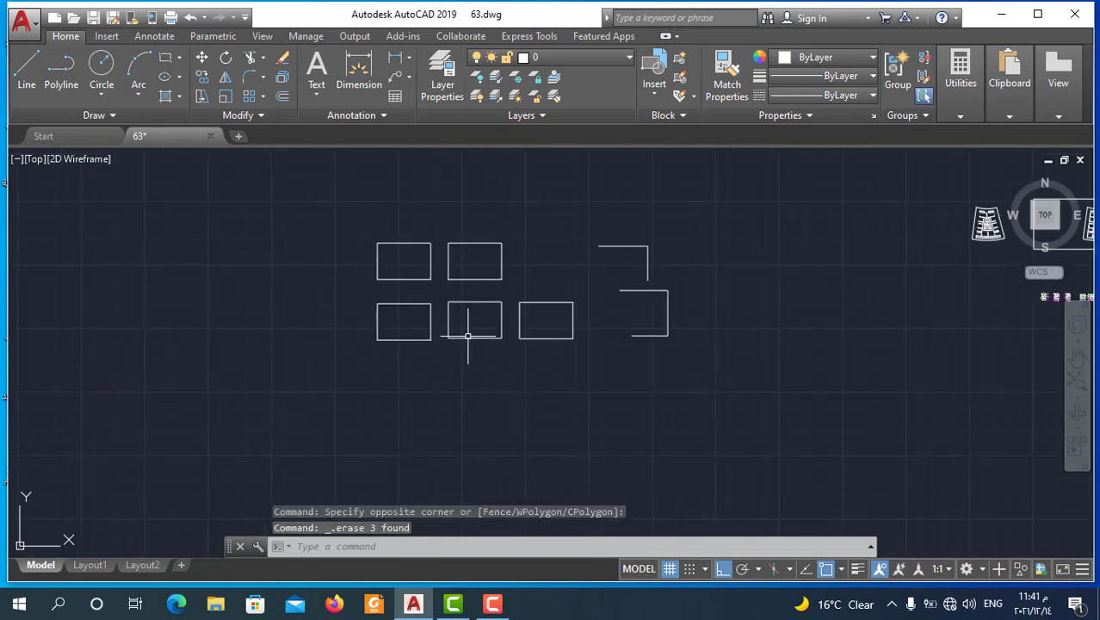
scroll(468, 336, up, 1)
click(528, 208)
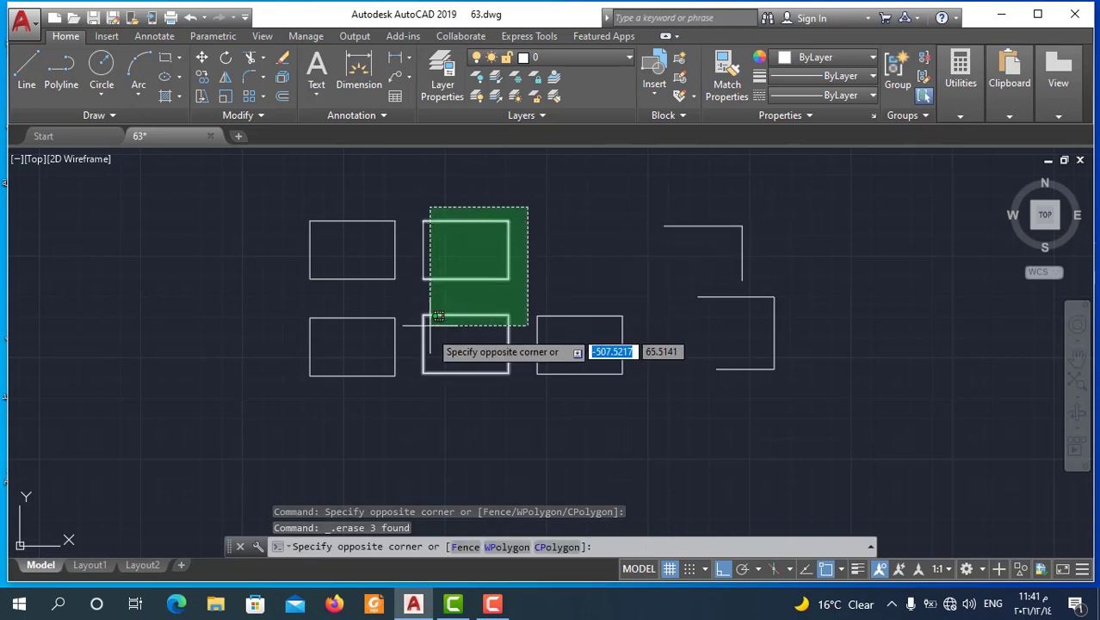
click(412, 389)
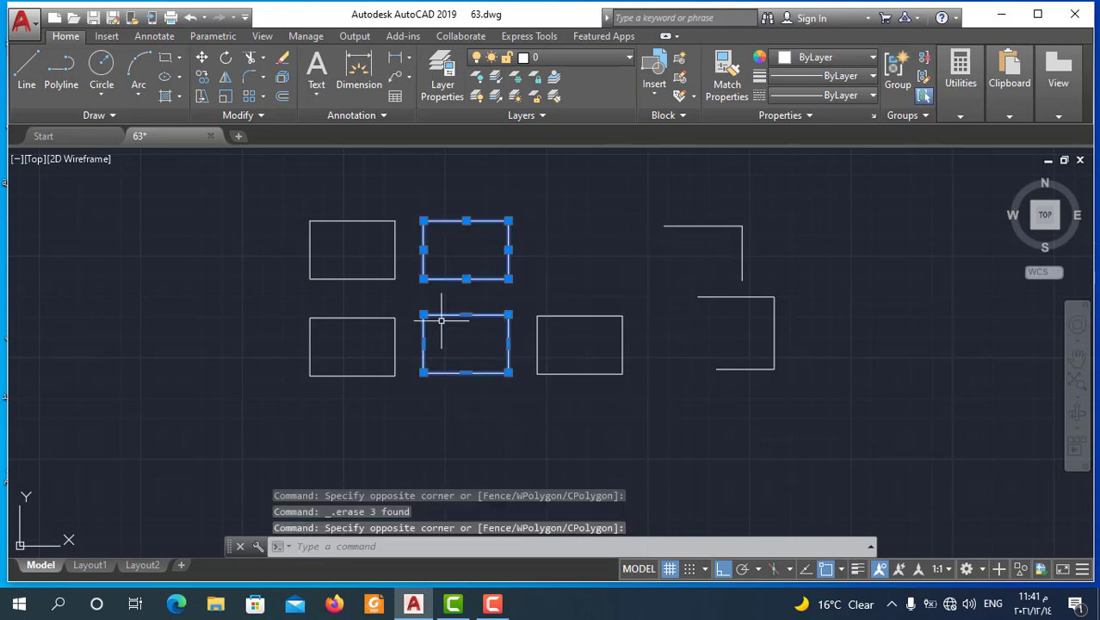
scroll(511, 260, down, 1)
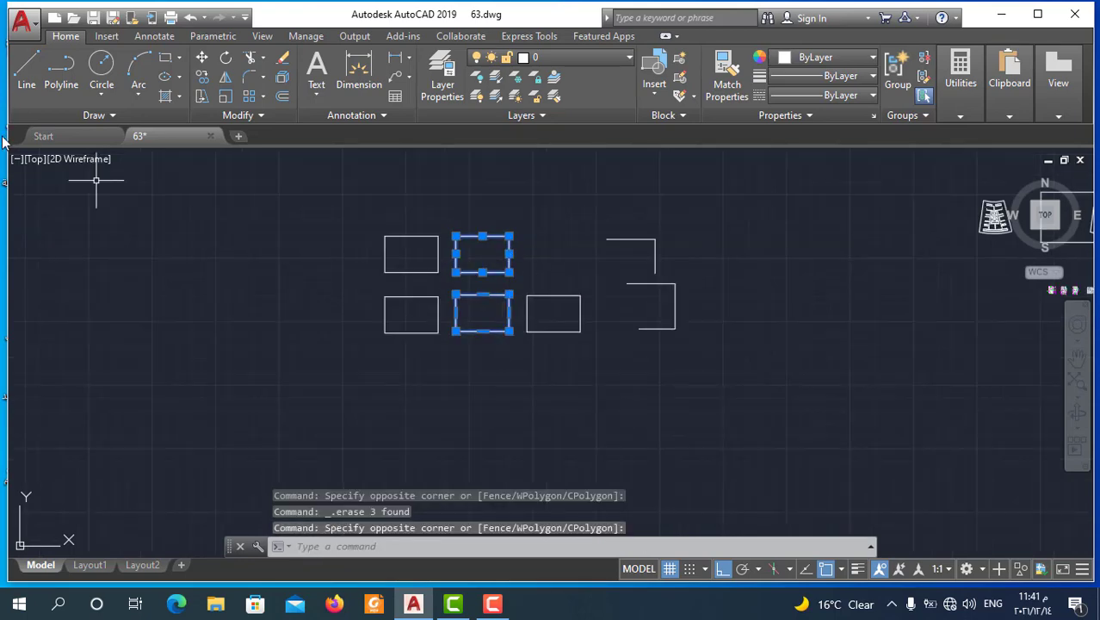
click(26, 73)
click(174, 294)
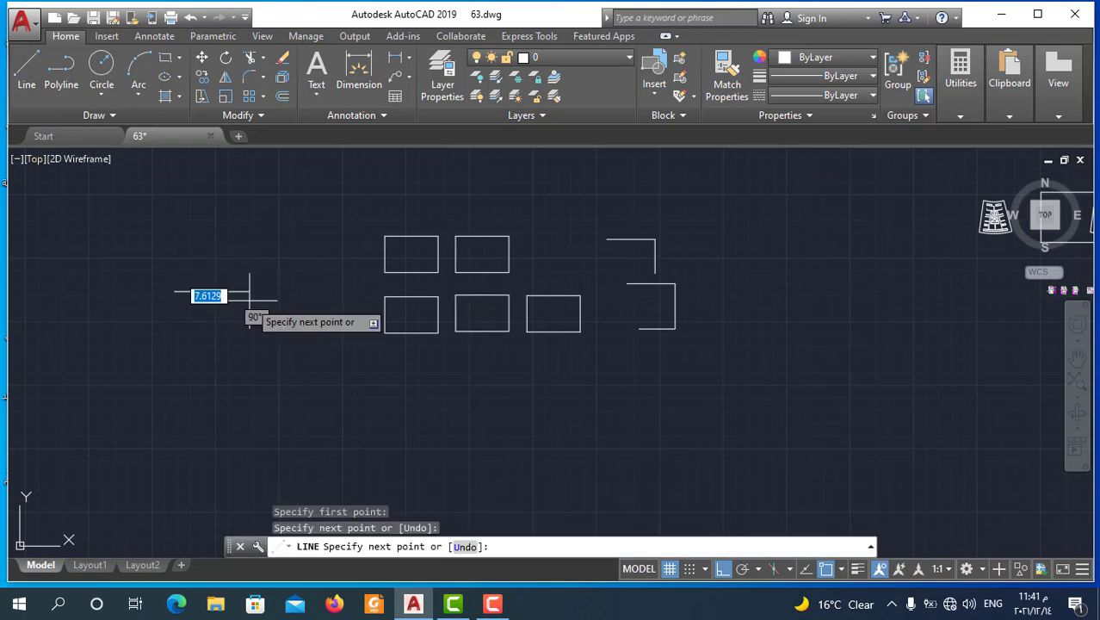
click(250, 297)
click(249, 377)
click(161, 377)
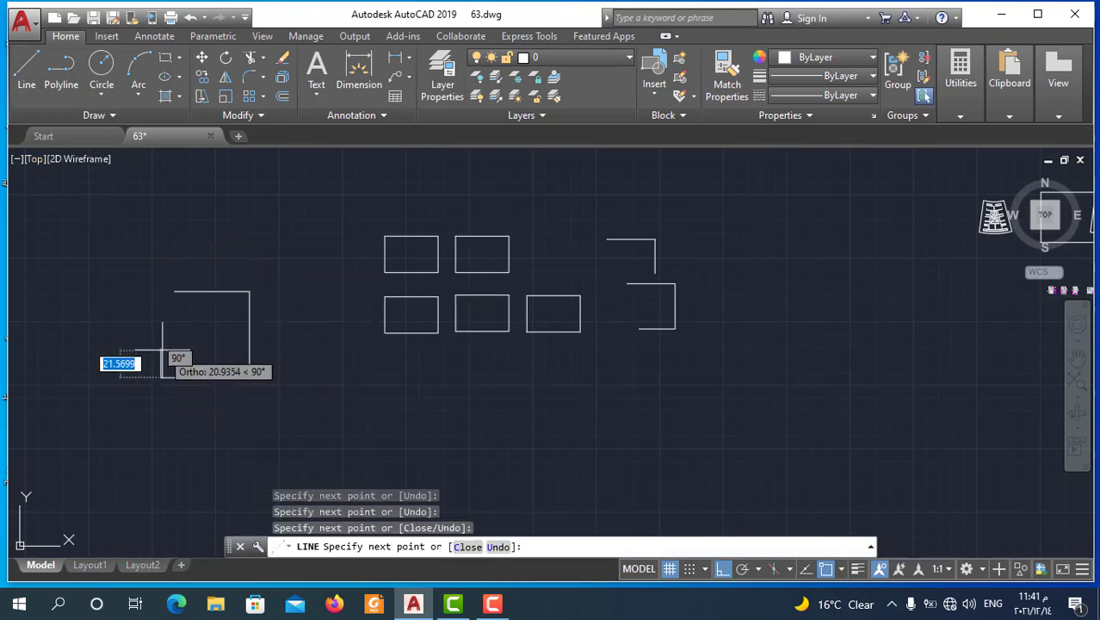
click(174, 295)
scroll(166, 305, up, 5)
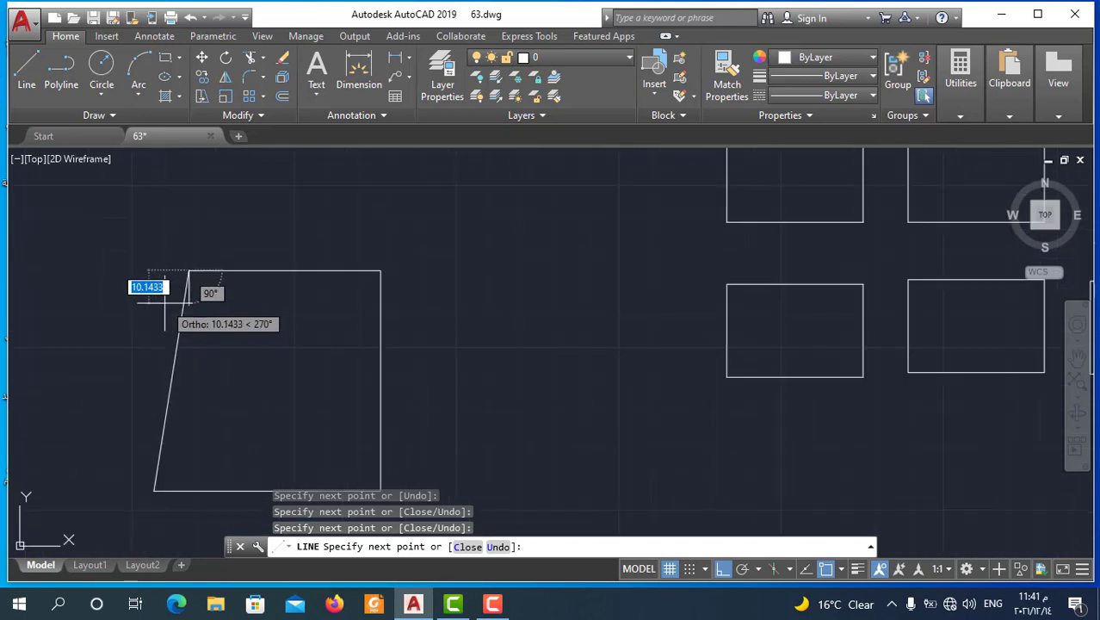
key(ctrl+z)
scroll(185, 284, up, 2)
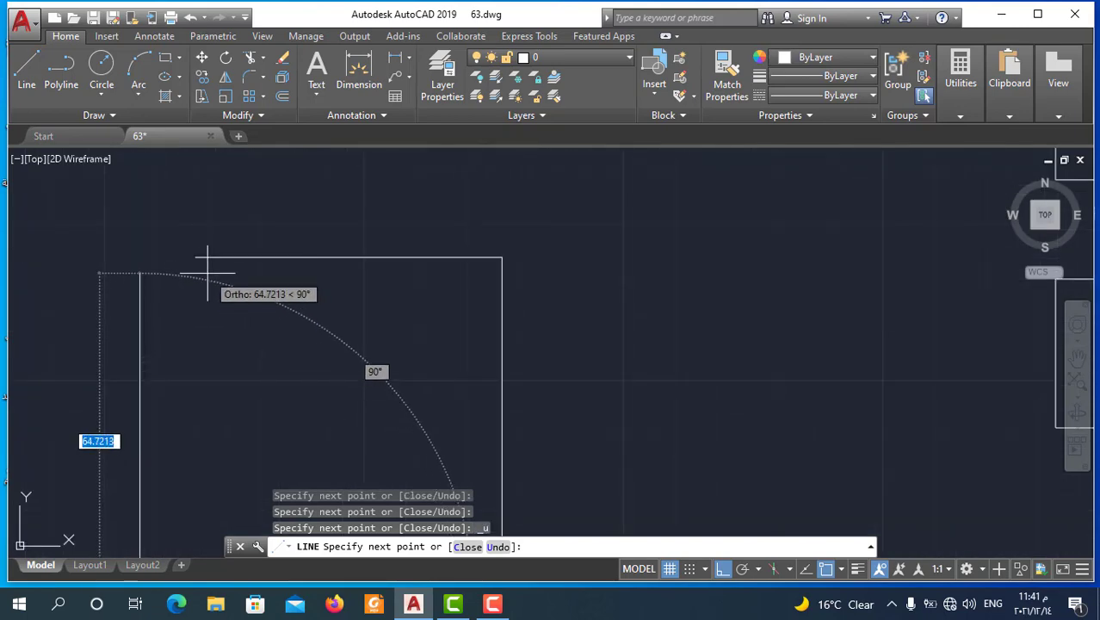
key(F8)
click(207, 256)
scroll(207, 256, down, 2)
scroll(382, 297, down, 3)
key(Escape)
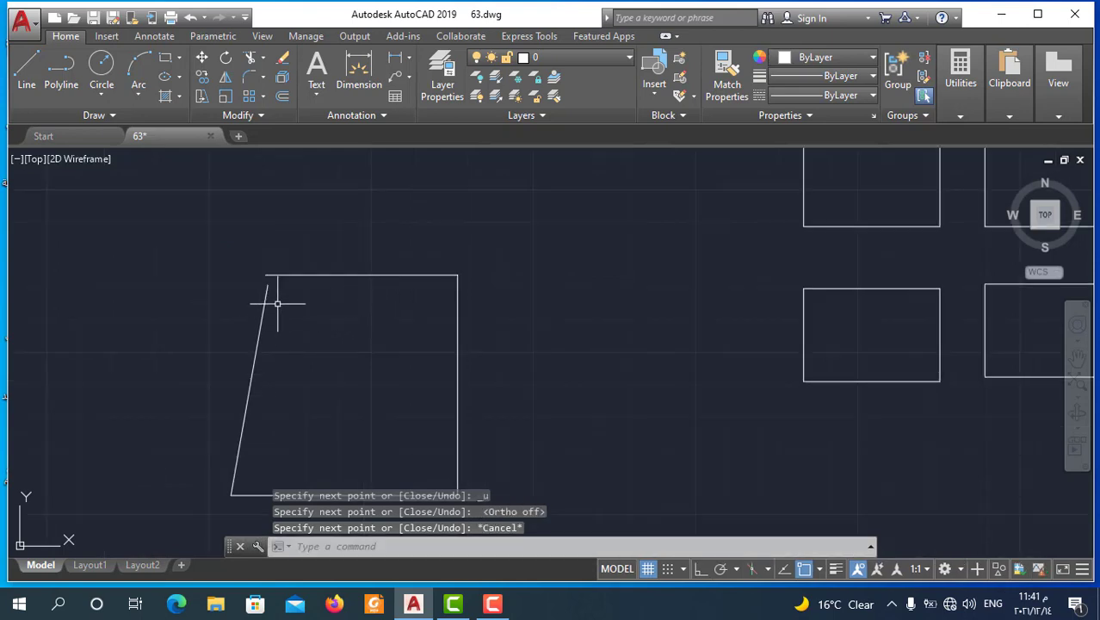
scroll(277, 303, down, 2)
click(442, 243)
click(204, 430)
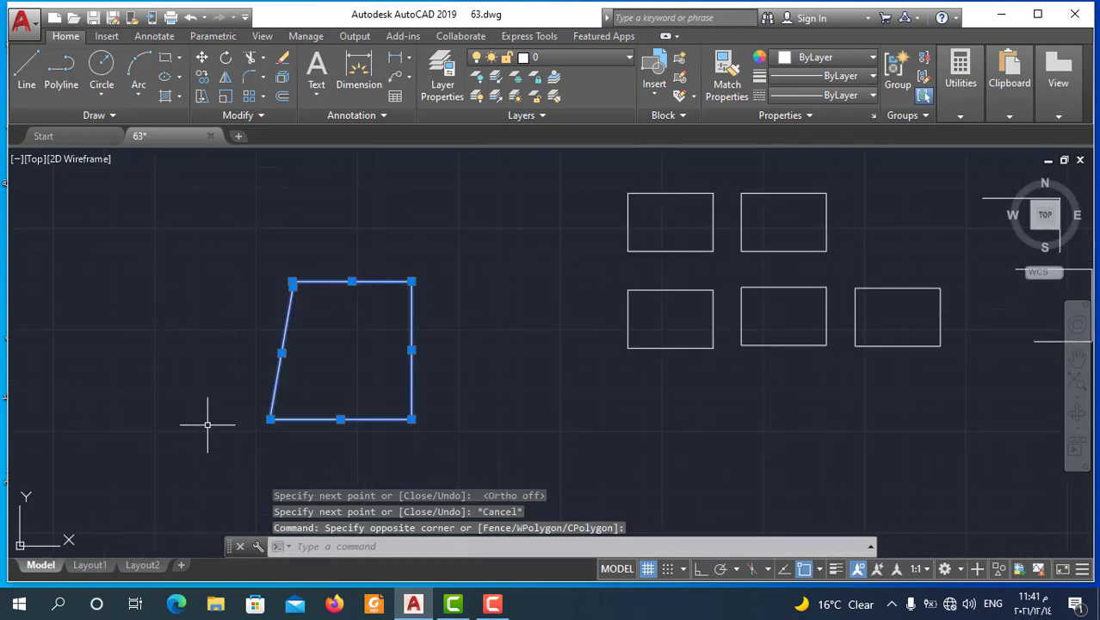
key(Delete)
scroll(434, 403, down, 3)
scroll(661, 385, up, 2)
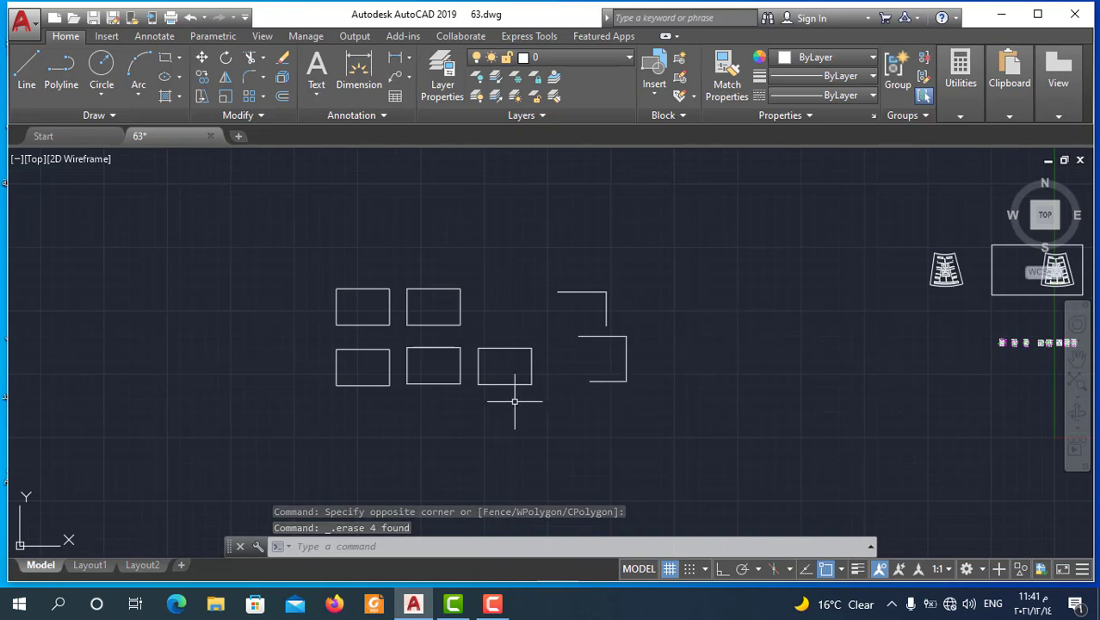
scroll(470, 424, up, 2)
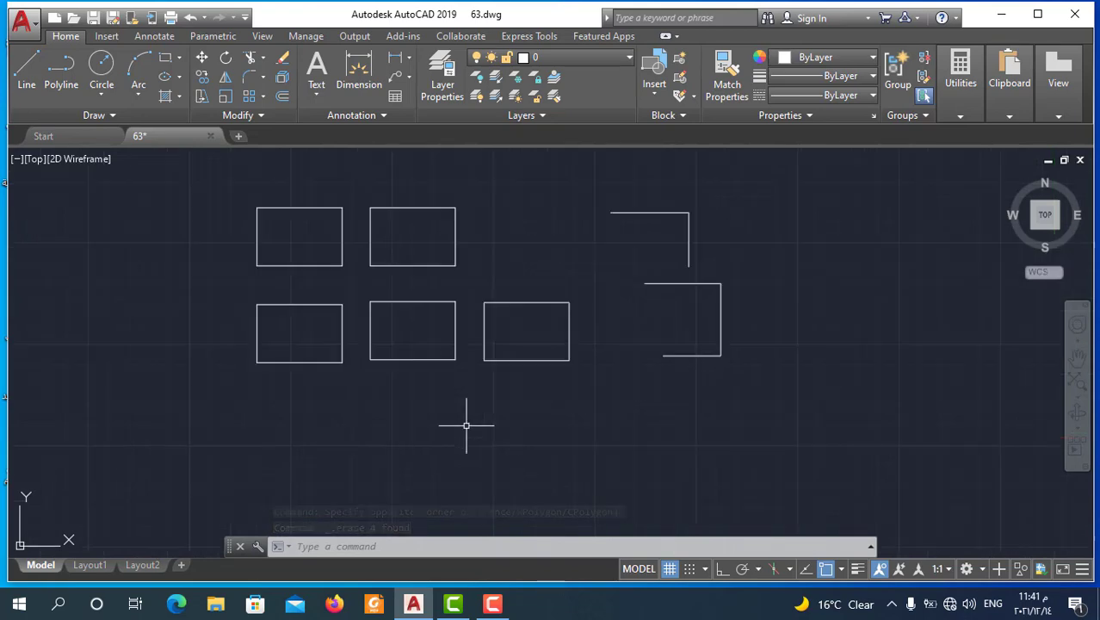
scroll(556, 383, down, 2)
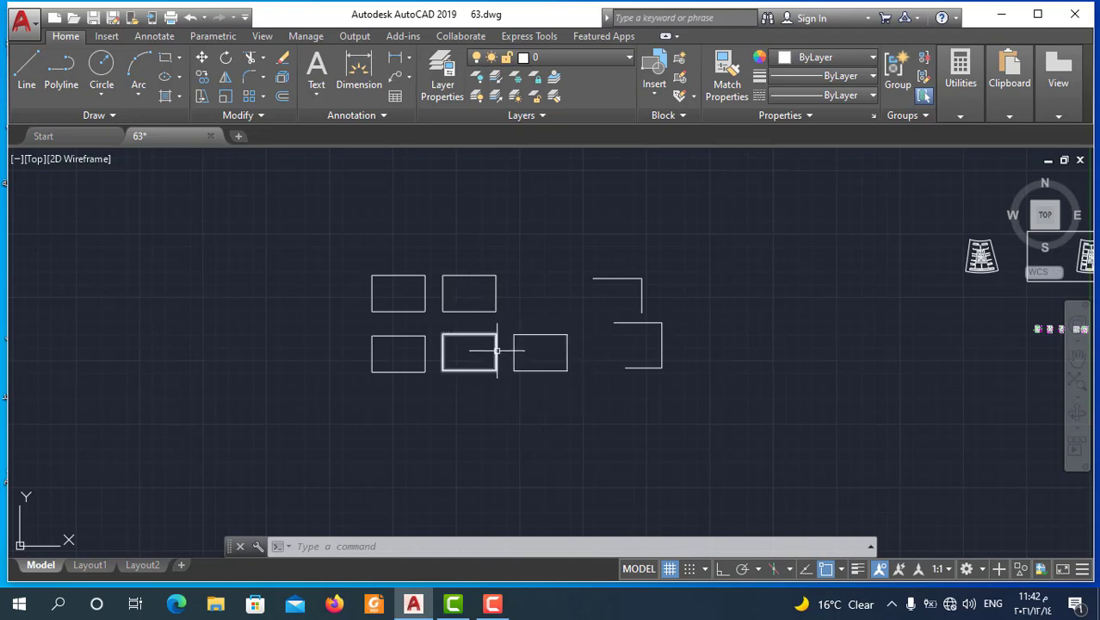
scroll(387, 350, up, 2)
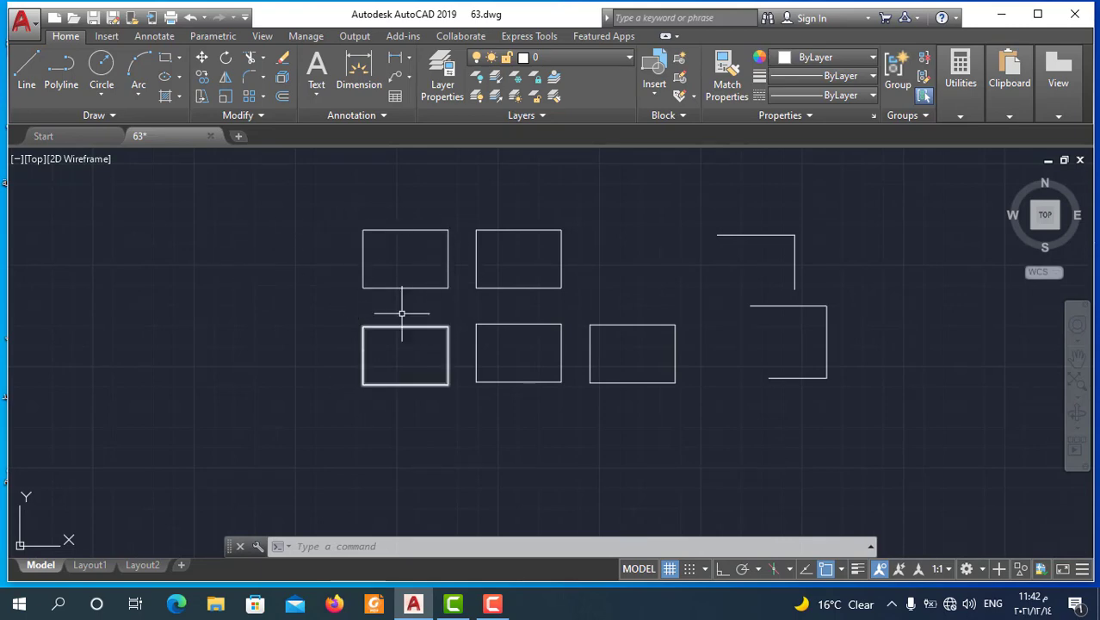
scroll(495, 214, down, 2)
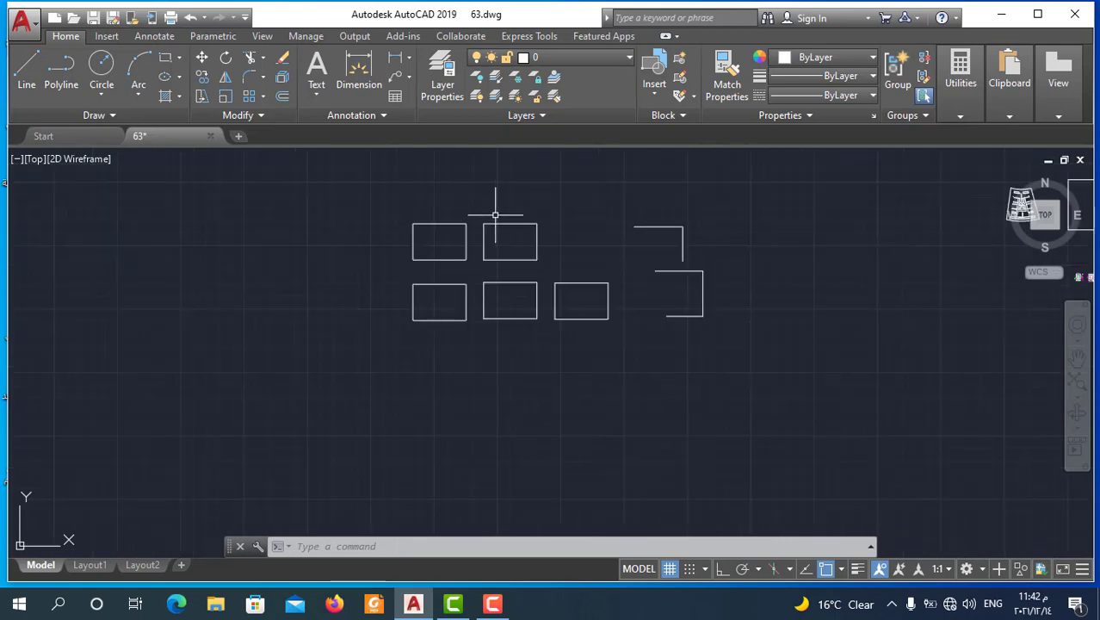
- Draw an open three-line outline with a slanted right side left of the rectangles
click(28, 71)
click(207, 252)
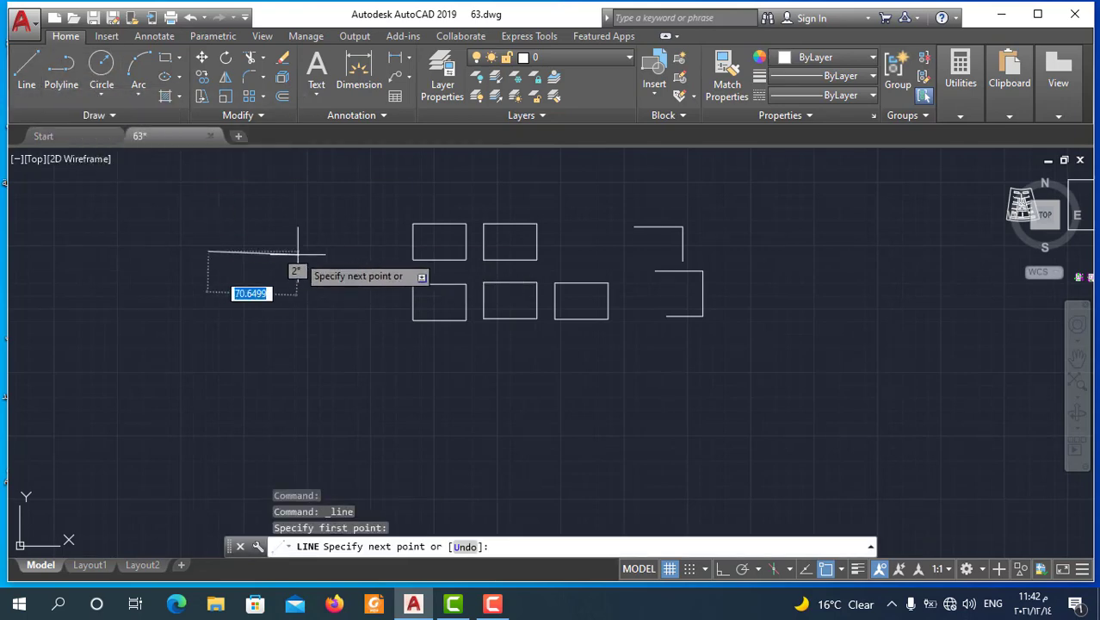
click(306, 252)
click(296, 326)
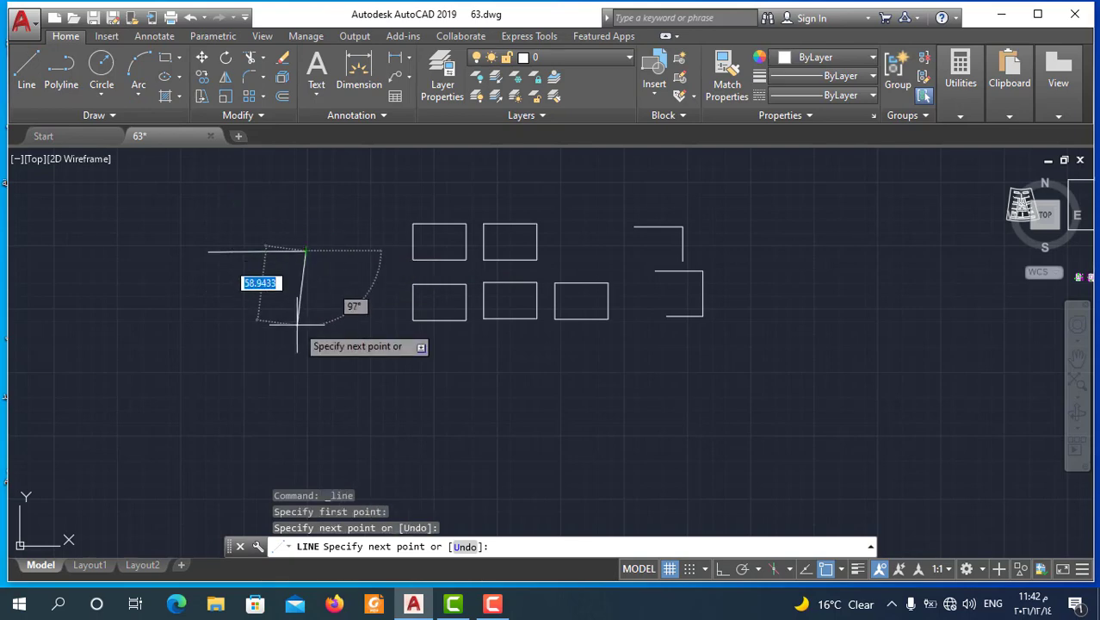
click(182, 314)
key(Escape)
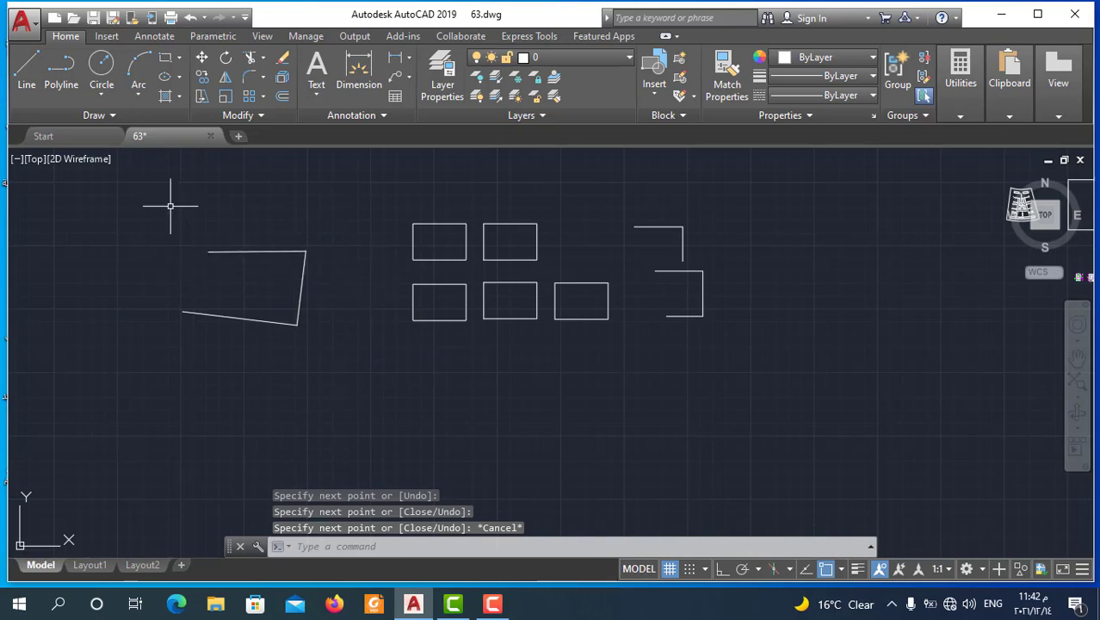
click(64, 77)
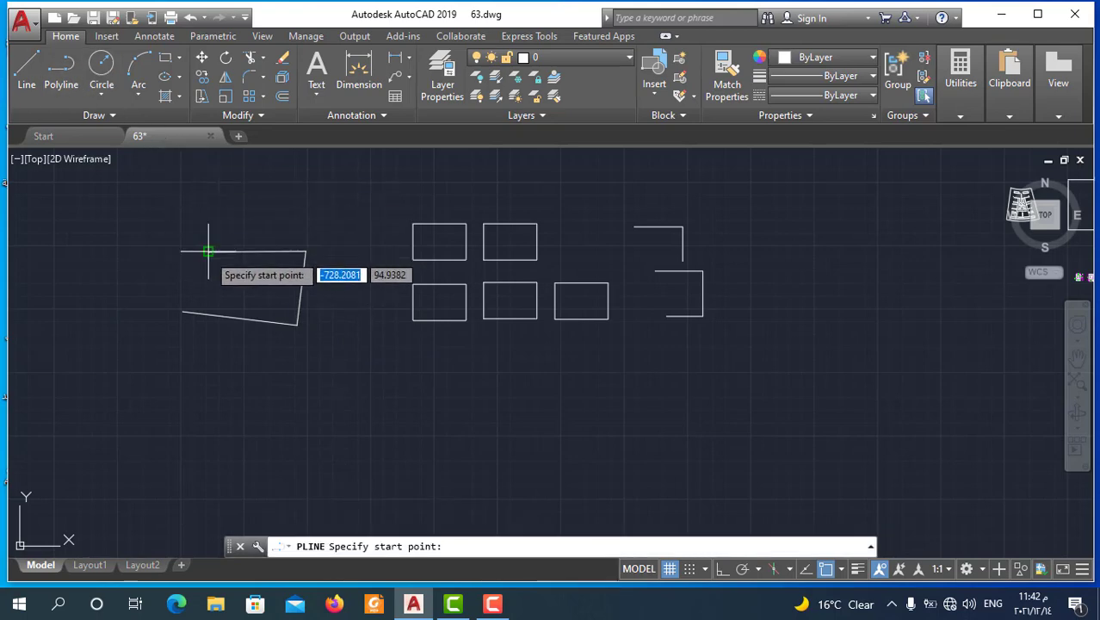
- Retrace the top, slanted right and bottom edges as a single polyline
click(208, 251)
click(306, 252)
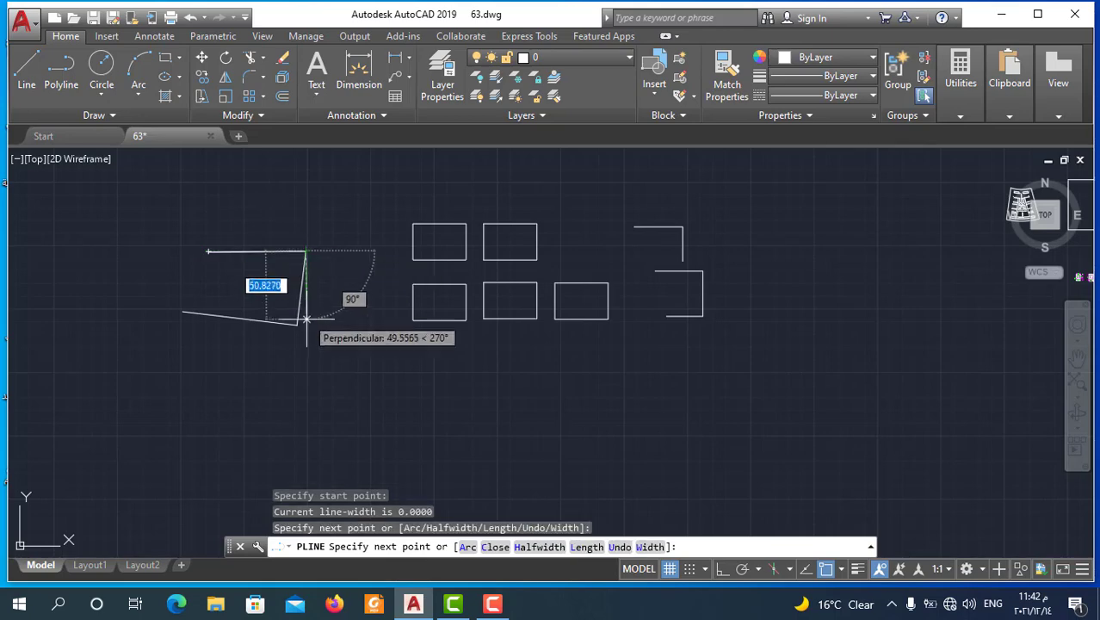
click(298, 325)
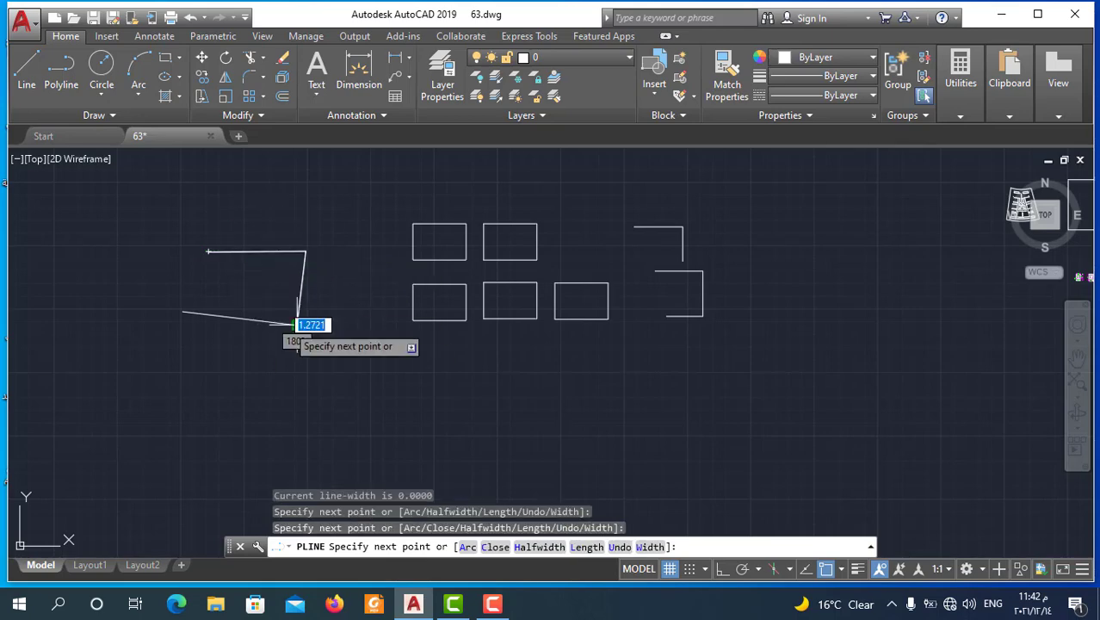
click(183, 313)
key(Escape)
- Move the new polyline down so it sits below the line-drawn outline
click(212, 315)
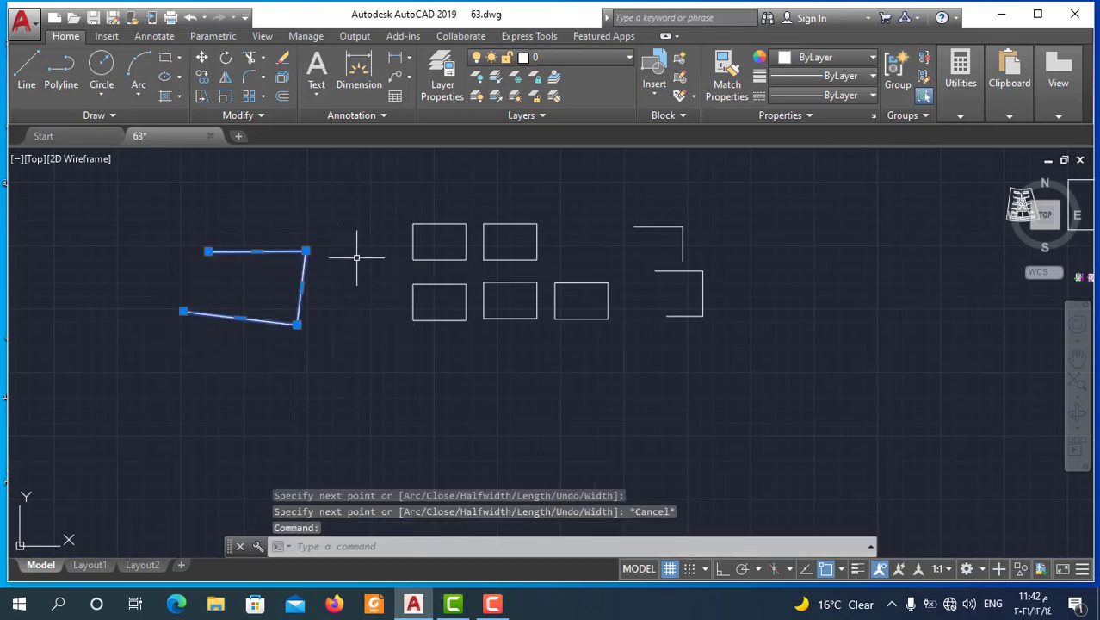
click(202, 58)
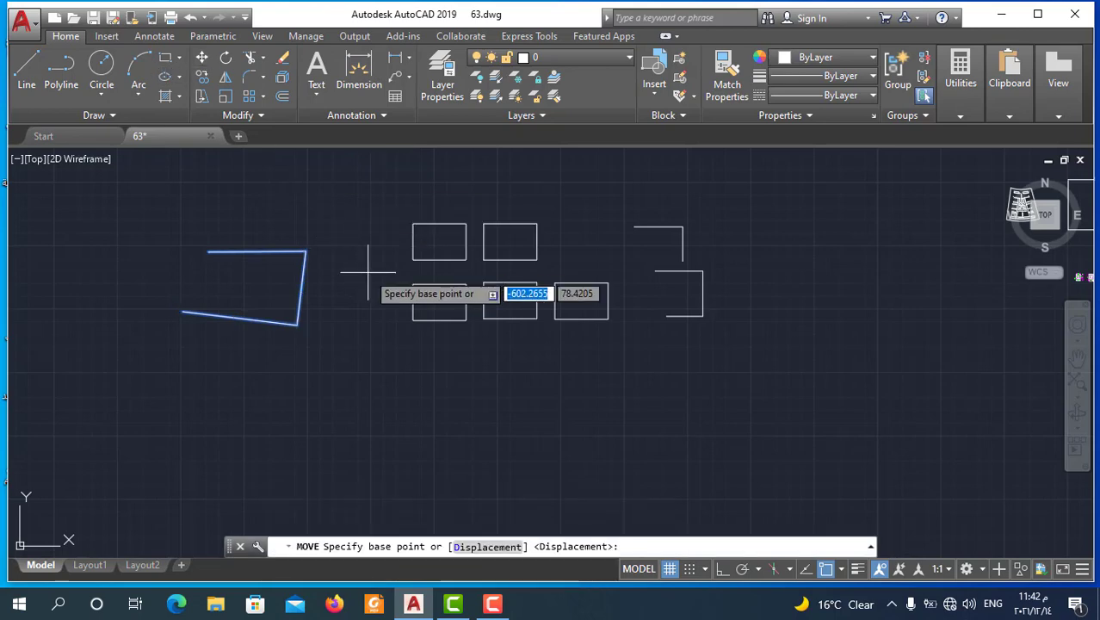
click(369, 270)
scroll(379, 284, down, 2)
click(396, 311)
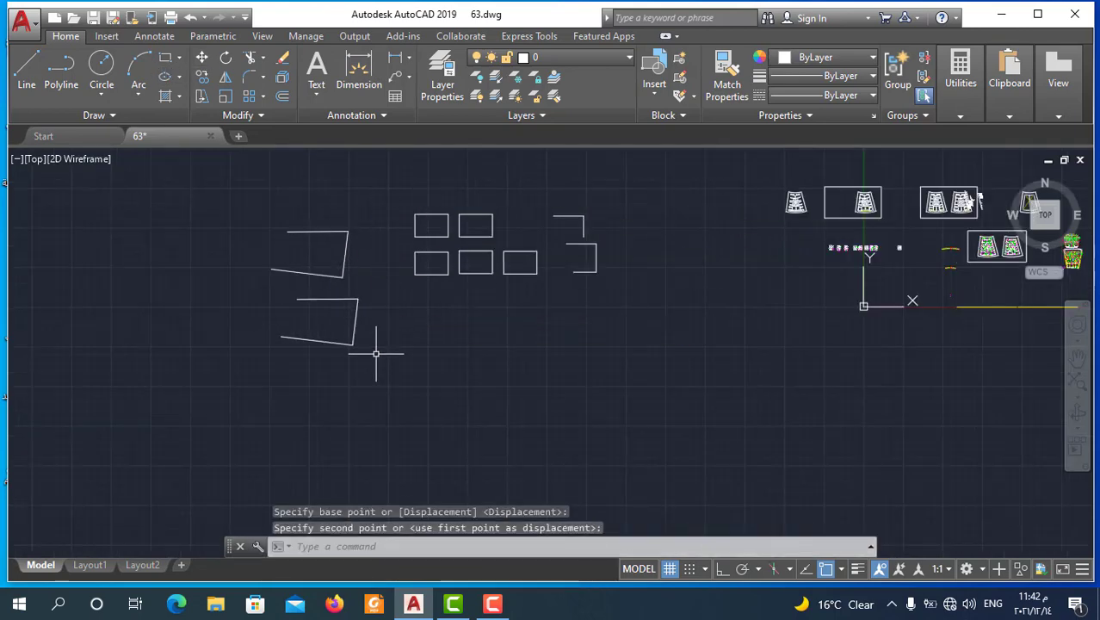
click(378, 295)
click(319, 319)
key(Escape)
scroll(273, 265, up, 2)
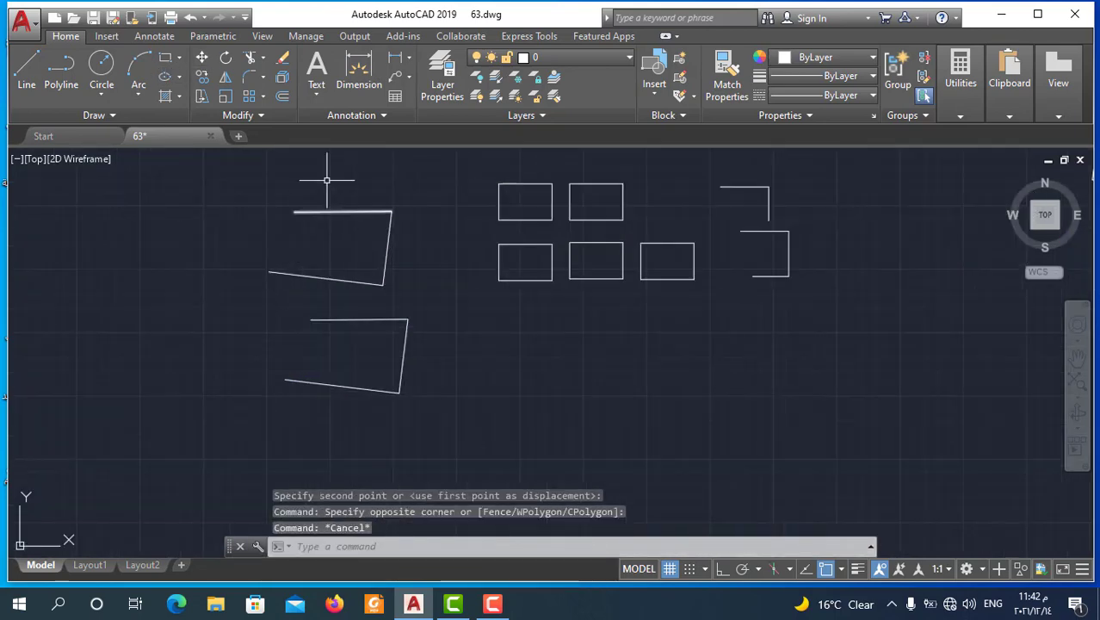
scroll(344, 262, down, 2)
scroll(697, 262, up, 2)
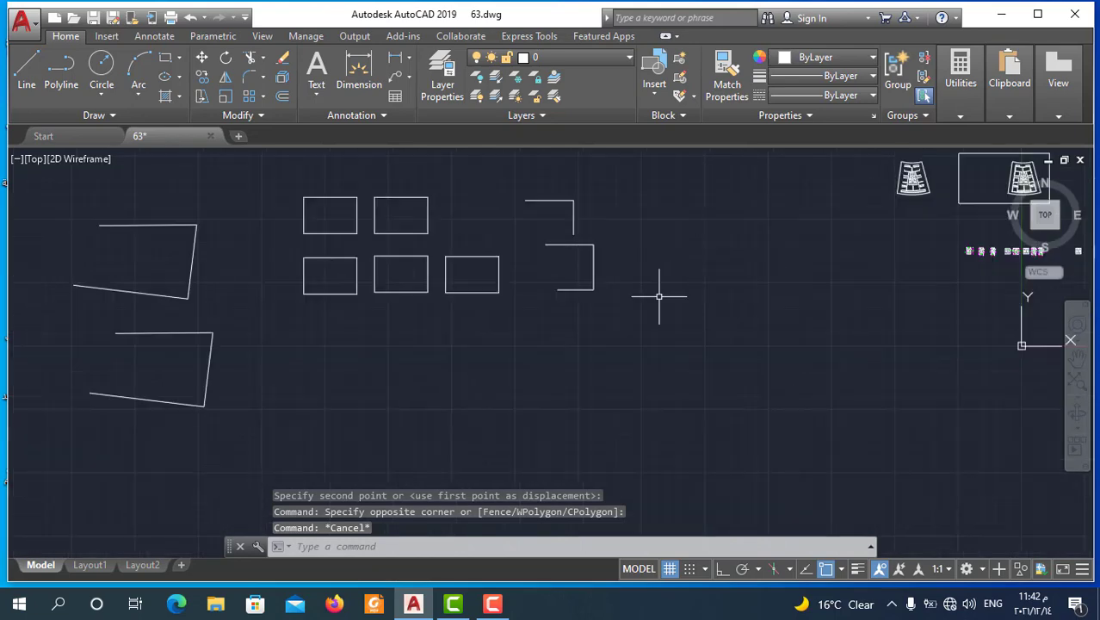
scroll(546, 357, down, 2)
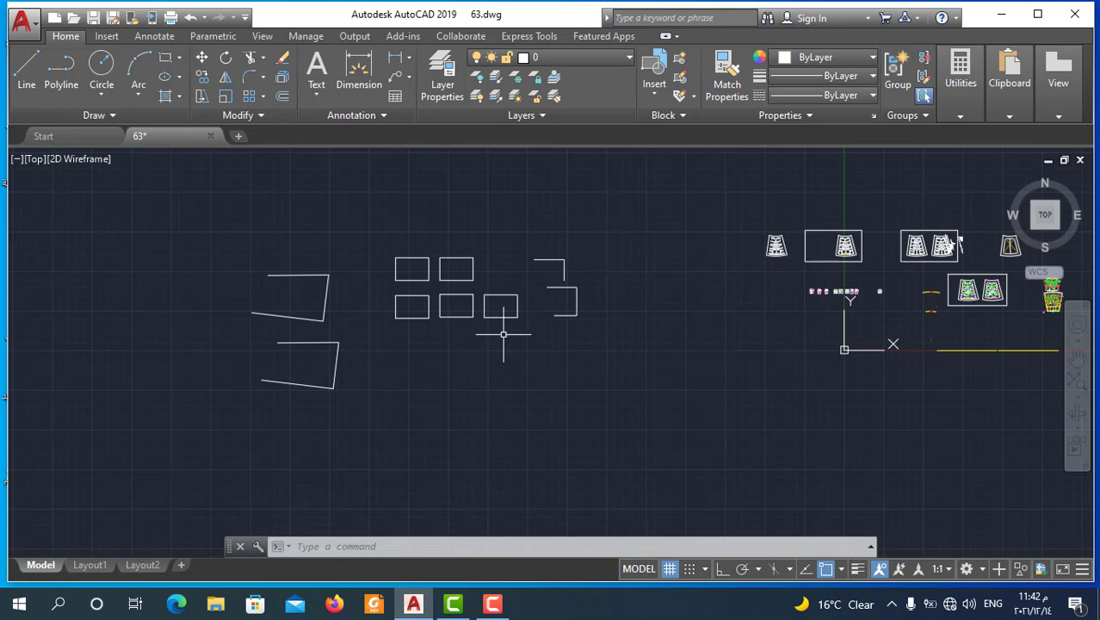
- Zoom in and select the lower-left rectangle of the middle group
scroll(491, 270, up, 2)
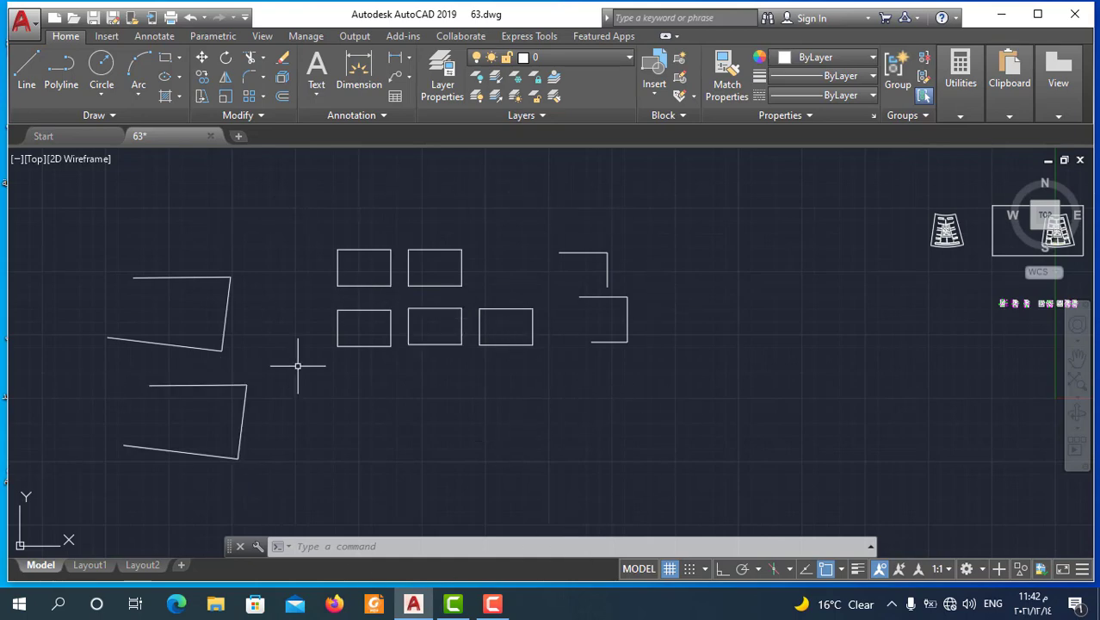
click(382, 345)
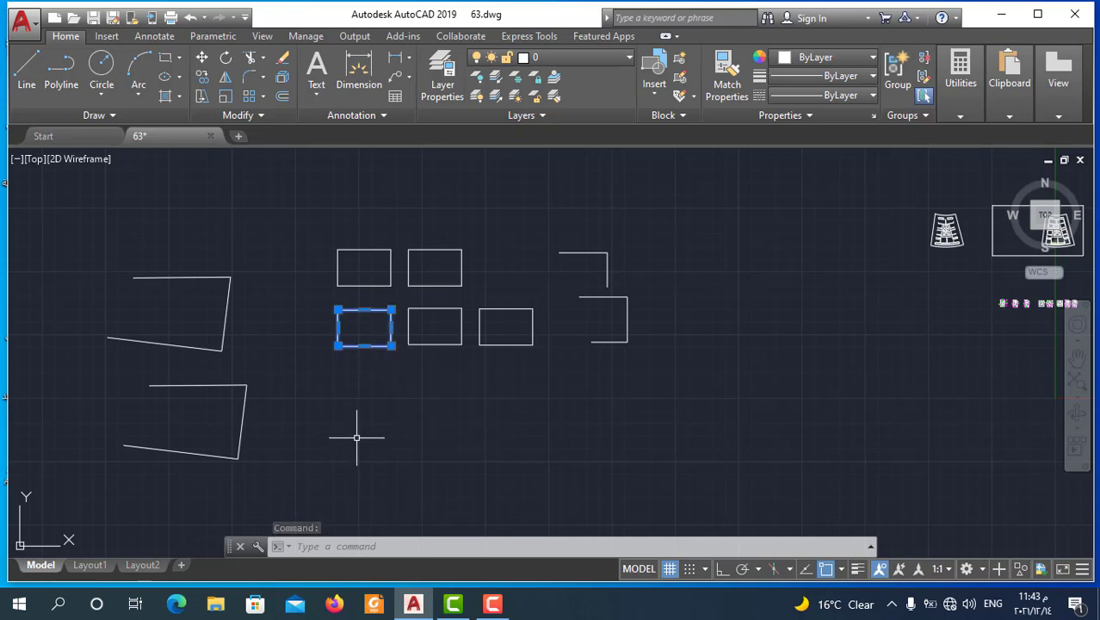
key(Escape)
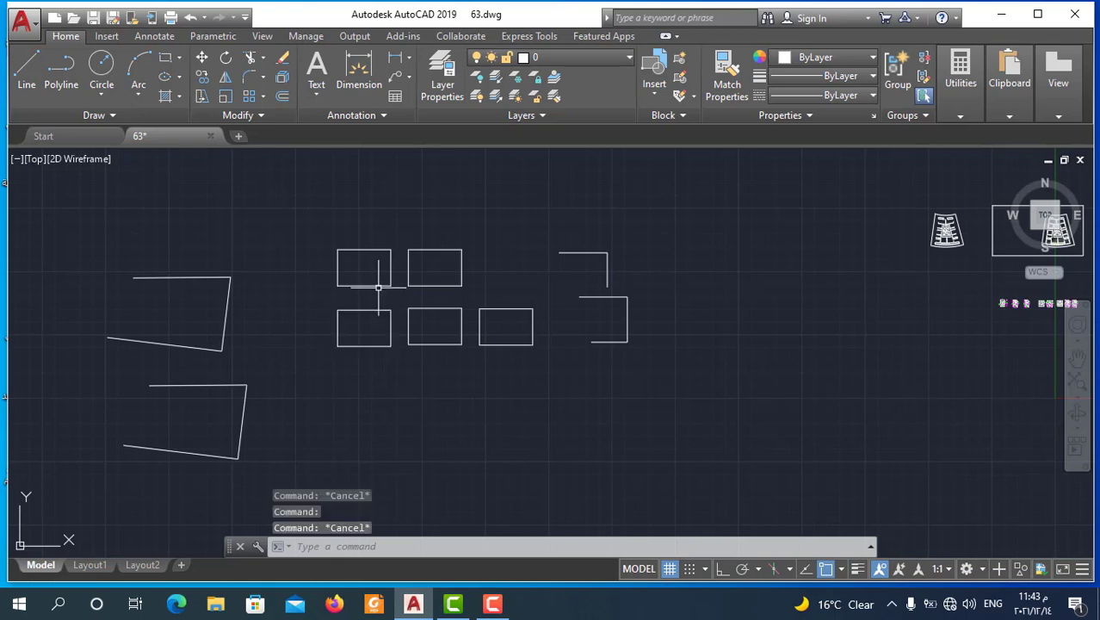
click(376, 285)
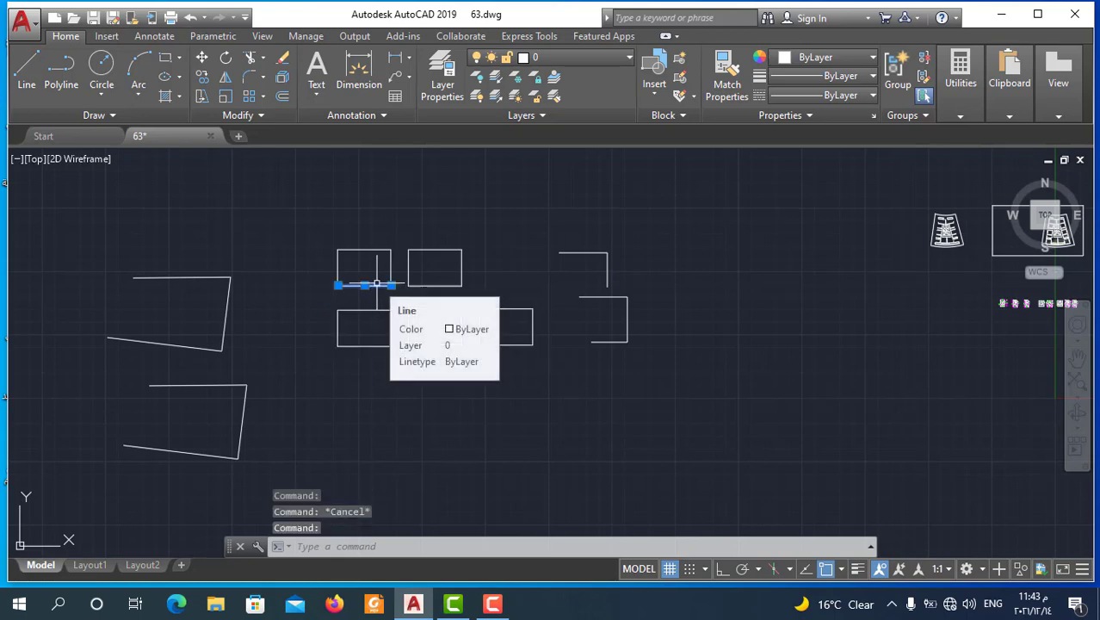
key(Escape)
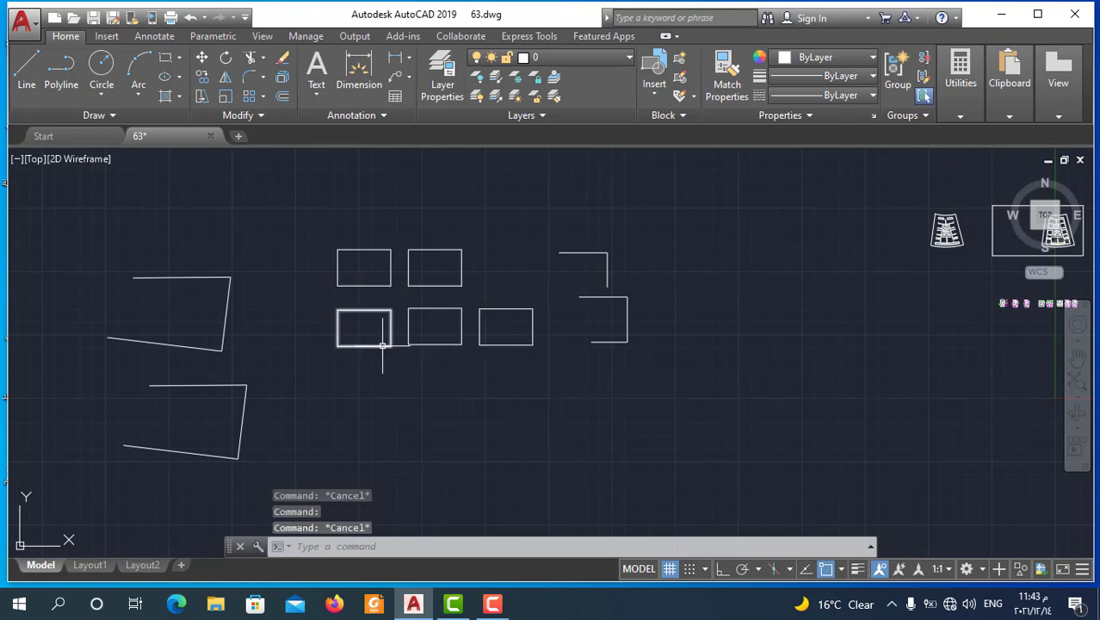
click(382, 342)
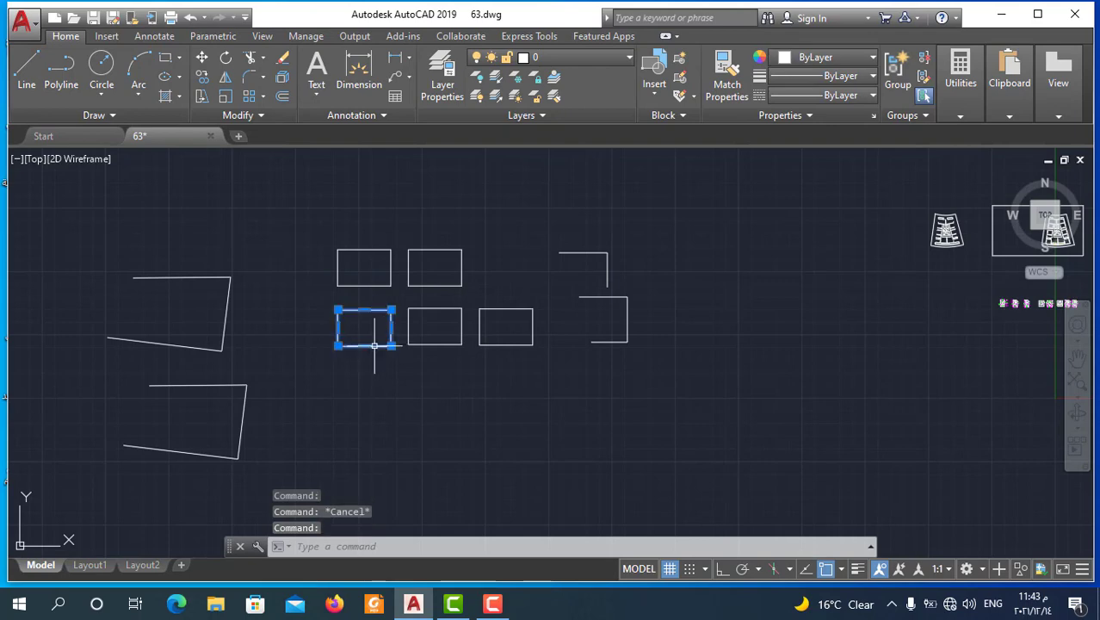
right_click(365, 346)
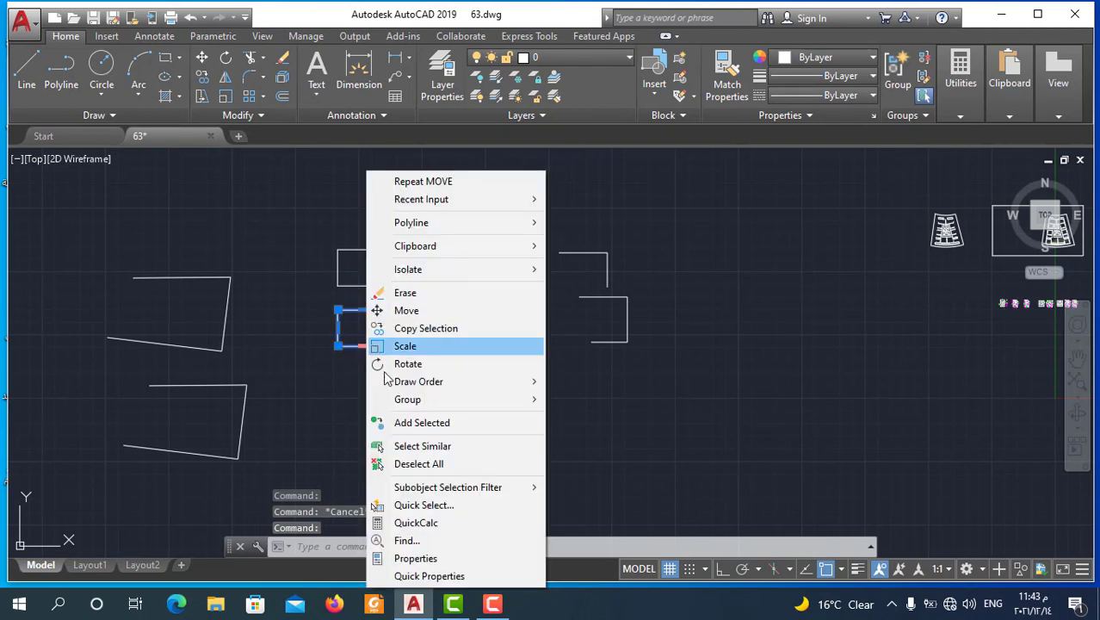
click(416, 559)
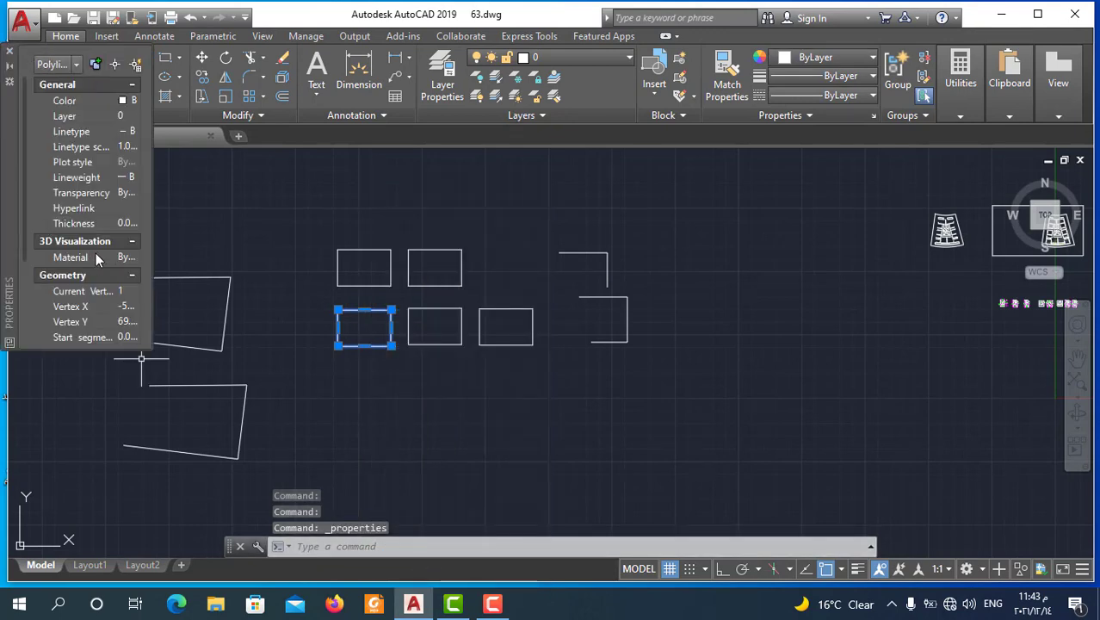
scroll(106, 229, down, 3)
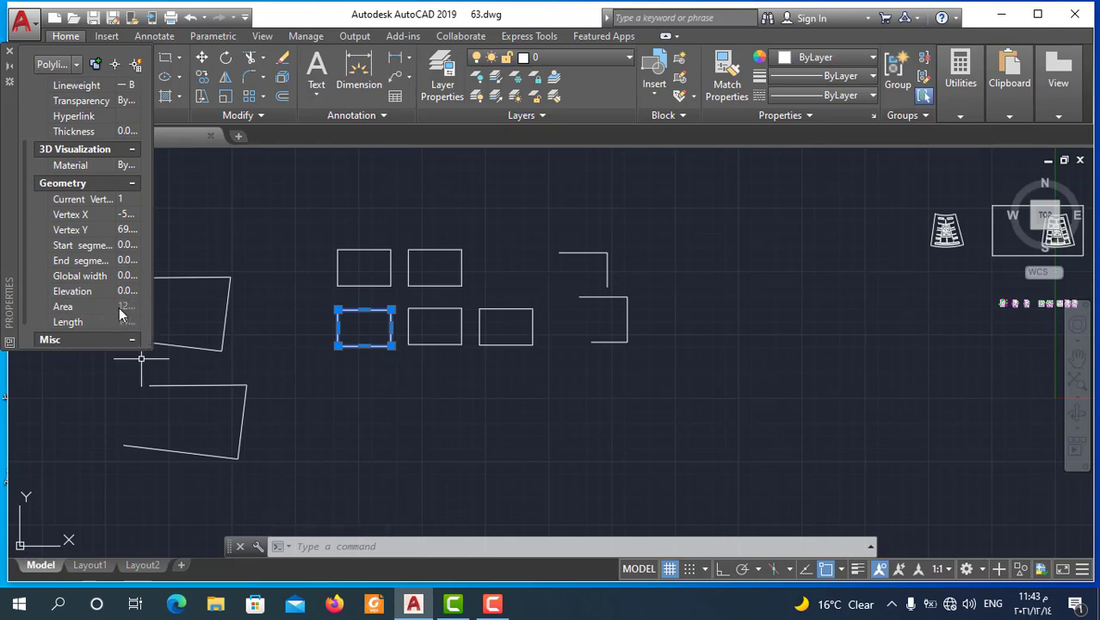
drag(118, 315, 98, 316)
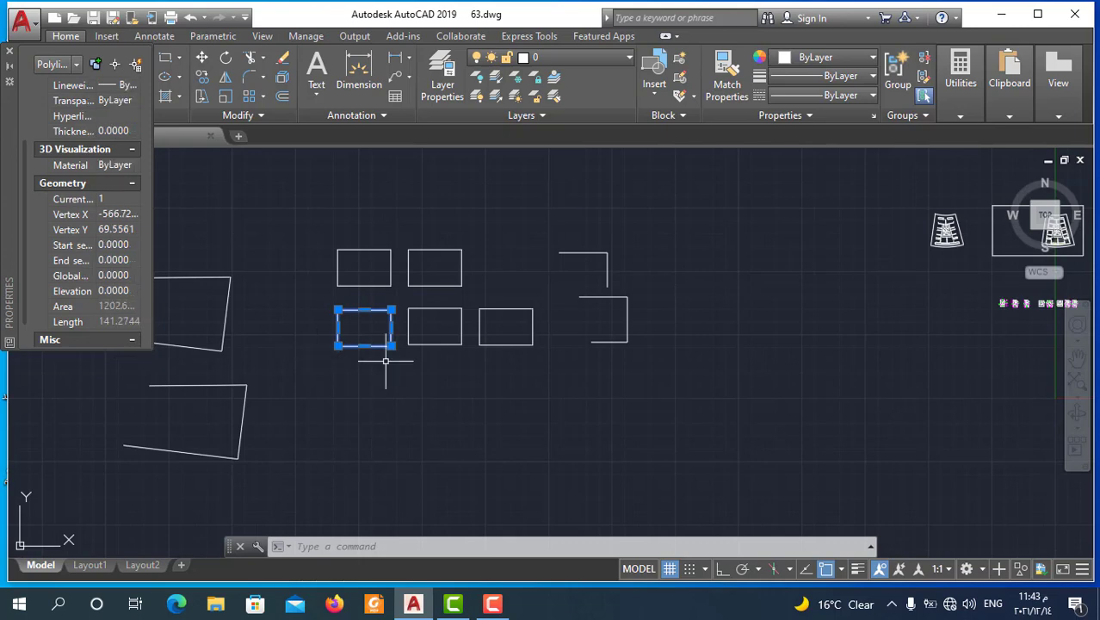
key(Escape)
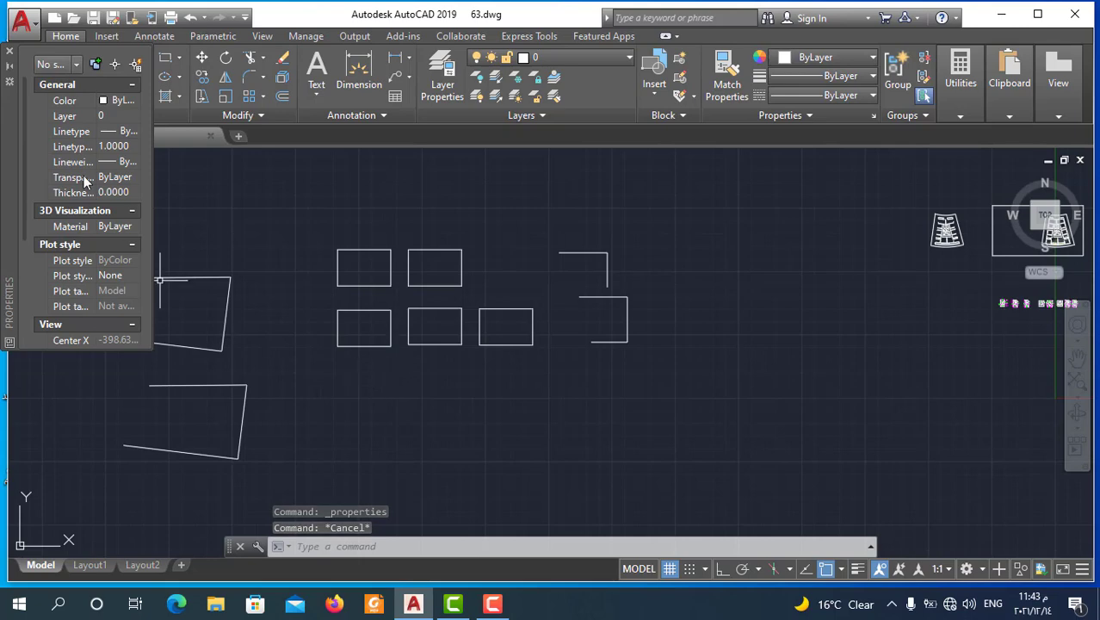
click(379, 346)
scroll(88, 284, down, 3)
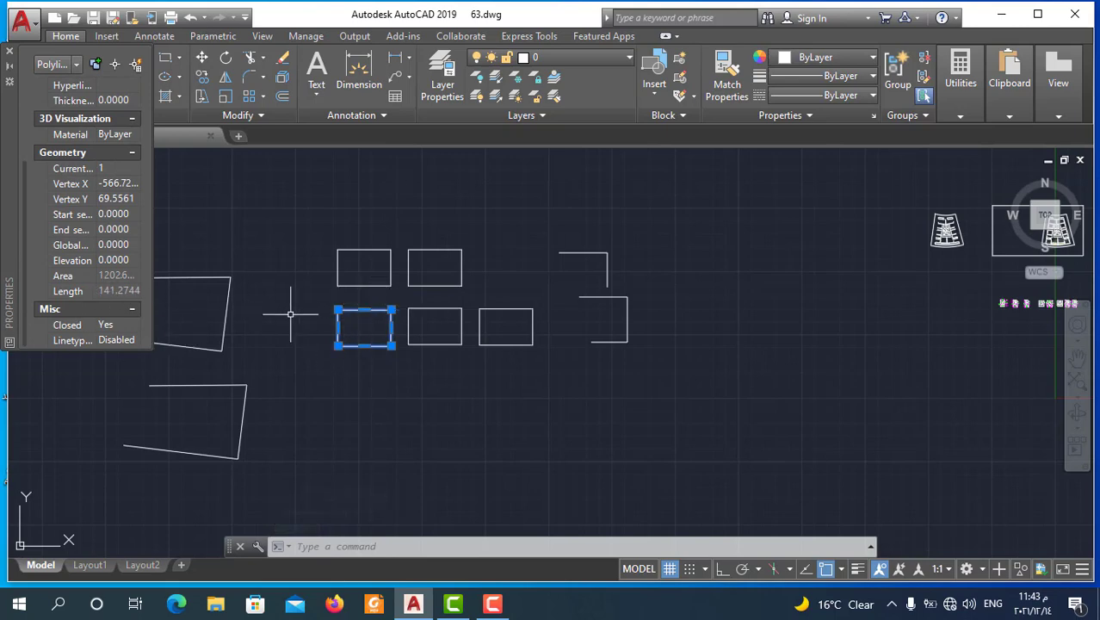
key(Escape)
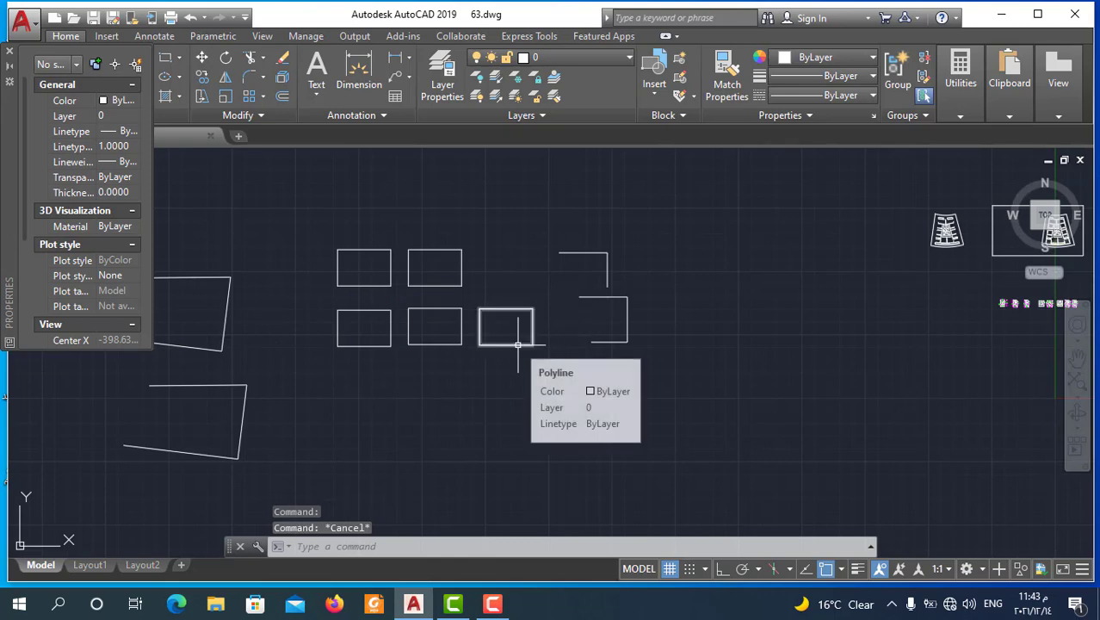
click(517, 344)
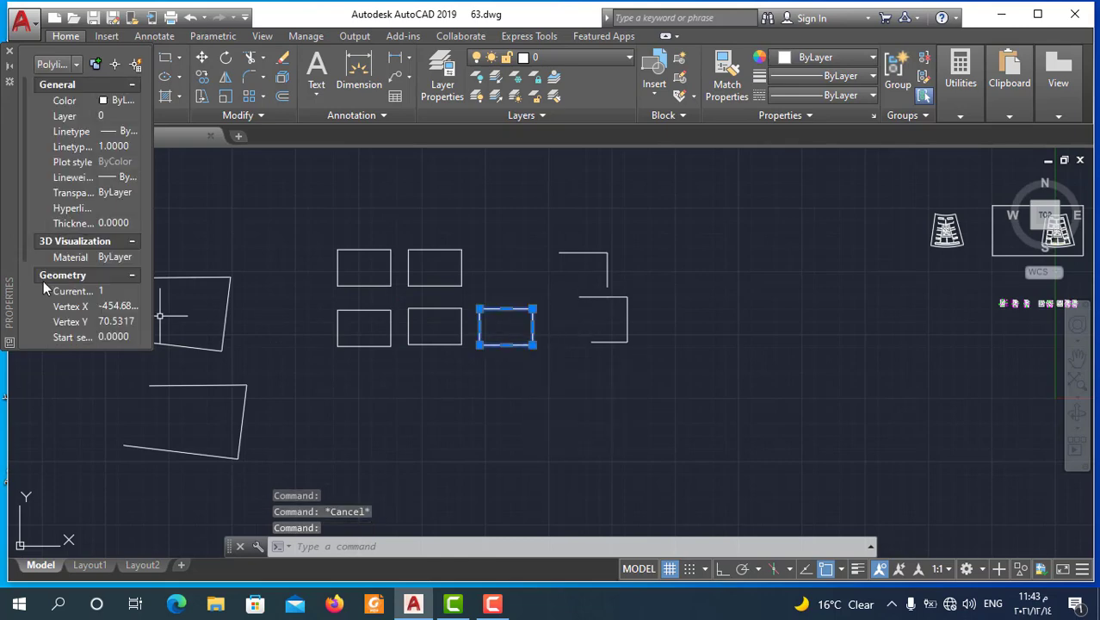
scroll(103, 290, down, 3)
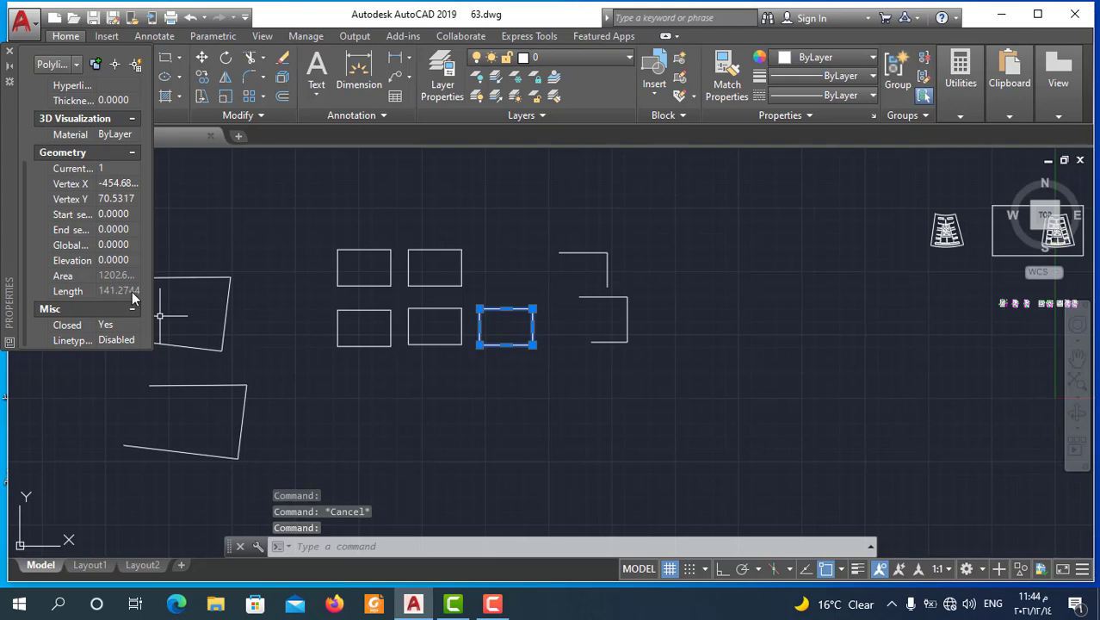
scroll(525, 340, down, 2)
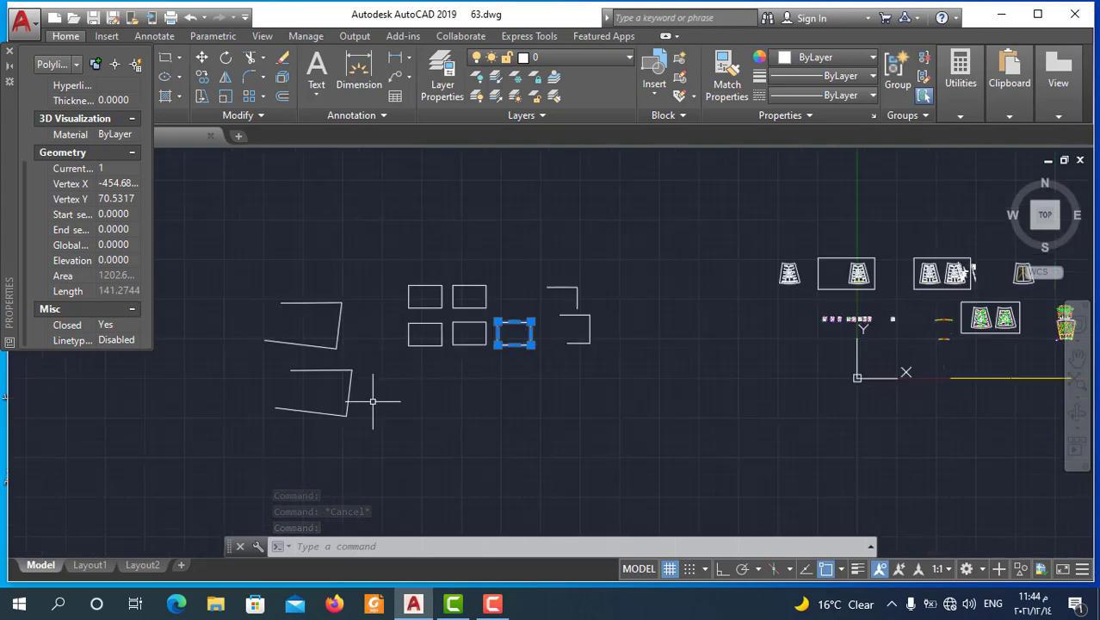
key(Escape)
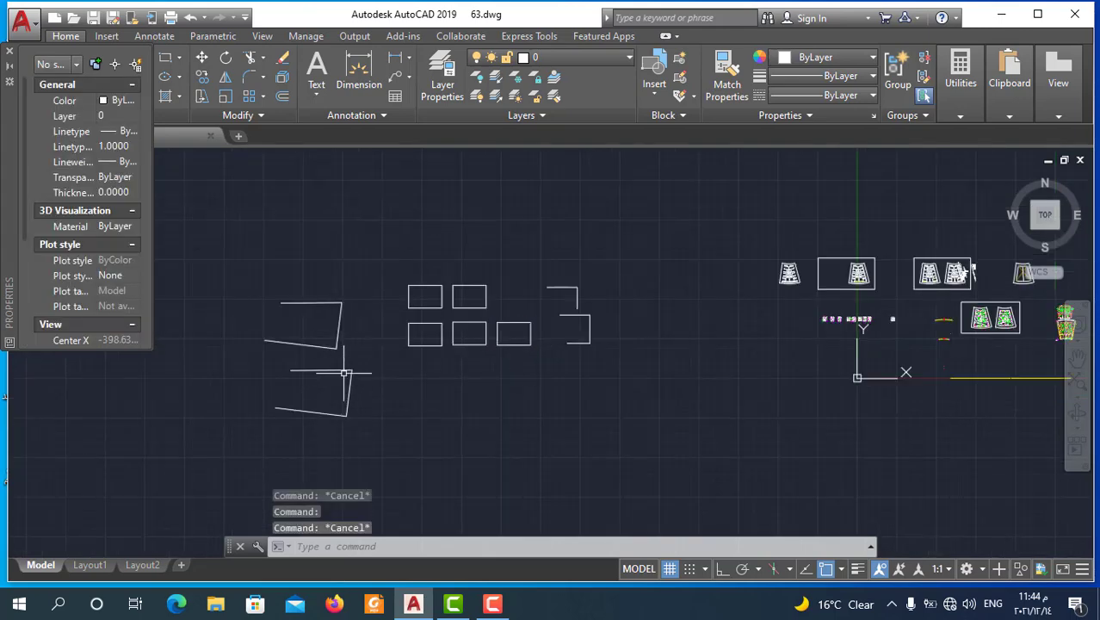
click(347, 381)
scroll(95, 274, down, 3)
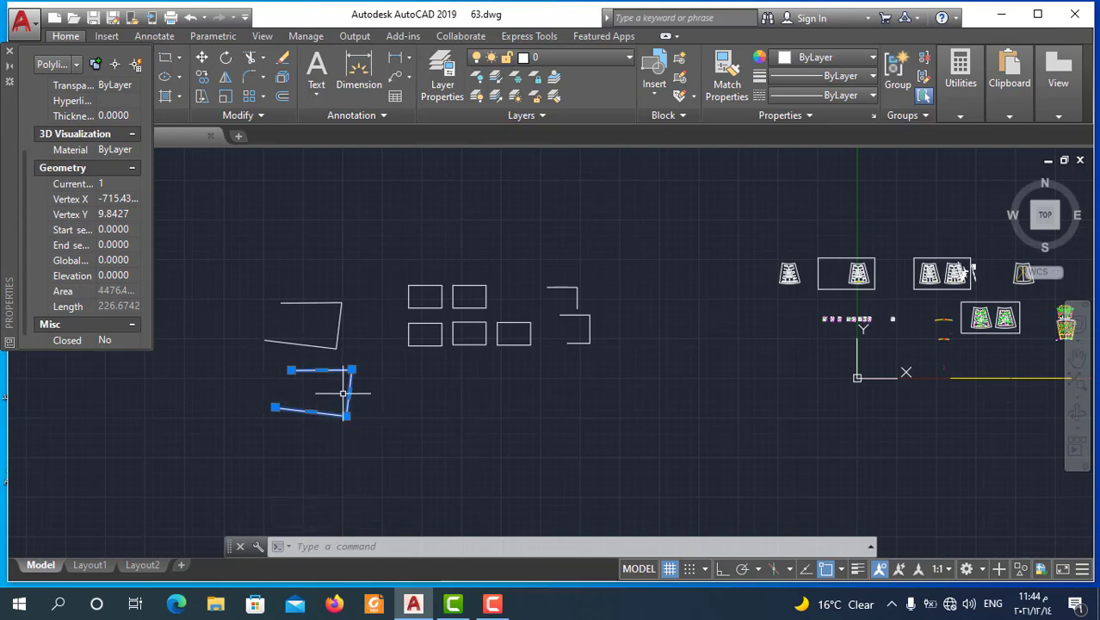
scroll(365, 422, down, 2)
key(Escape)
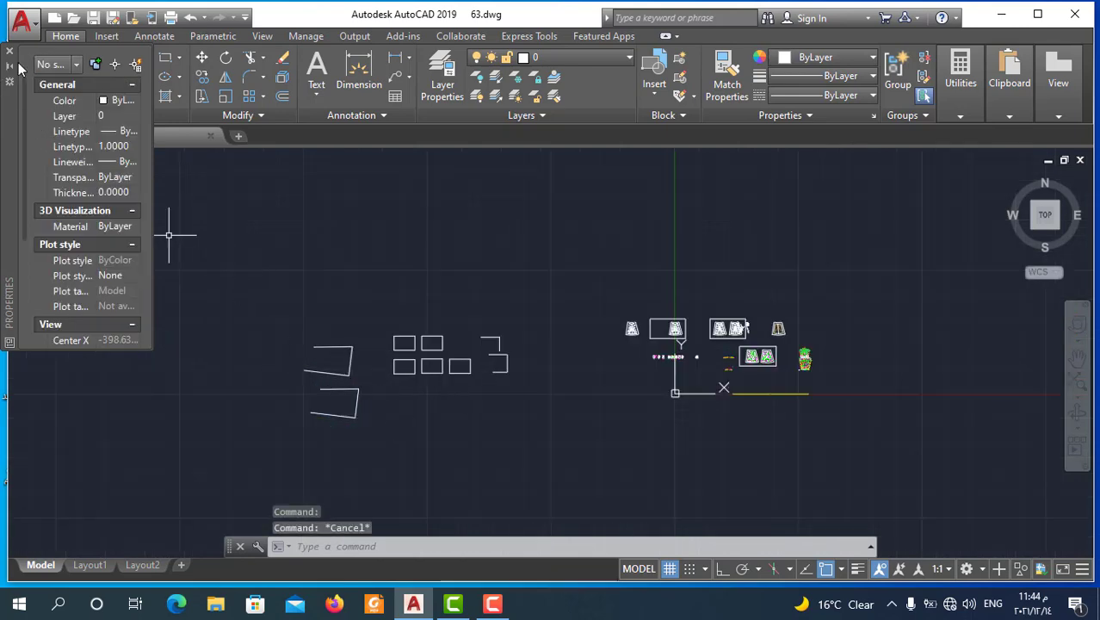
click(10, 51)
scroll(456, 438, up, 2)
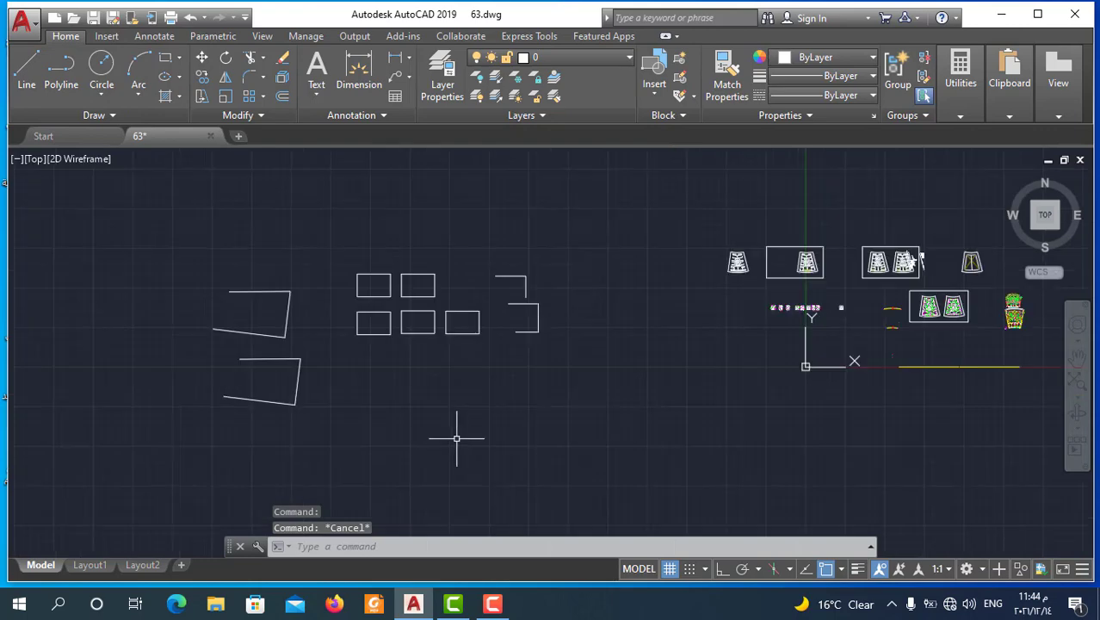
scroll(426, 379, up, 3)
scroll(560, 447, down, 2)
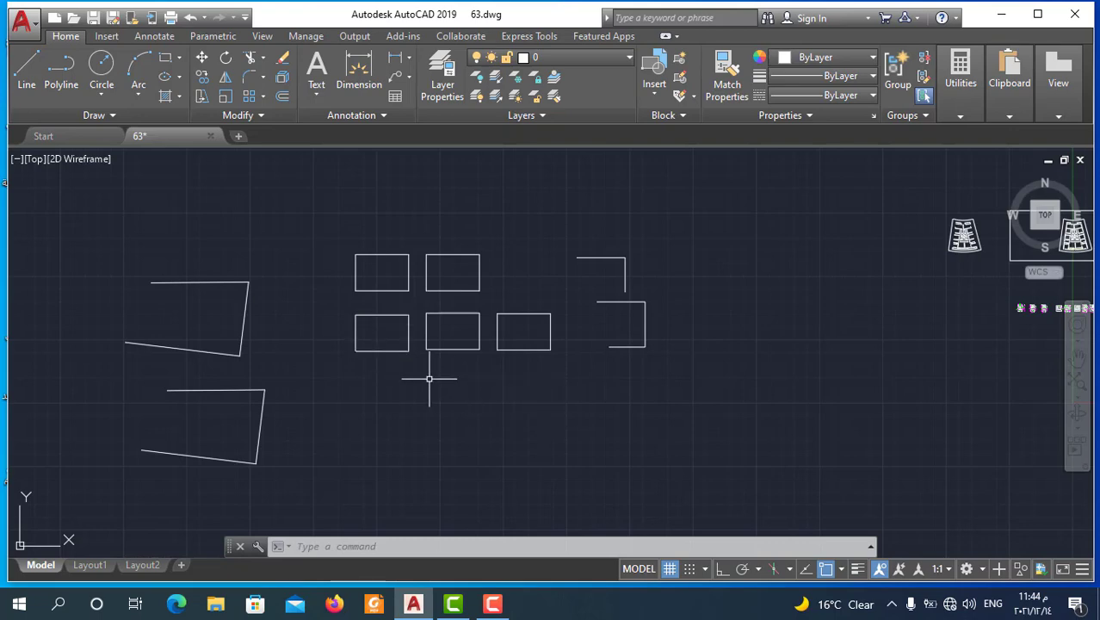
scroll(362, 358, up, 2)
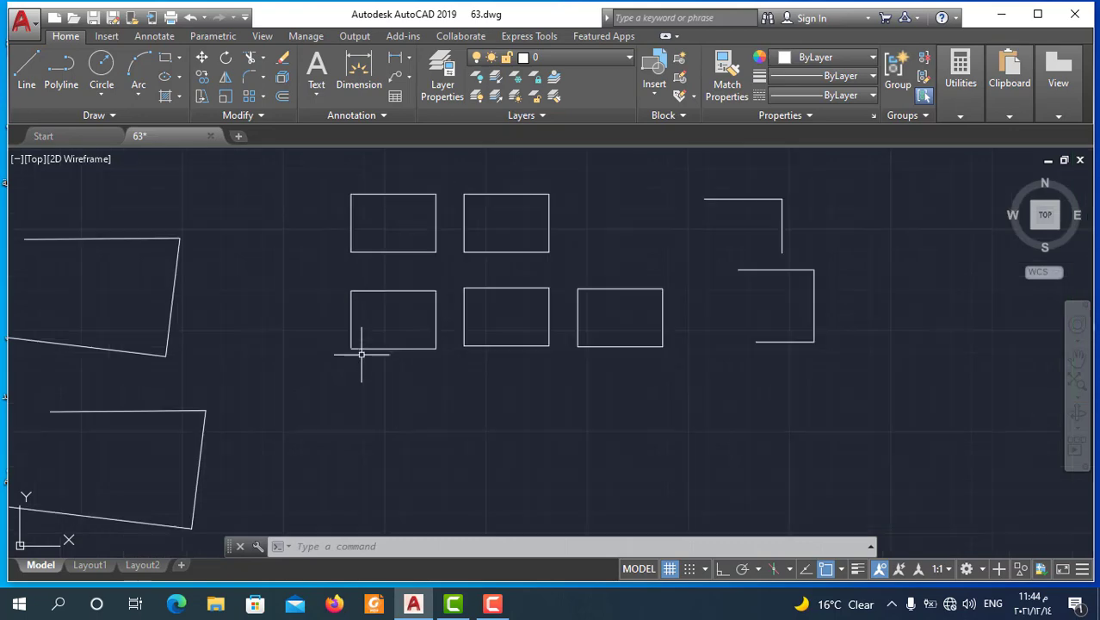
key(Escape)
key(Escape)
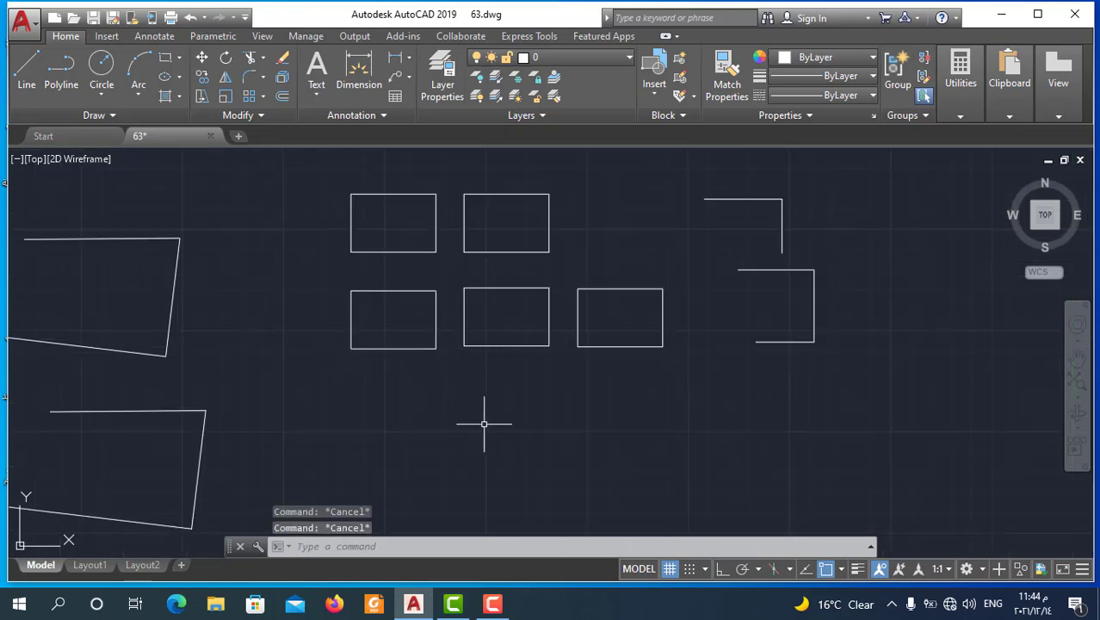
click(425, 193)
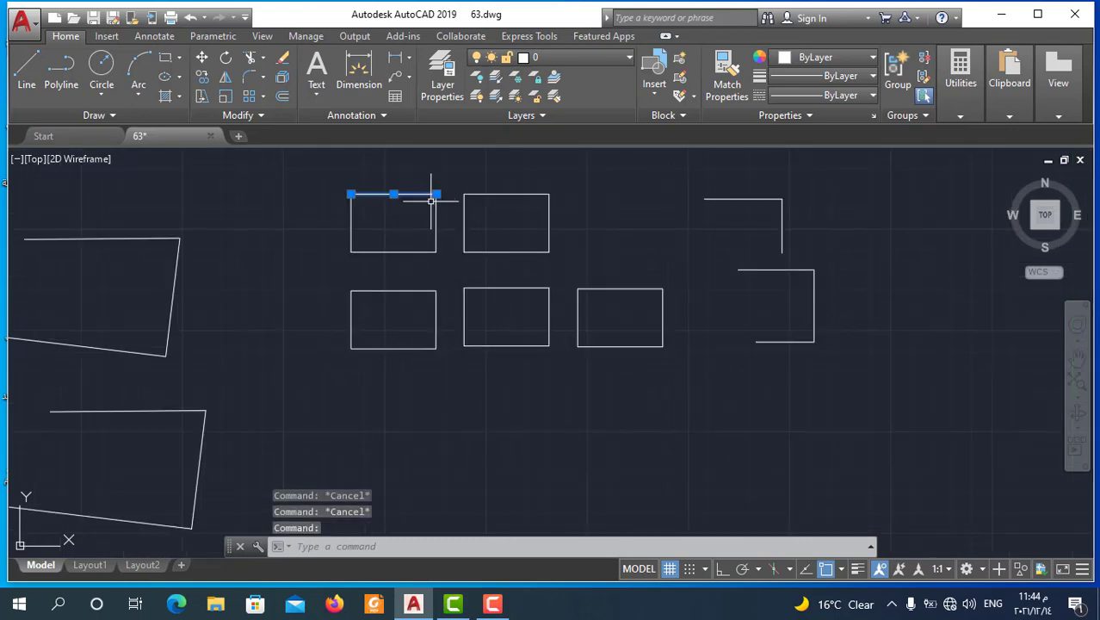
key(Escape)
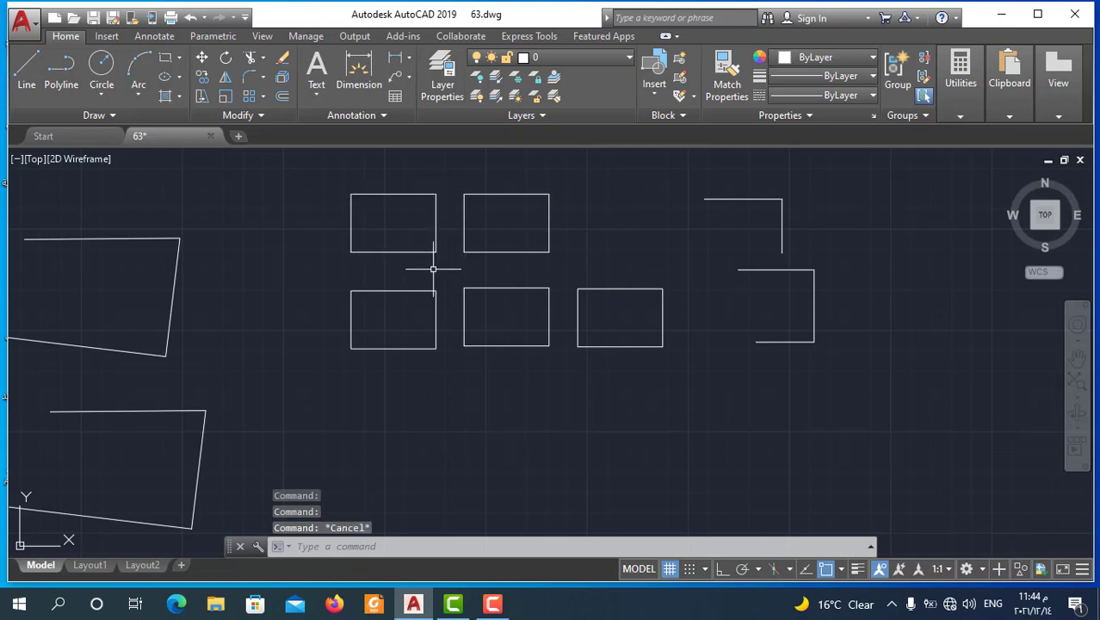
- Run HATCH (H) and fill the upper-left and lower-left rectangles with the ANGLE grid pattern
text(hat)
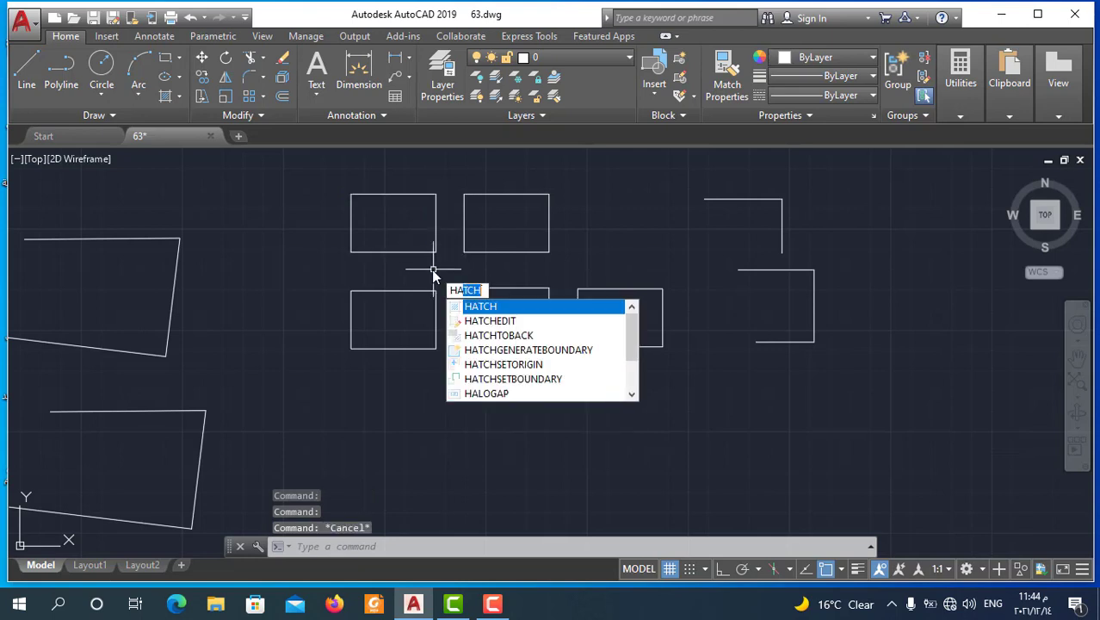
key(Escape)
text(h)
key(Return)
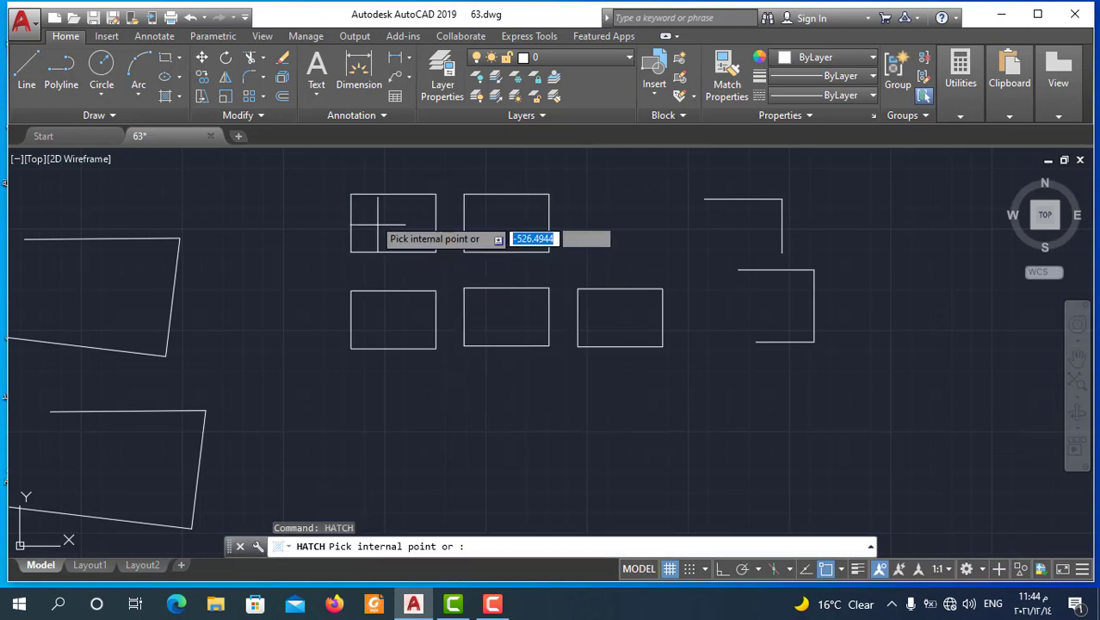
click(377, 224)
click(411, 331)
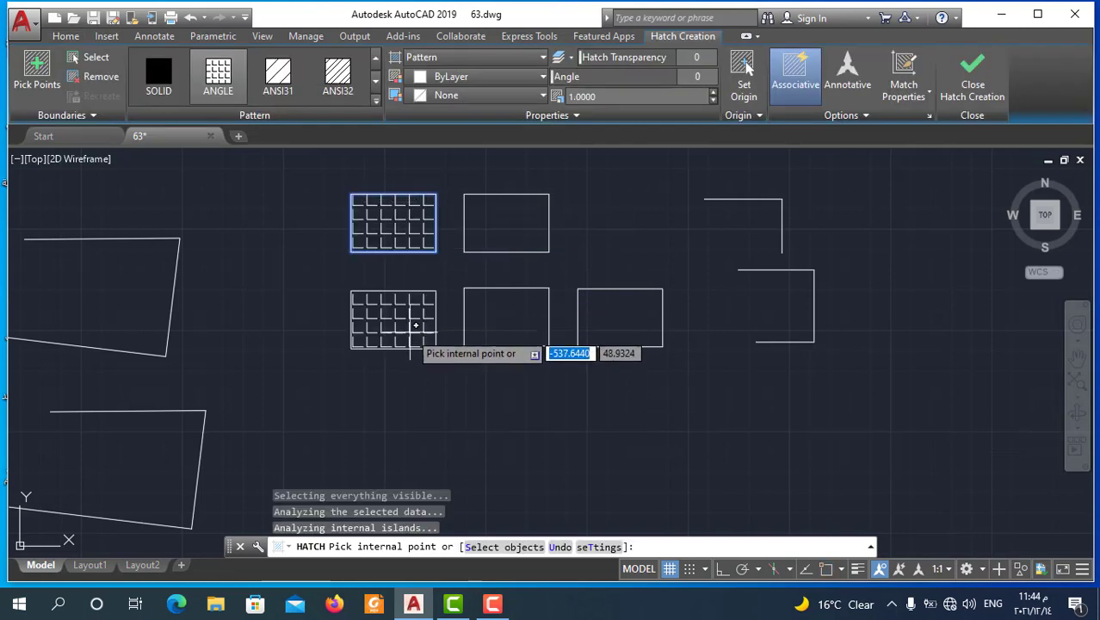
scroll(608, 331, down, 2)
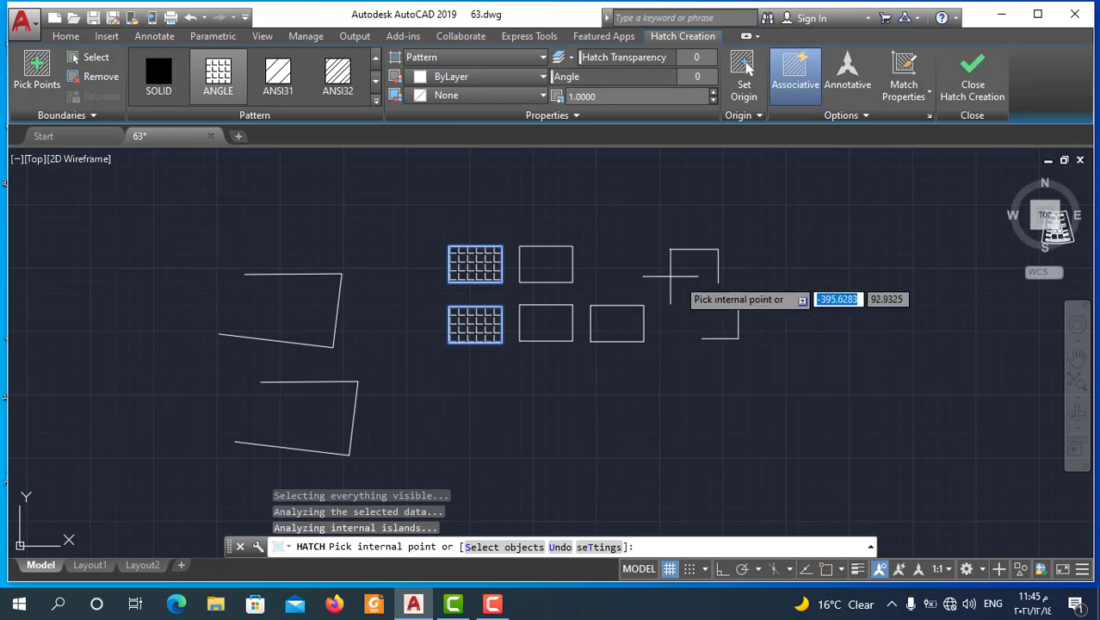
key(Escape)
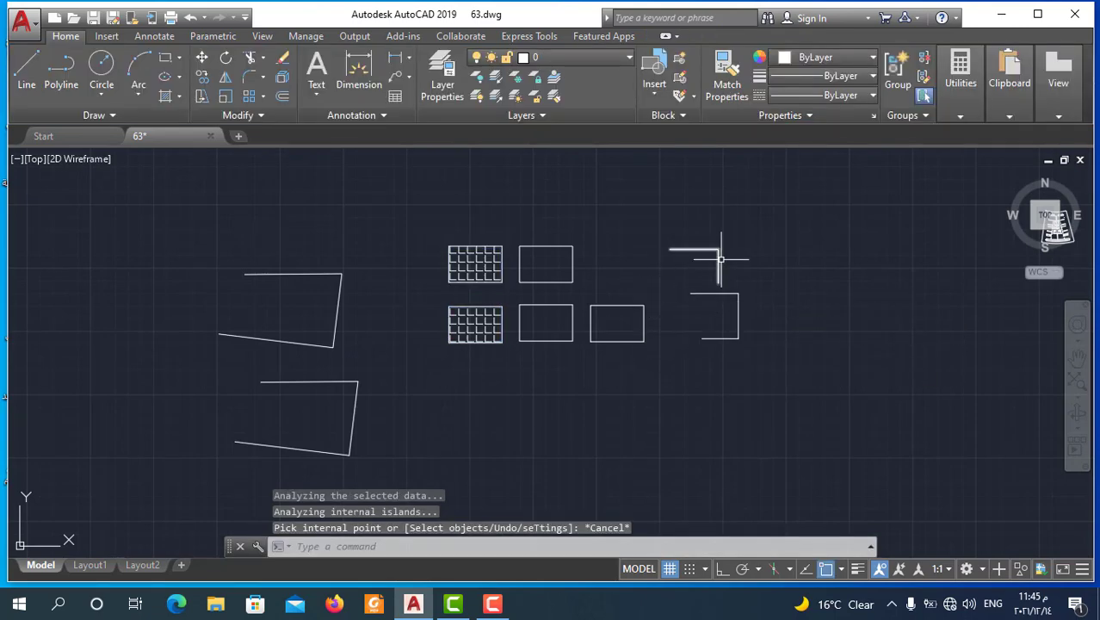